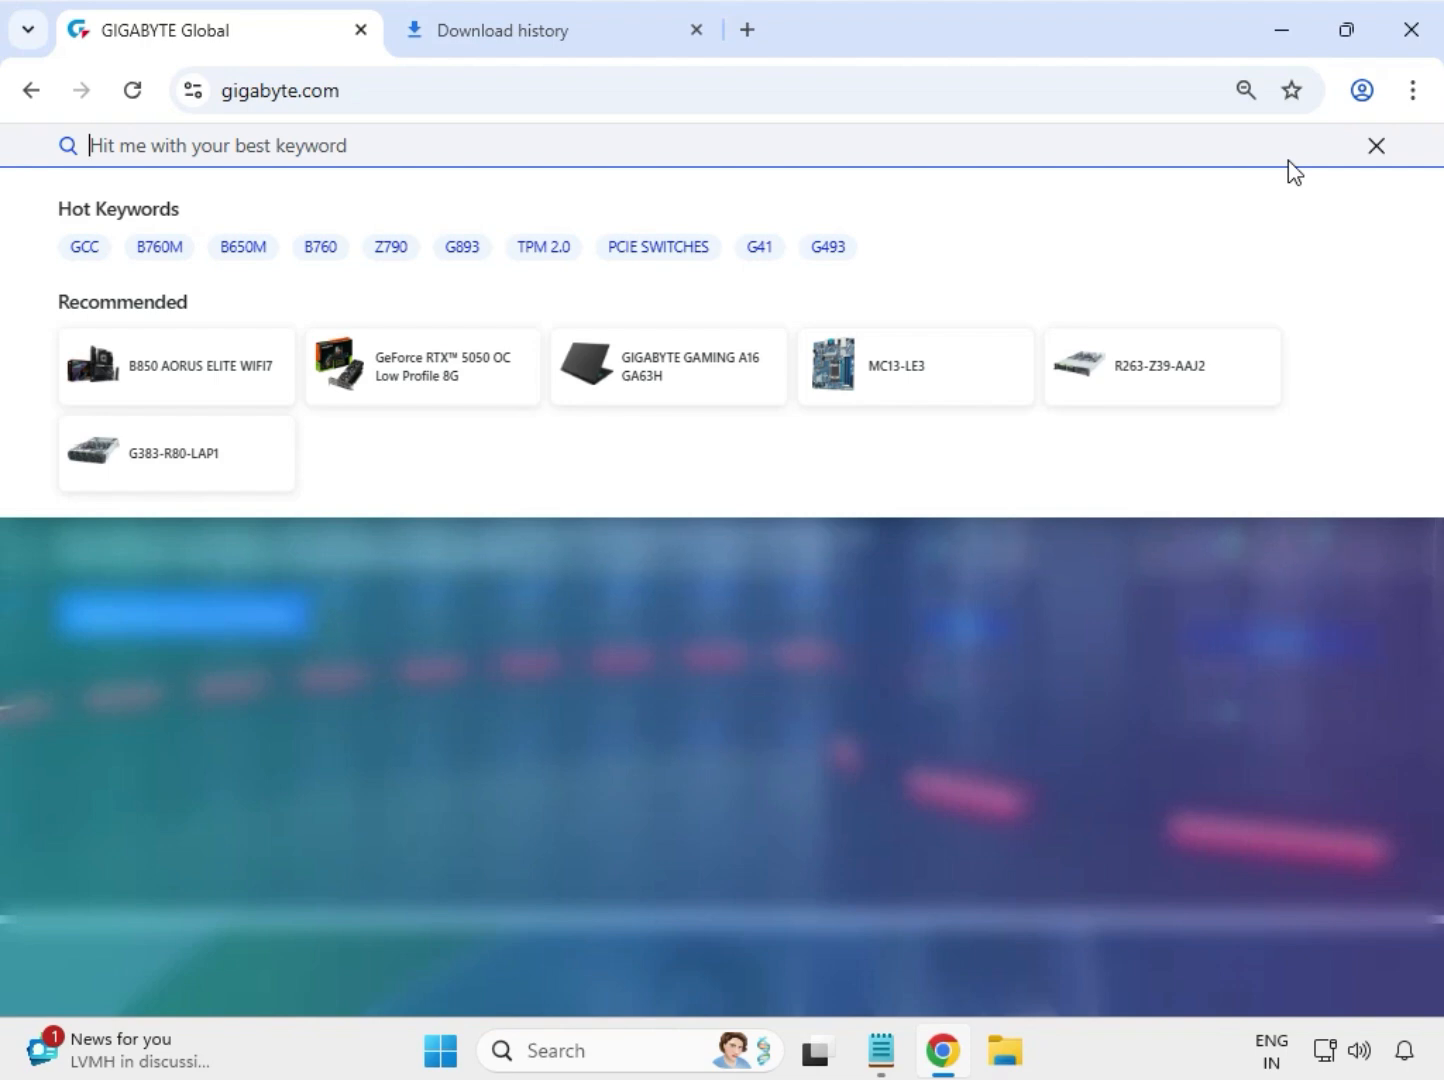
- Search the GIGABYTE site for B650M AORUS PRO AX, limit the results to products, and open the rev. 1.2 page
type("B650M AORUS PRO AX")
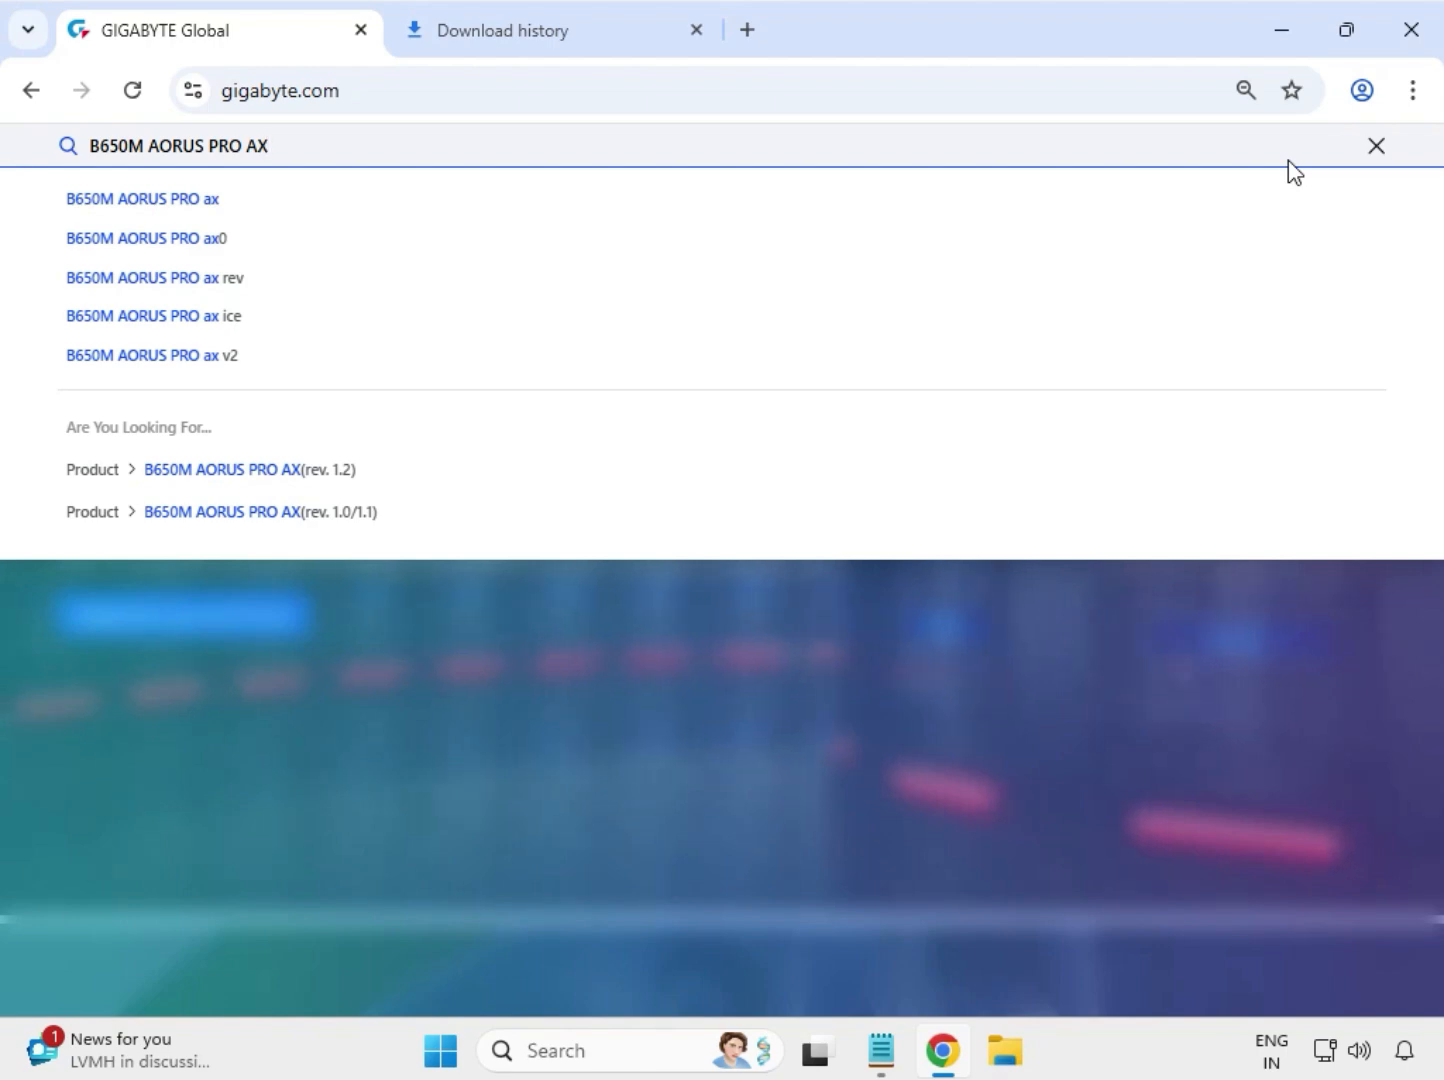
key("Return")
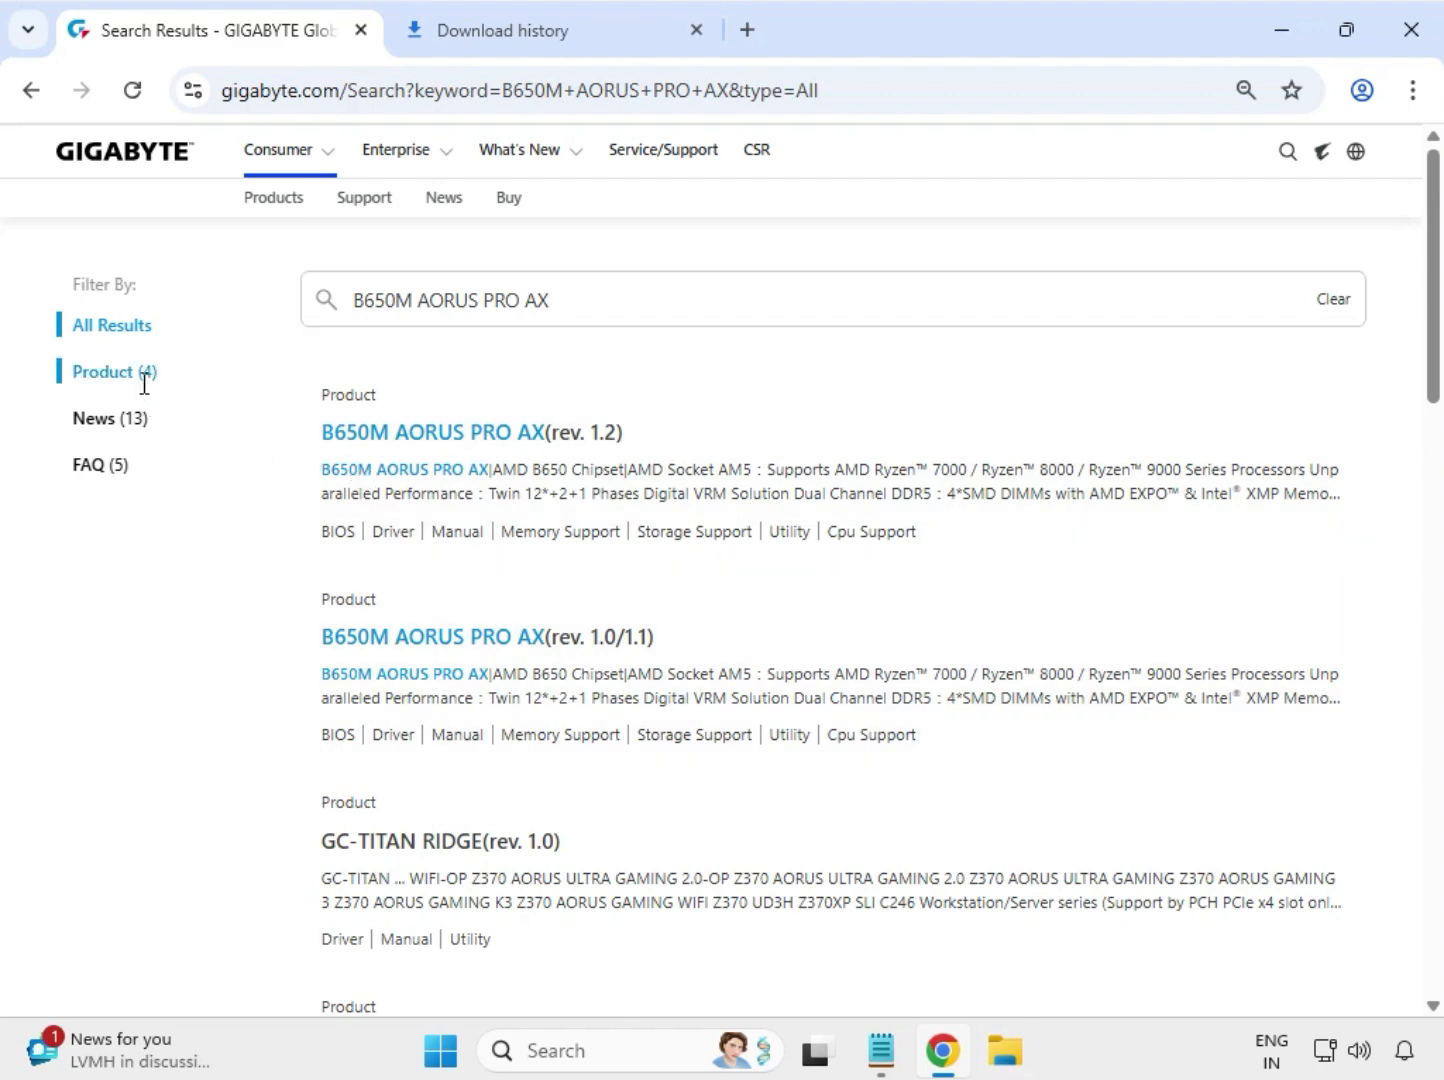
left_click(145, 373)
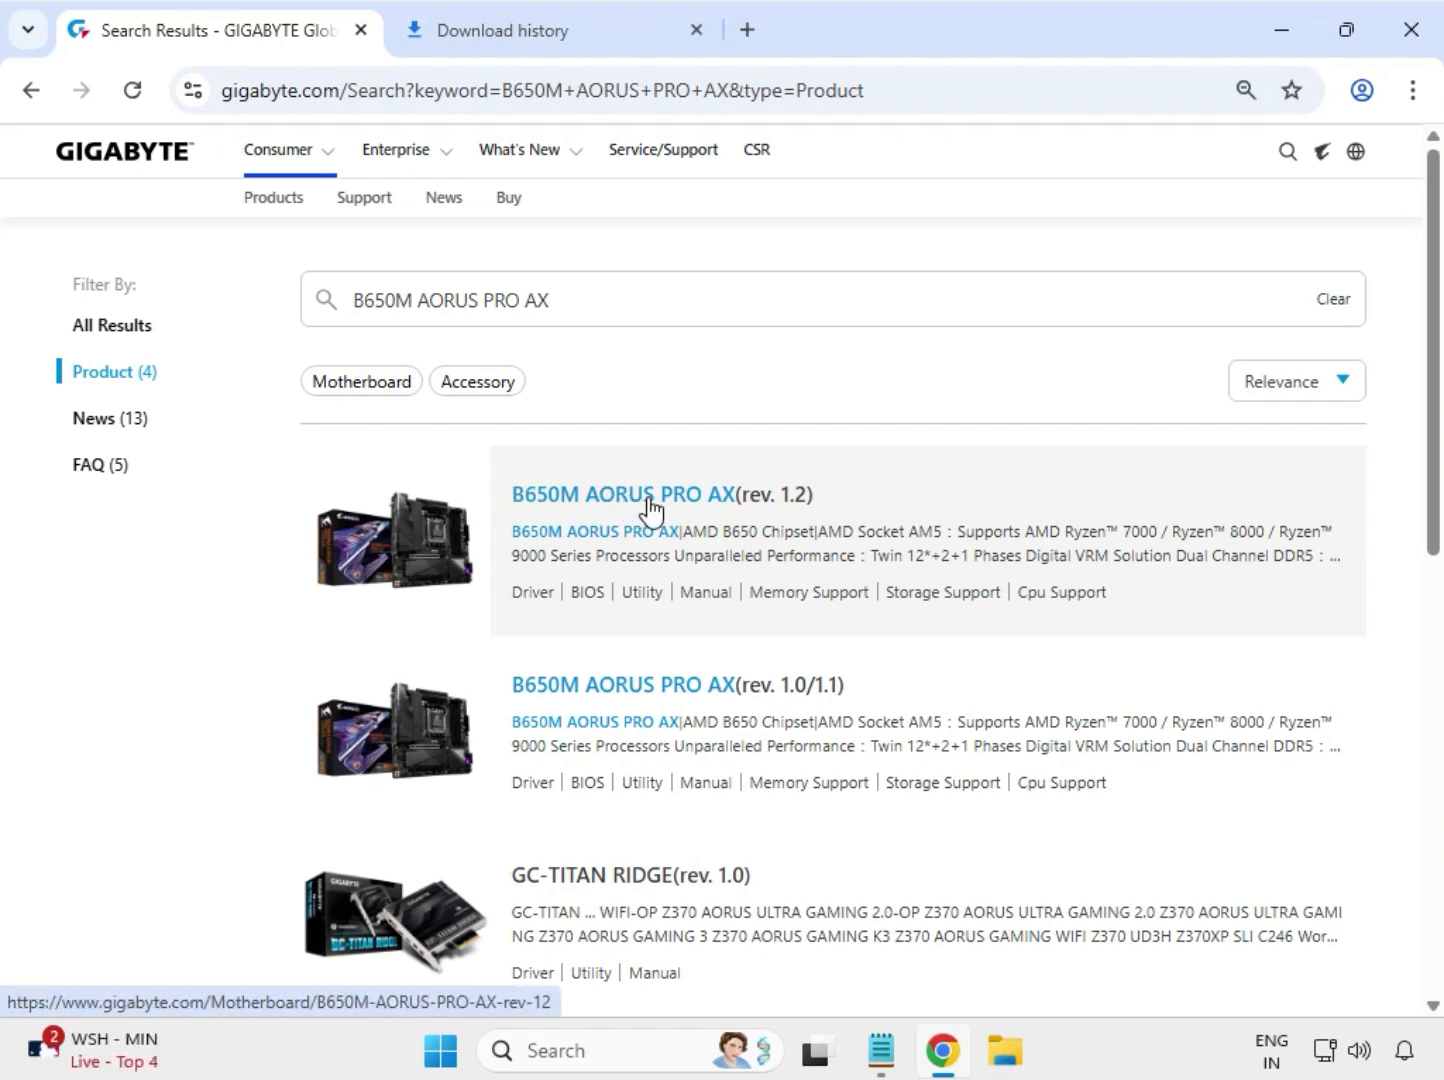
left_click(649, 500)
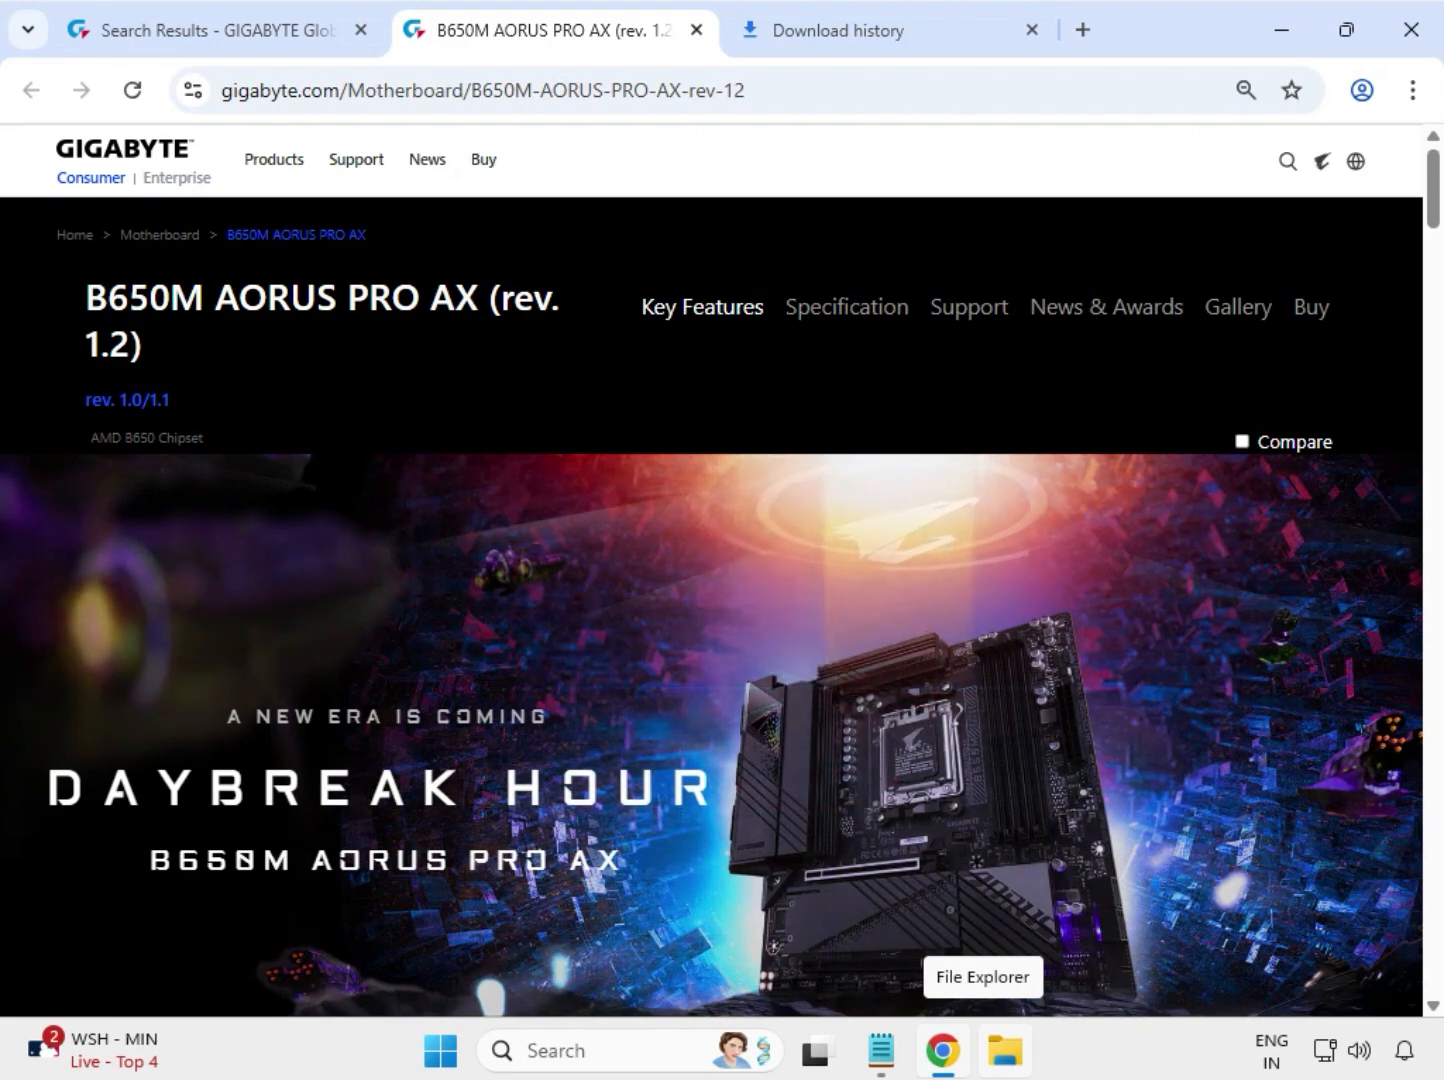
- Open the motherboard's support downloads and filter the drivers by Windows 11 64bit
left_click(969, 305)
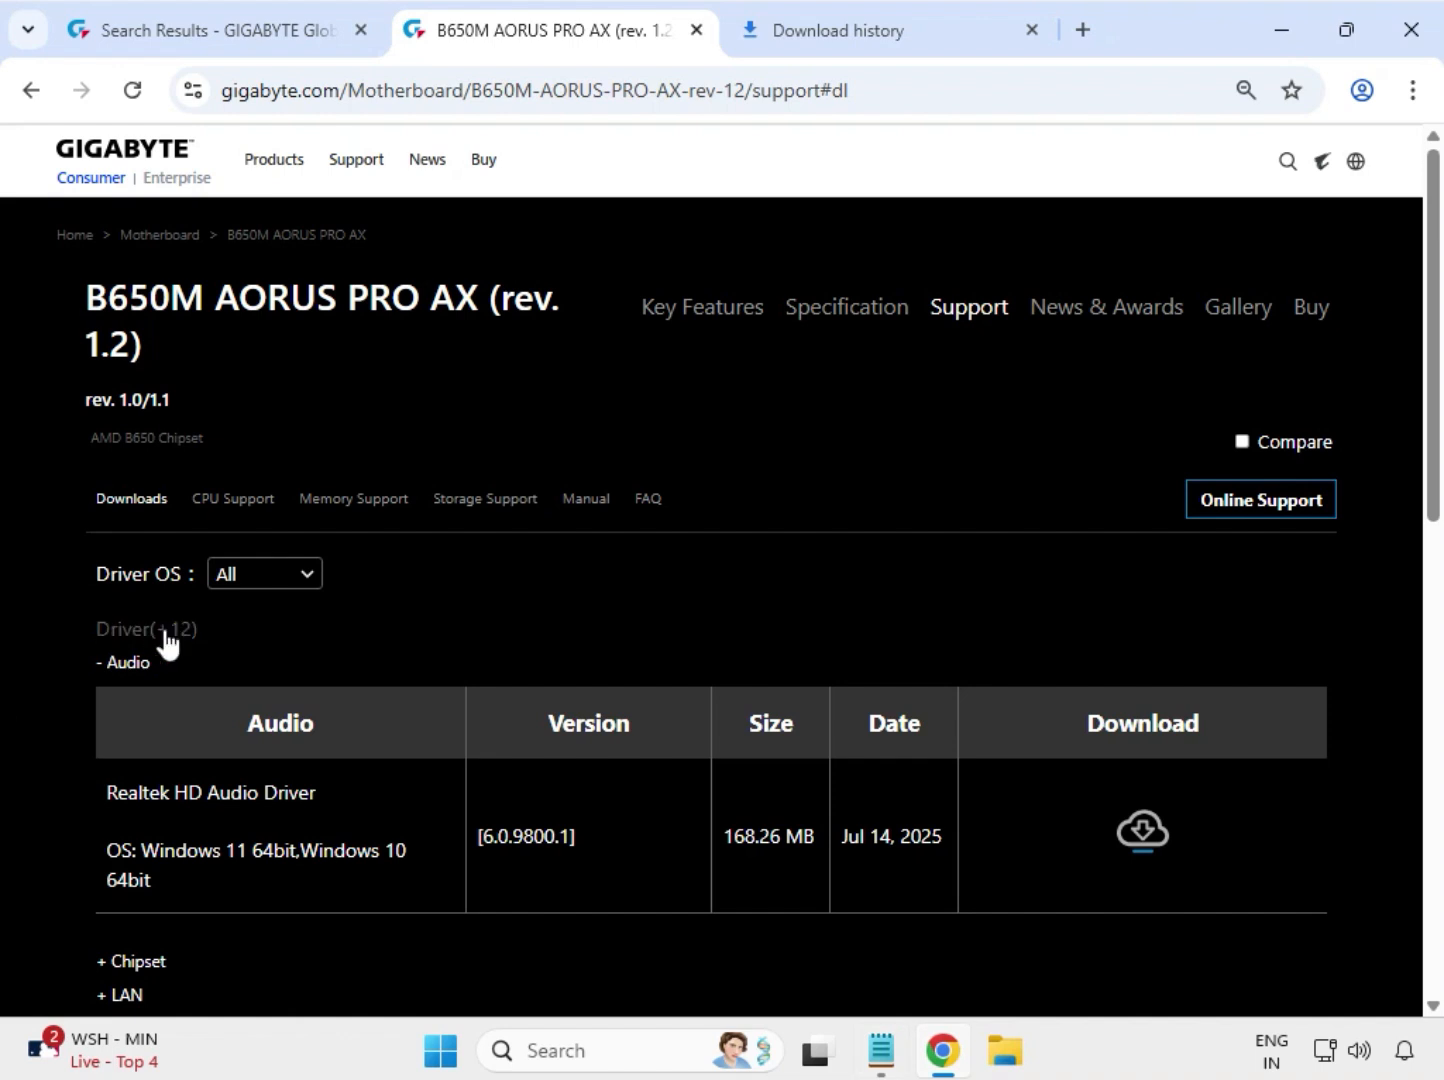
left_click(306, 598)
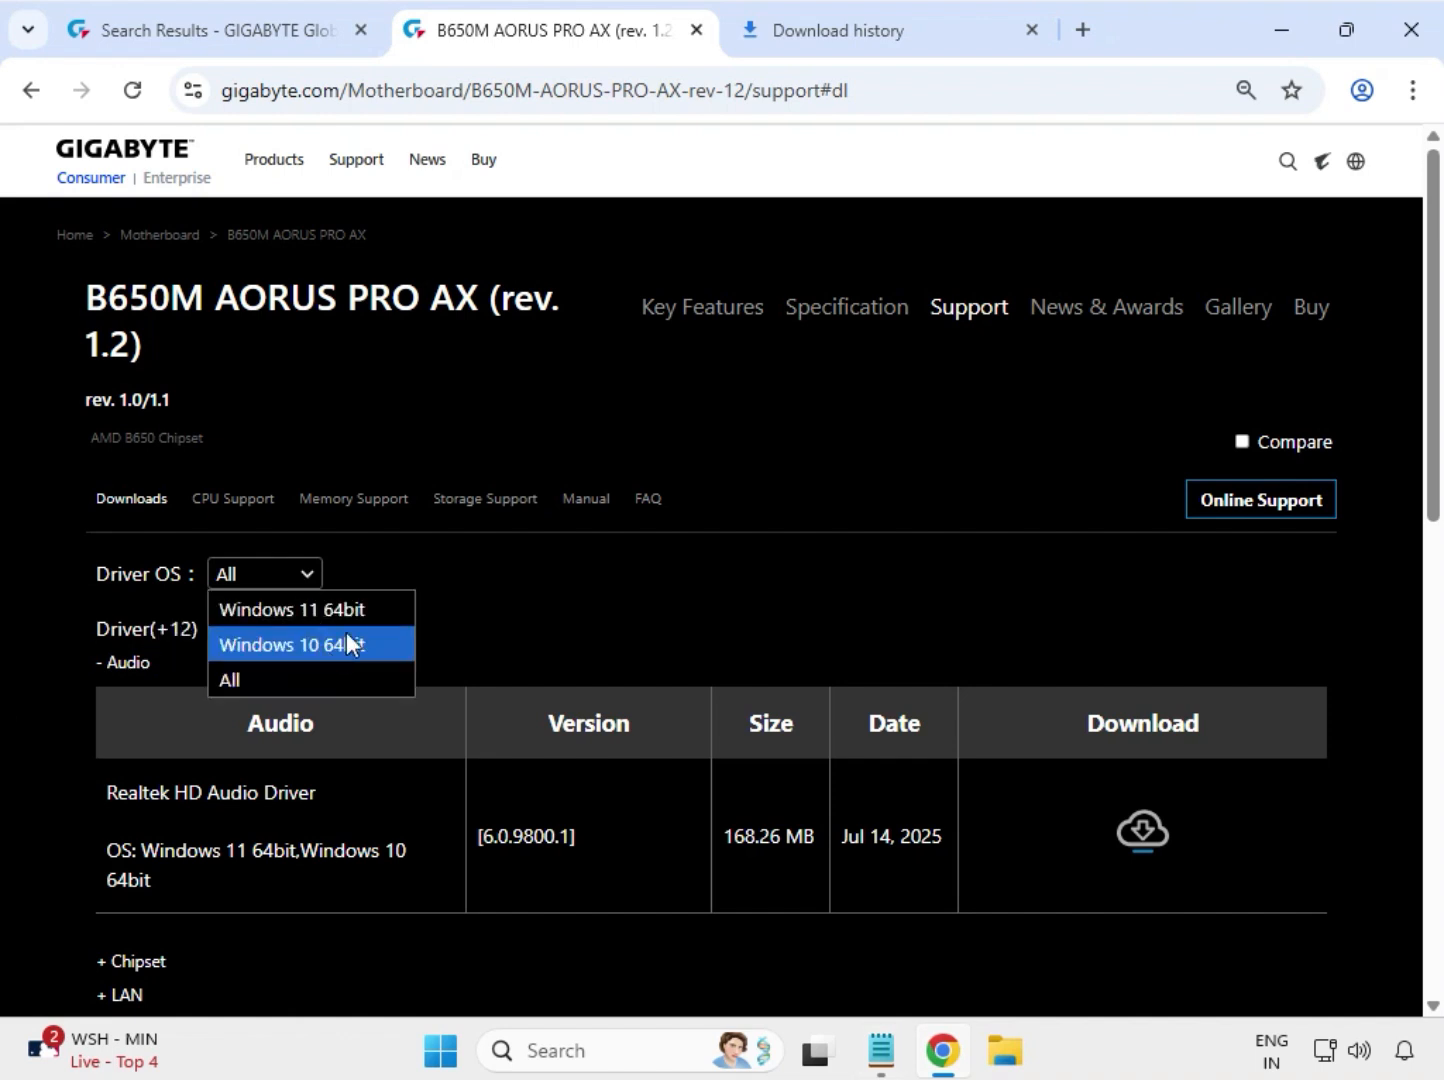
left_click(355, 612)
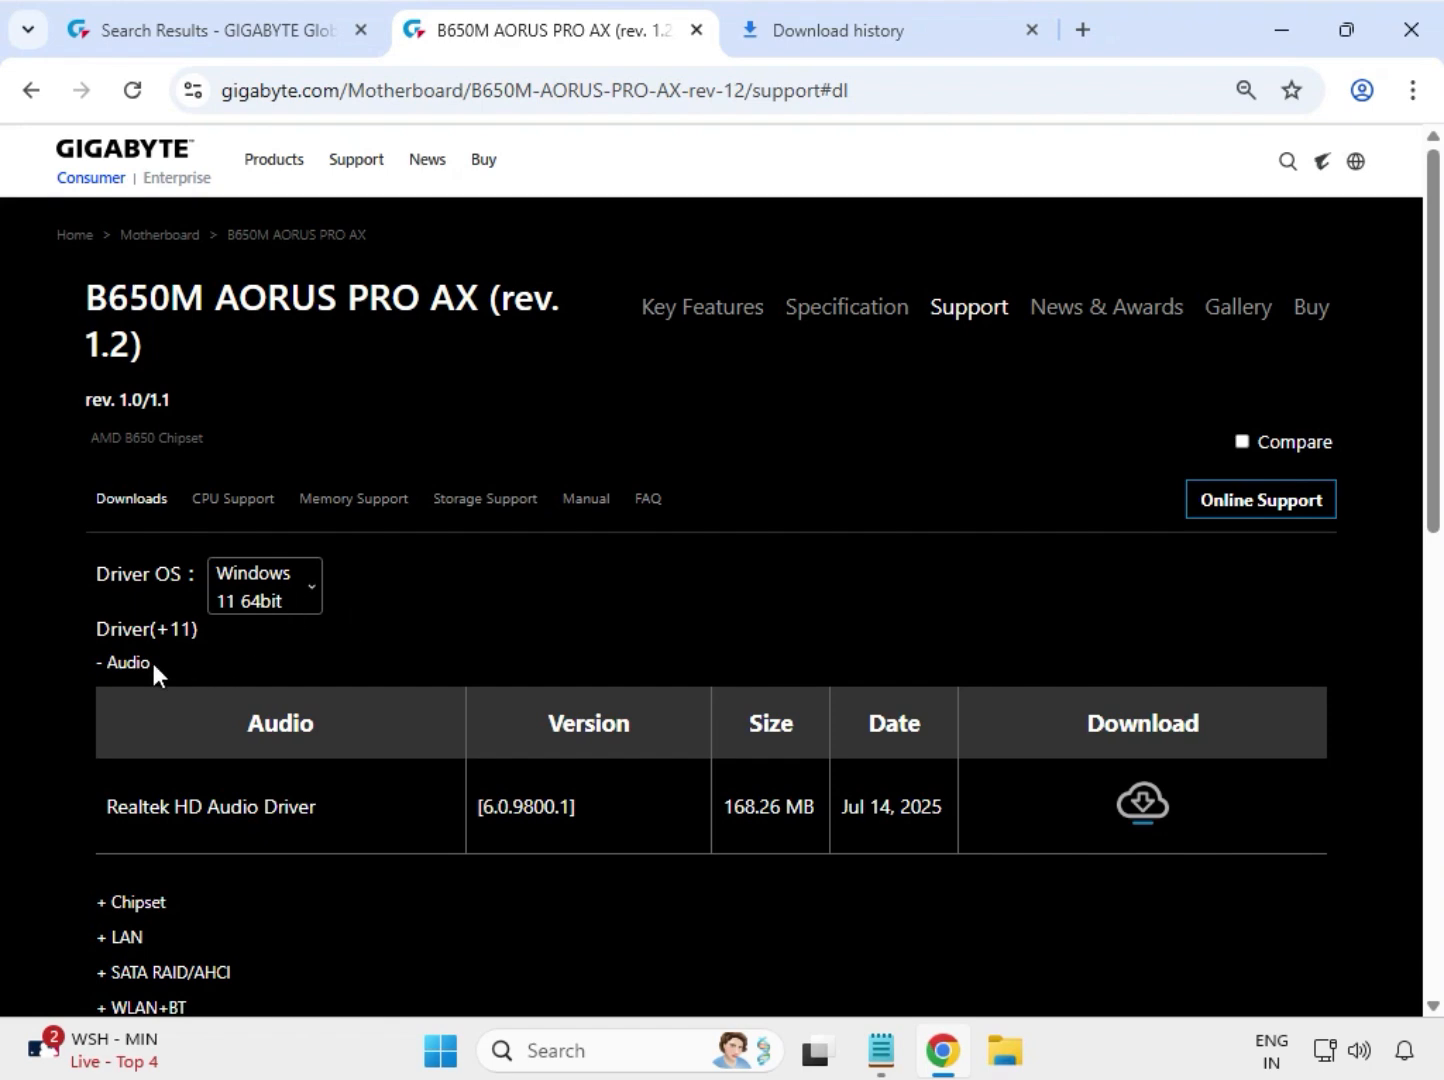
- Download the Realtek HD Audio Driver and the AMD Chipset Driver version 7.03.21.2116
left_click_drag(165, 813, 1066, 831)
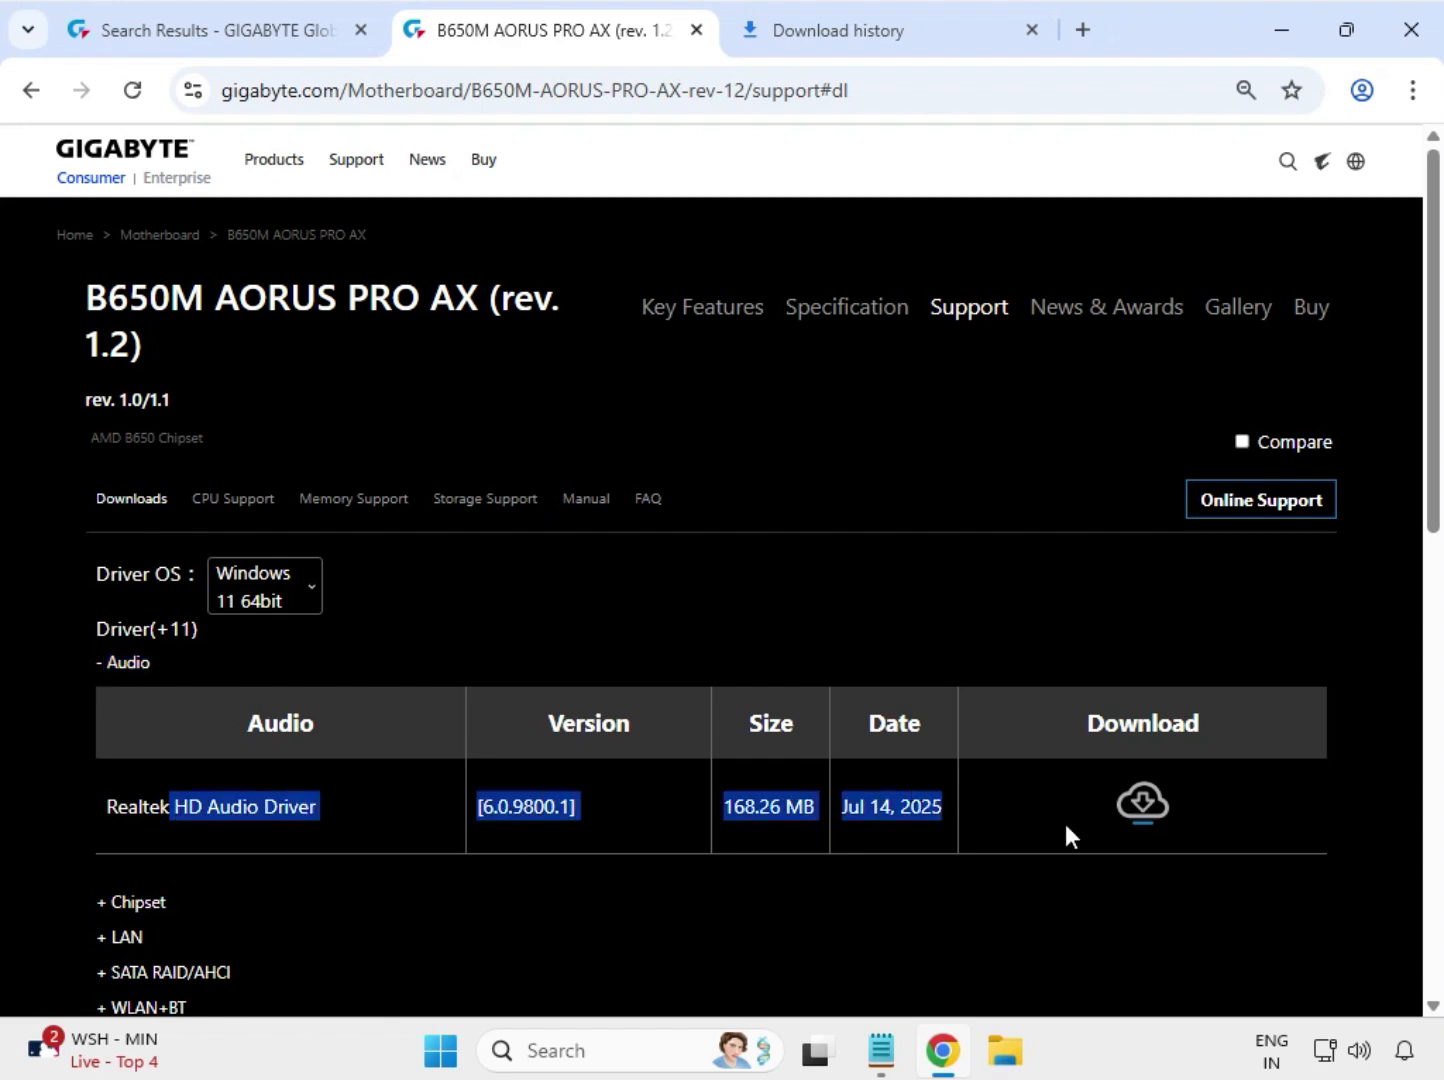
left_click(1142, 804)
scroll(680, 855, "down", 1)
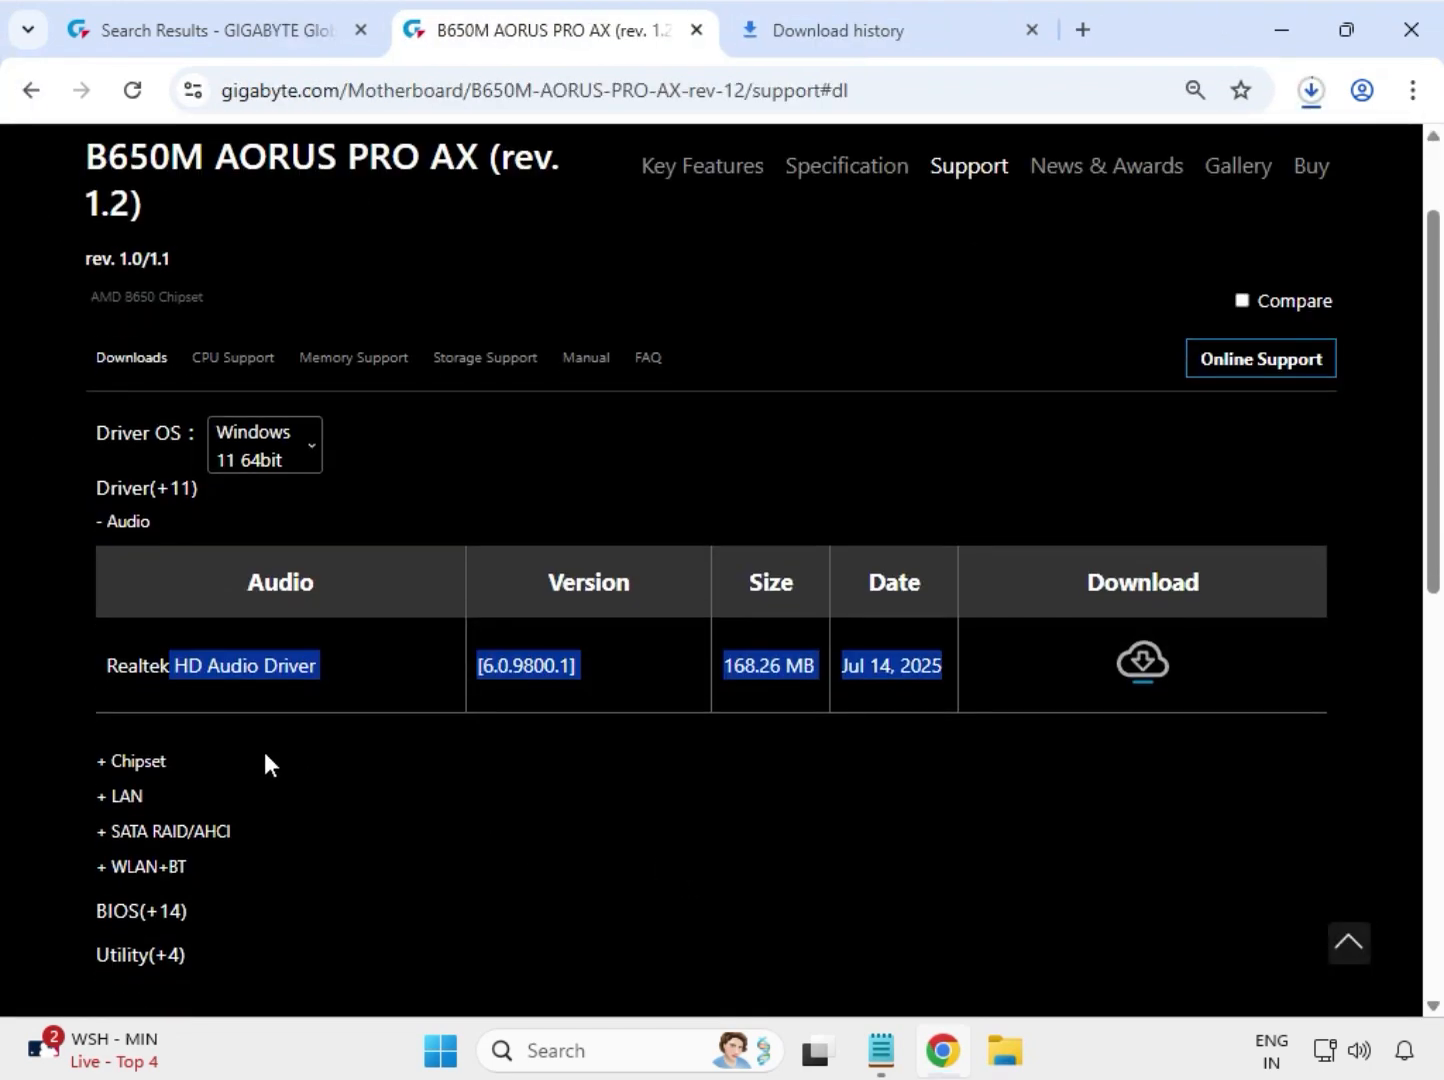
left_click(188, 746)
left_click_drag(168, 757, 393, 708)
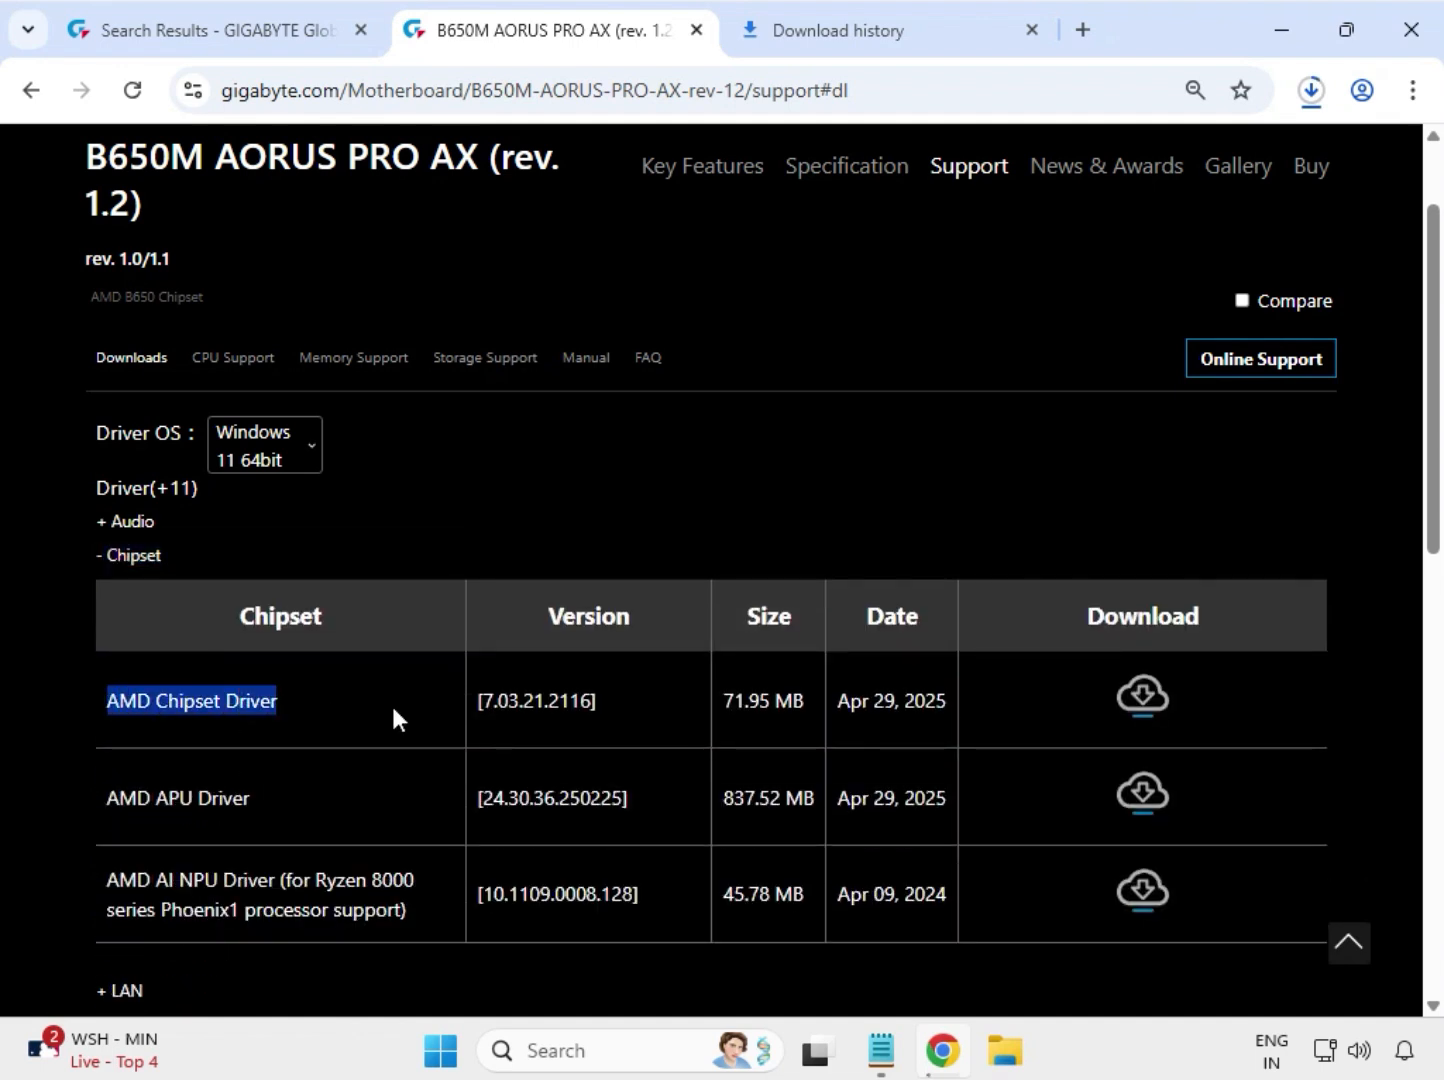
left_click(1163, 703)
- Expand the LAN drivers and download Realtek LAN Driver version 11.24.0318.2025
scroll(480, 735, "down", 3)
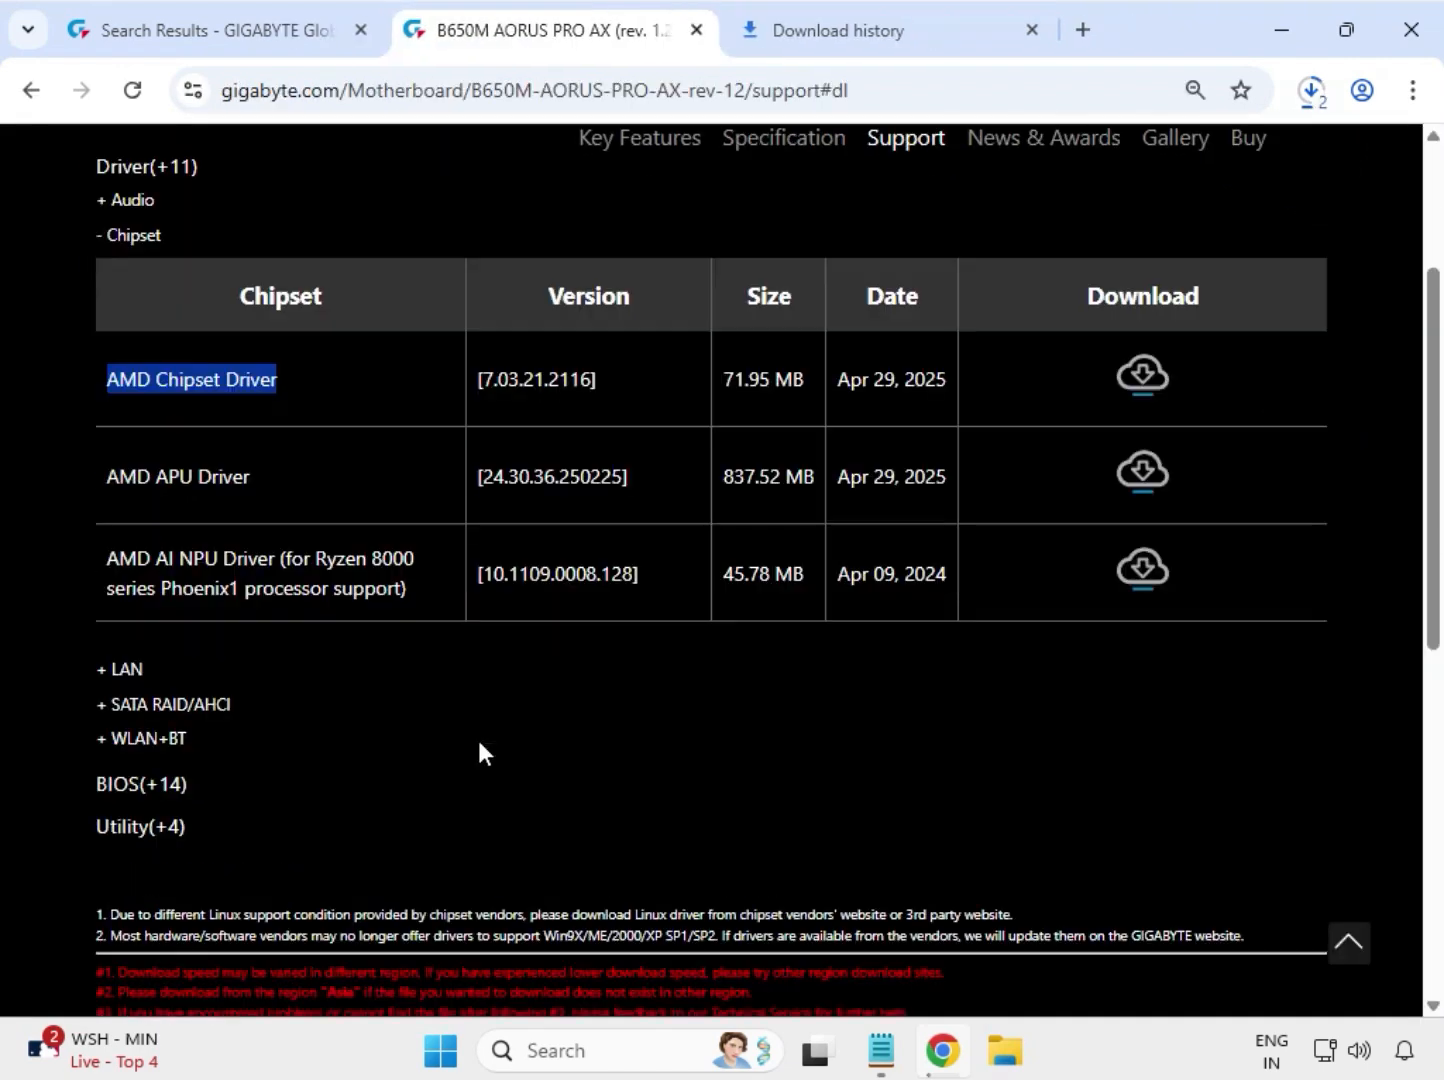
scroll(477, 735, "down", 2)
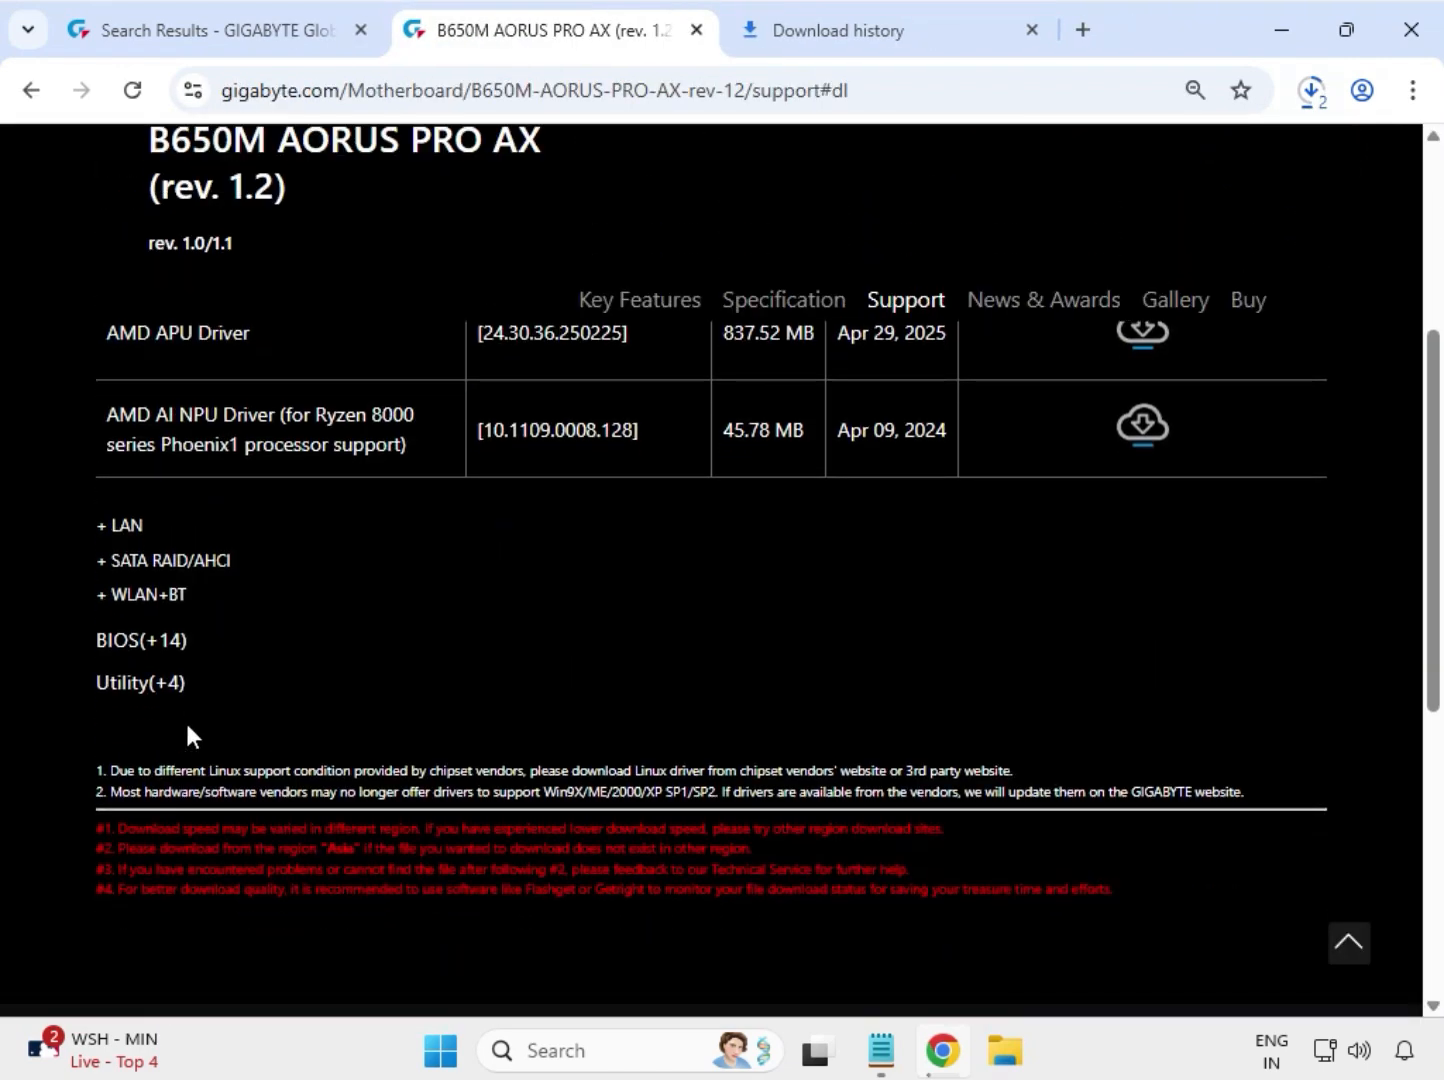
left_click(127, 528)
scroll(287, 625, "up", 3)
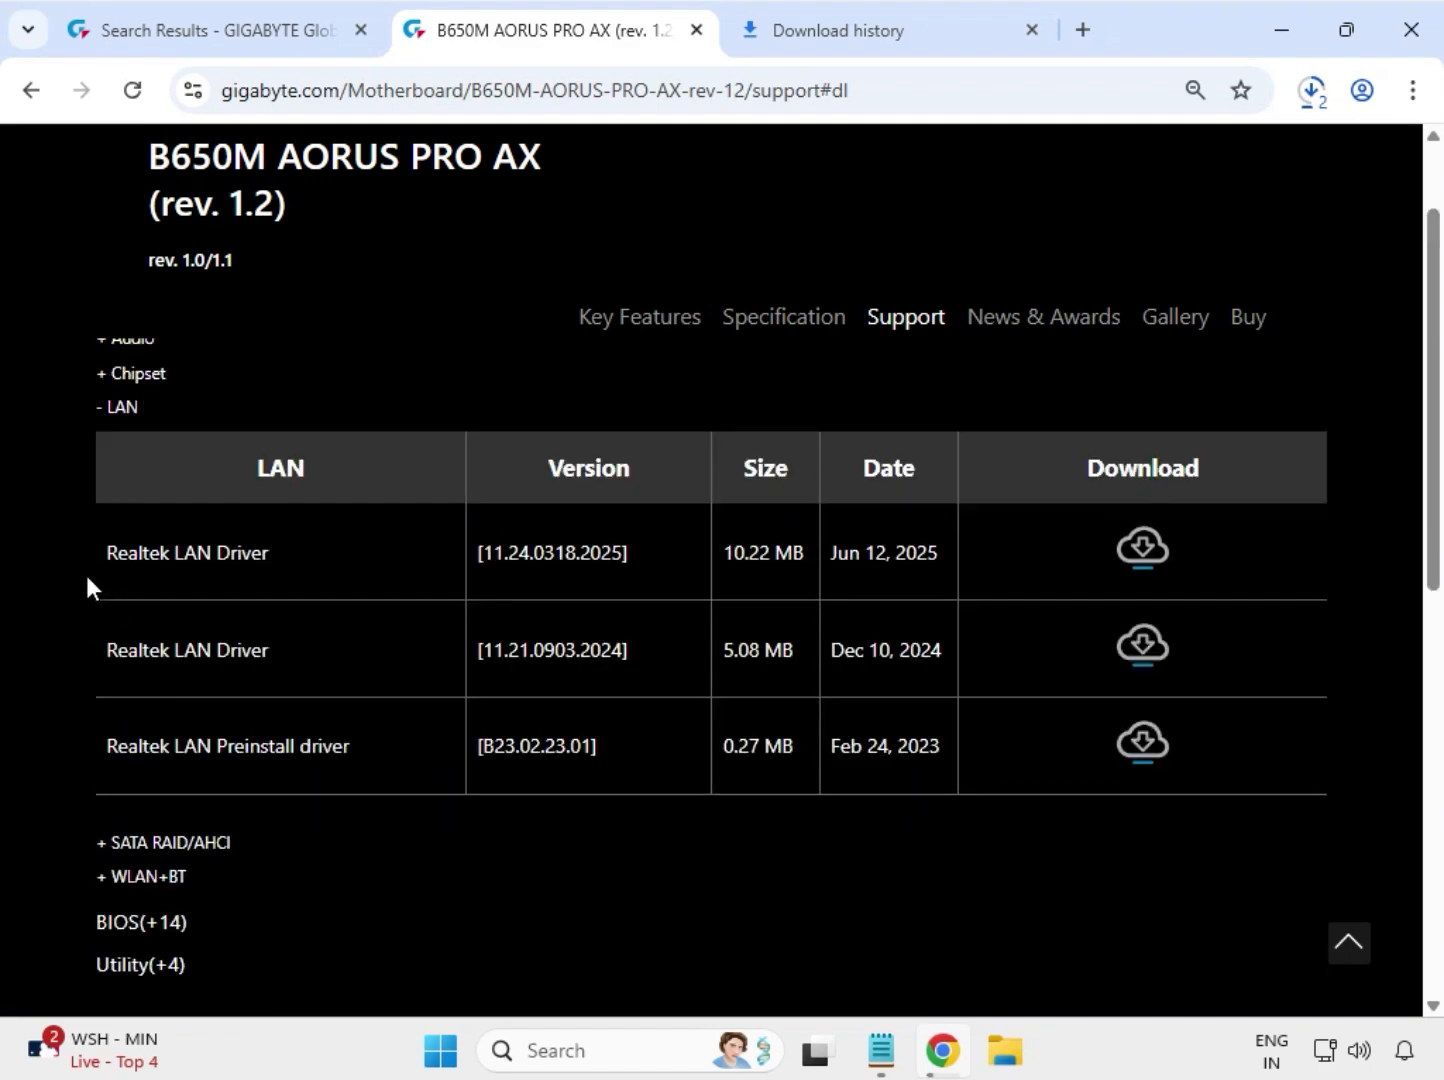
left_click_drag(117, 559, 1009, 562)
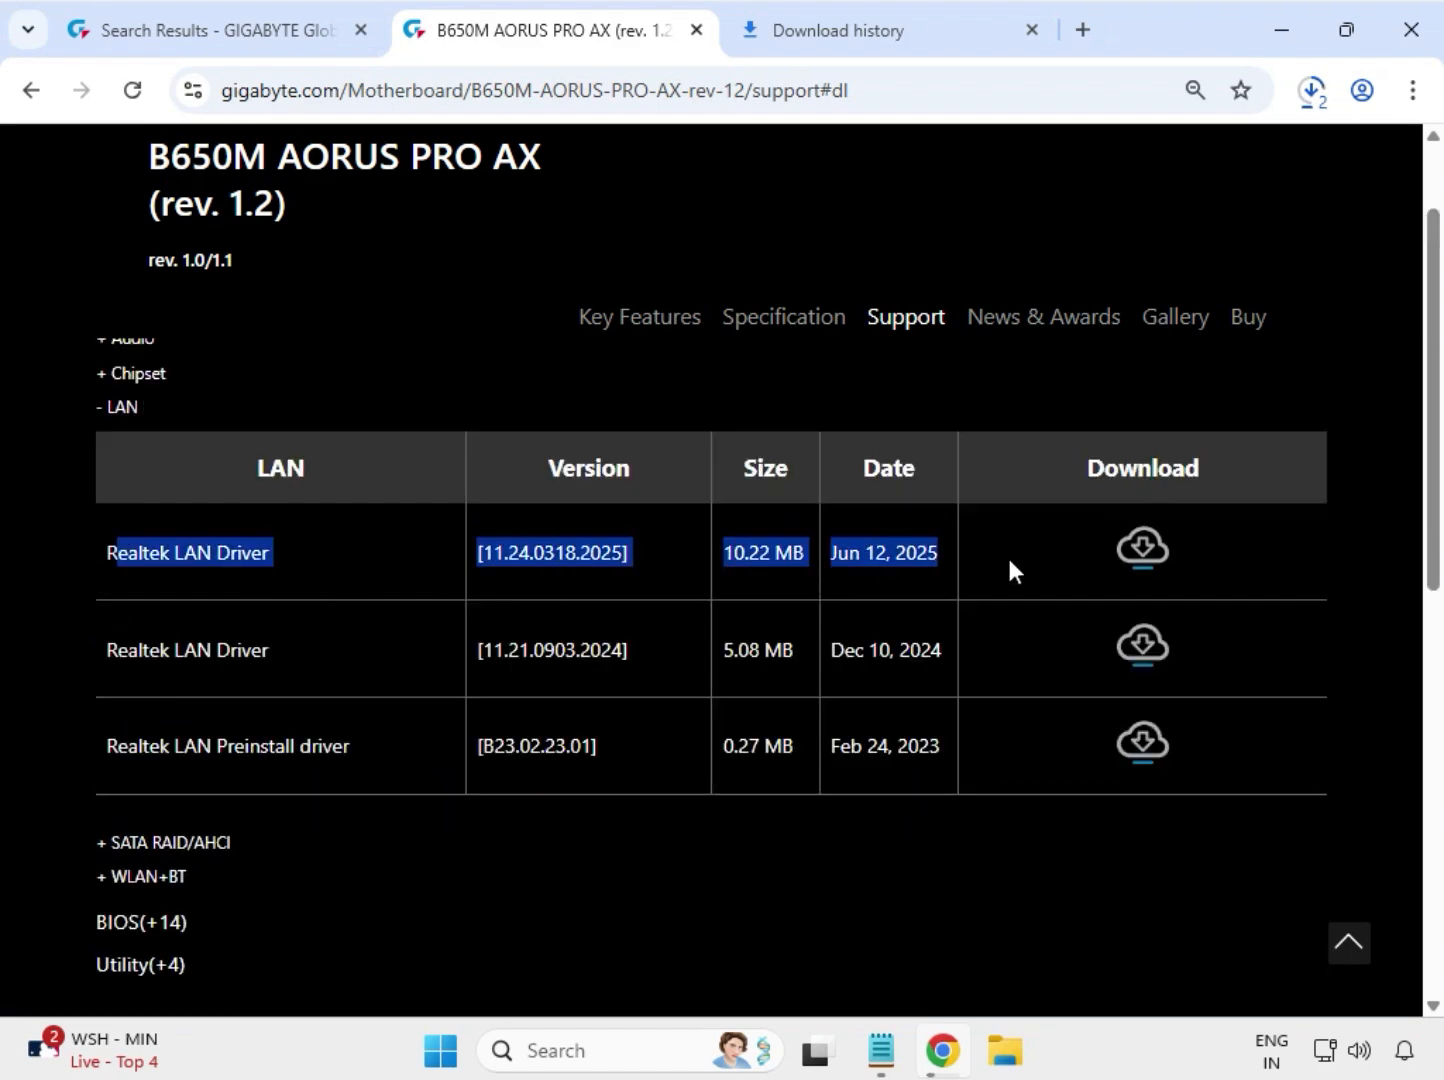
left_click(1131, 566)
- Expand the WLAN+BT drivers and download both the Realtek 8852 Bluetooth driver and the Realtek 8852 WIFI Driver
left_click_drag(187, 881, 119, 890)
left_click(113, 880)
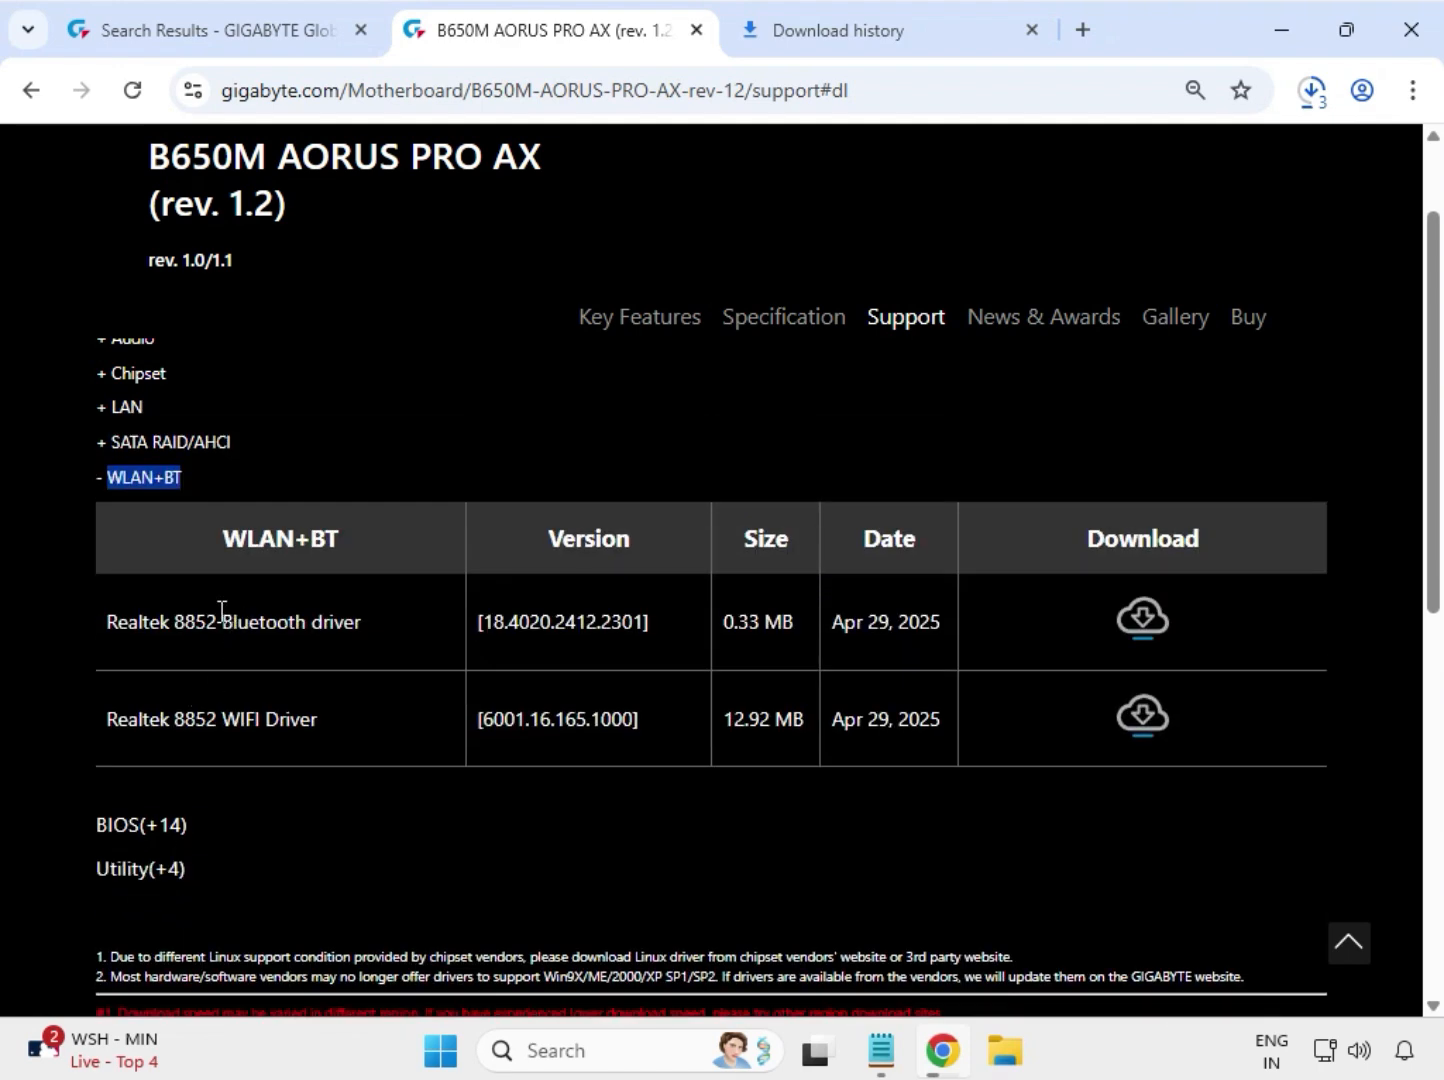
left_click_drag(221, 610, 366, 691)
left_click_drag(208, 728, 319, 722)
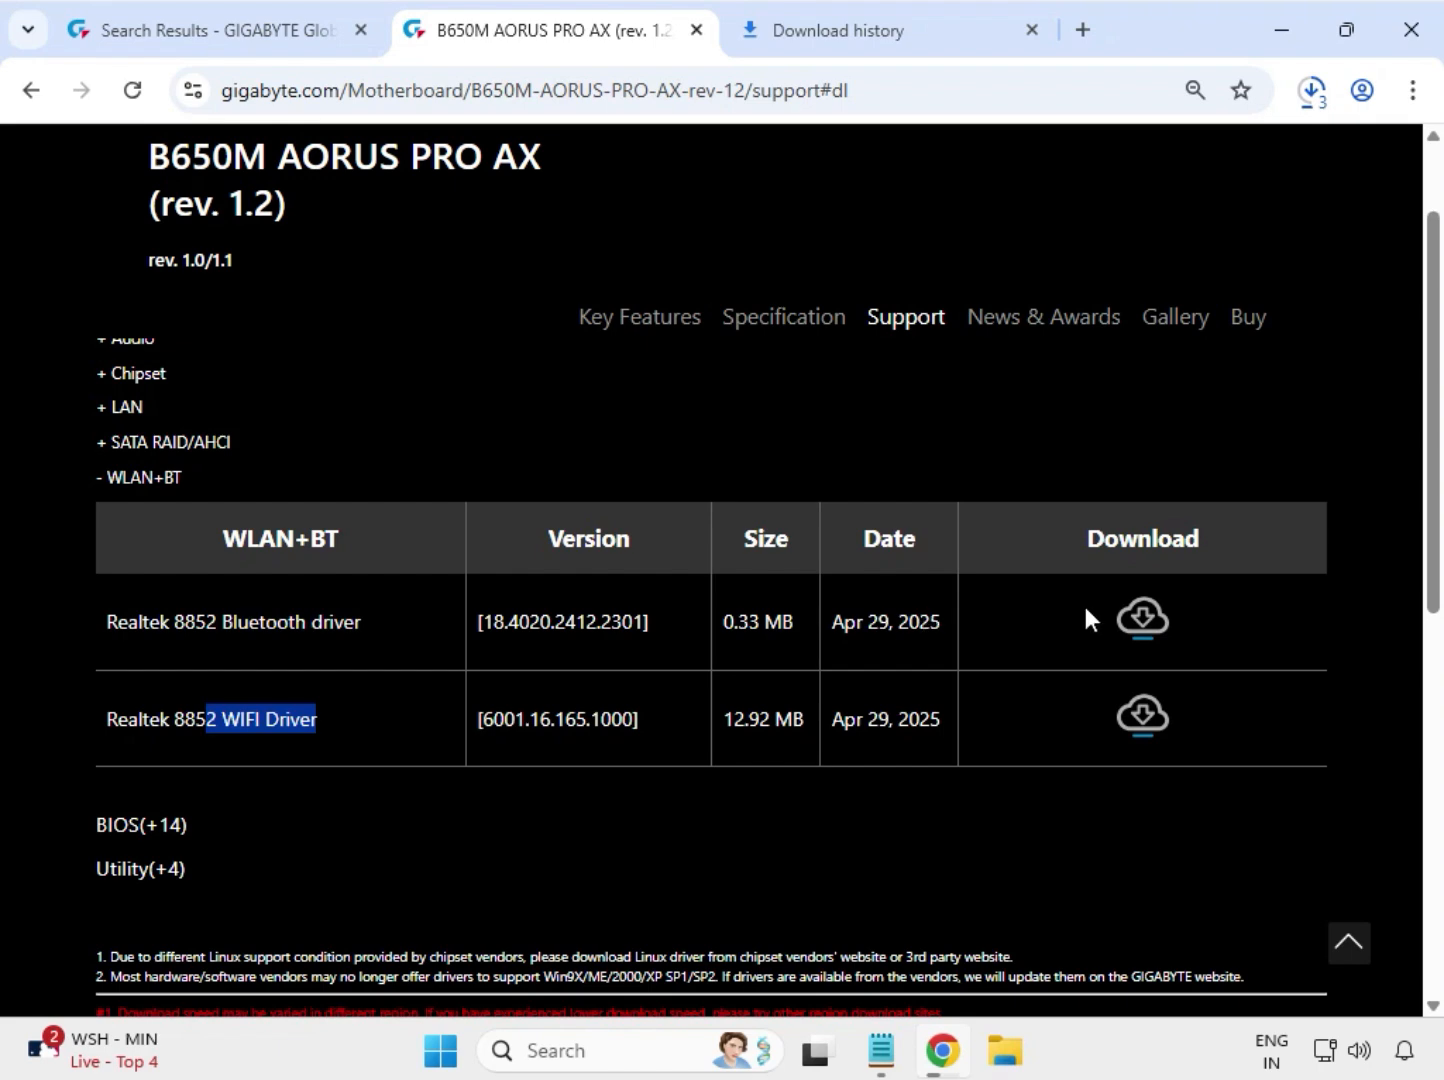
left_click(1145, 712)
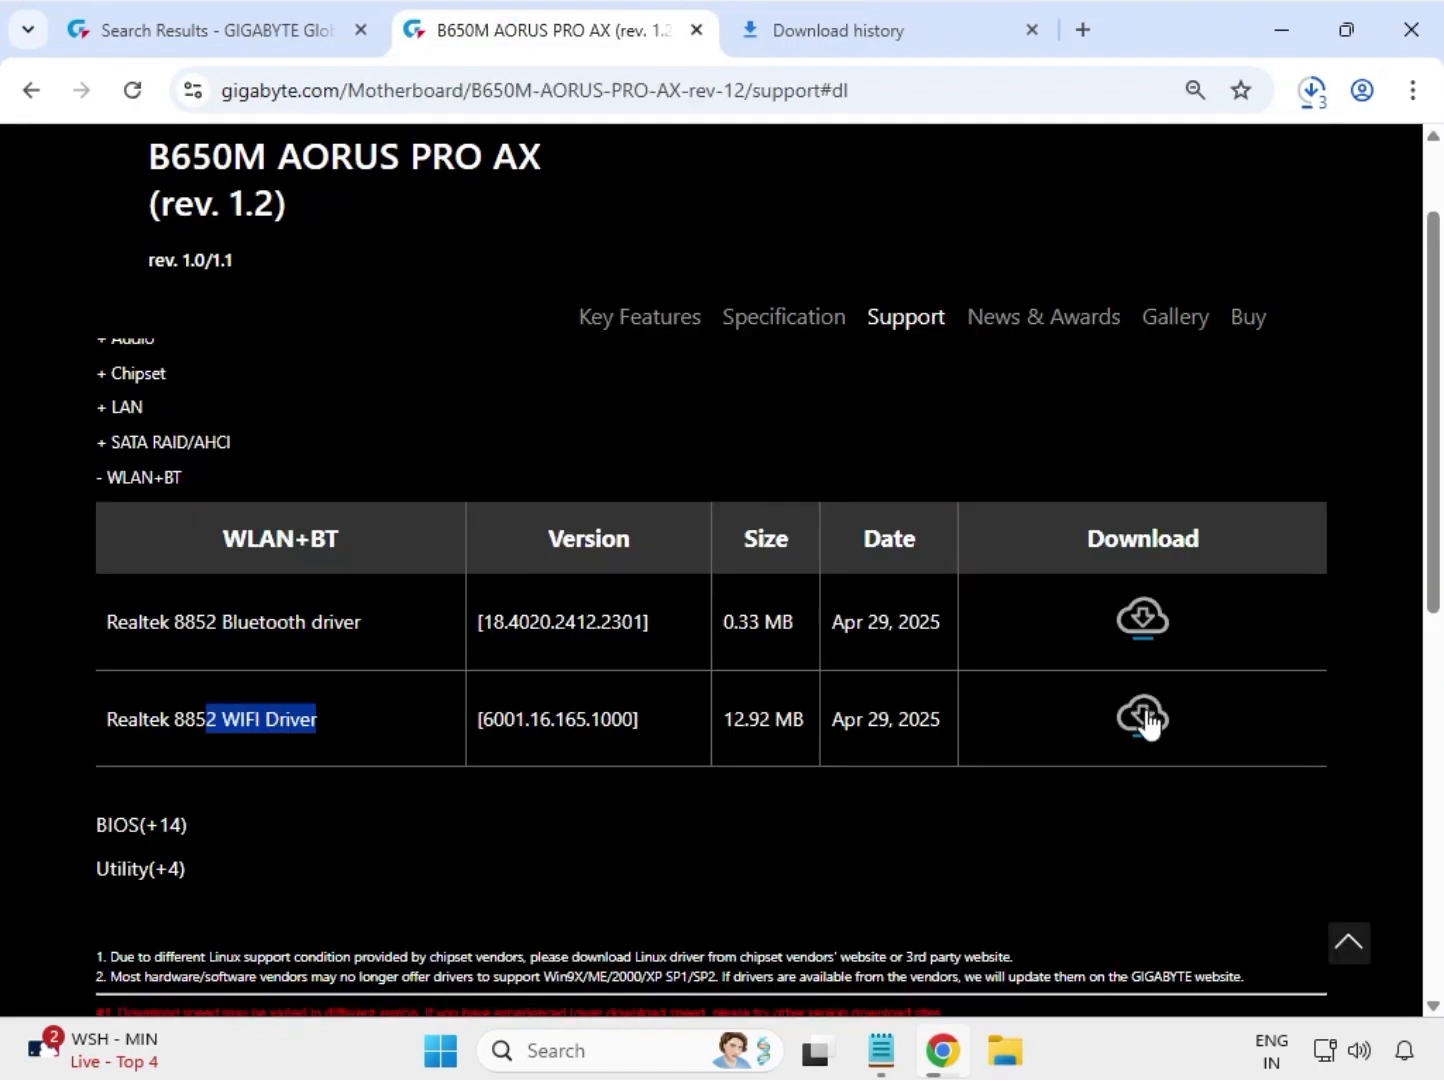
left_click(1146, 718)
- Review the driver downloads in the browser's download history and show the Realtek 8852 WIFI archive in its folder
left_click(1414, 92)
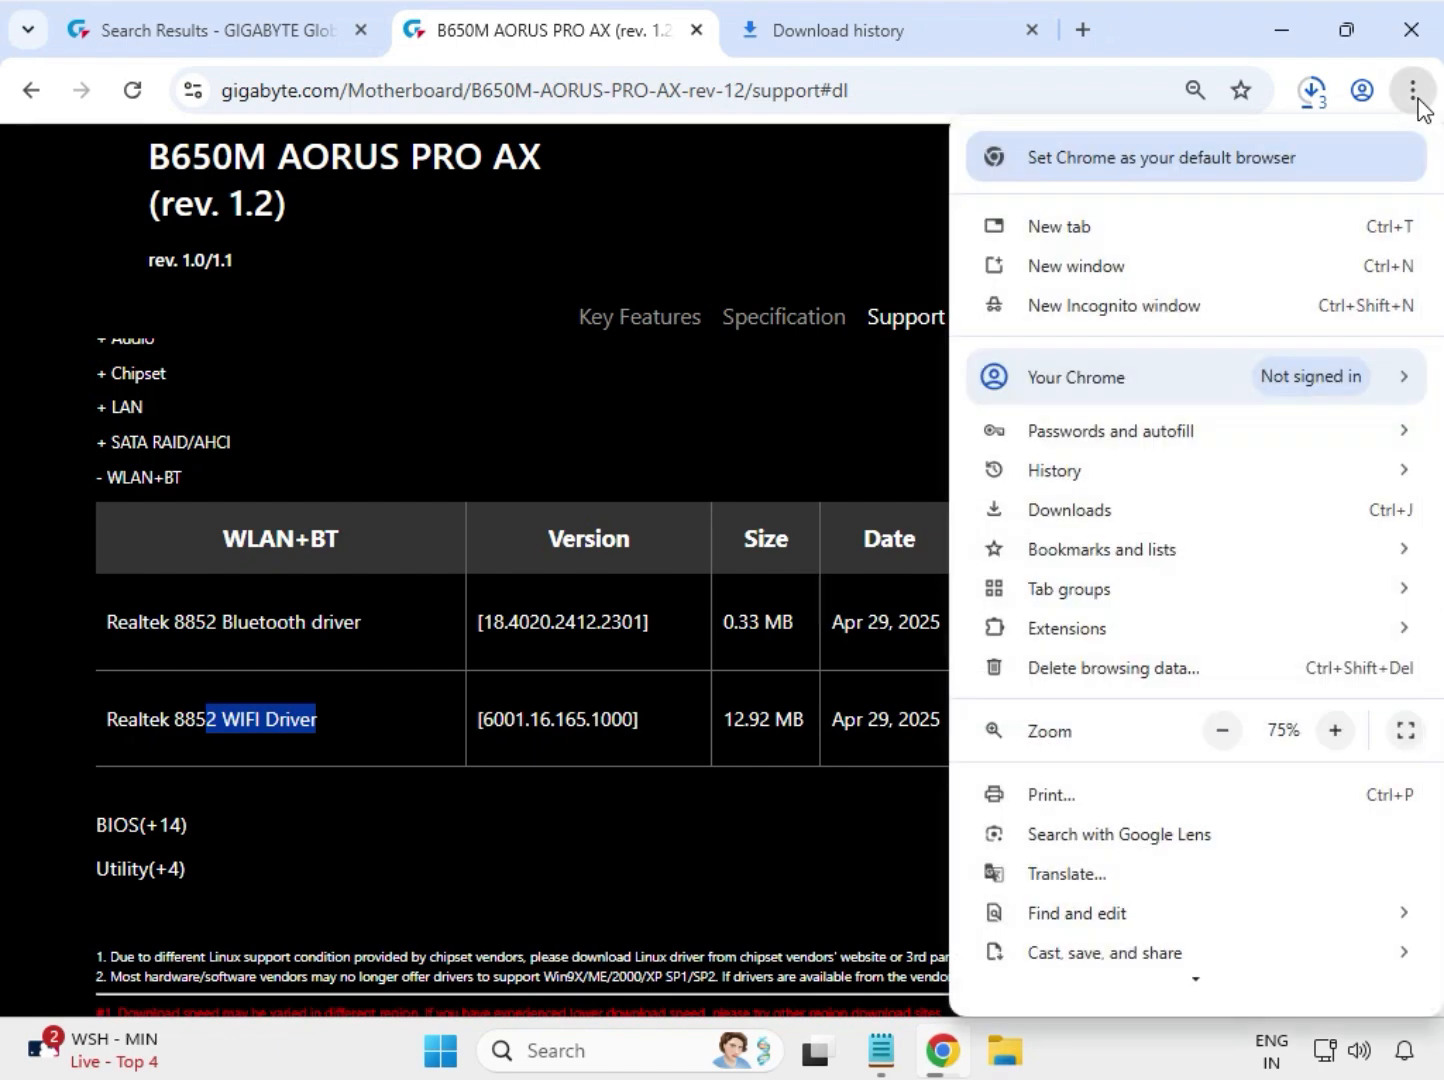
left_click(1057, 513)
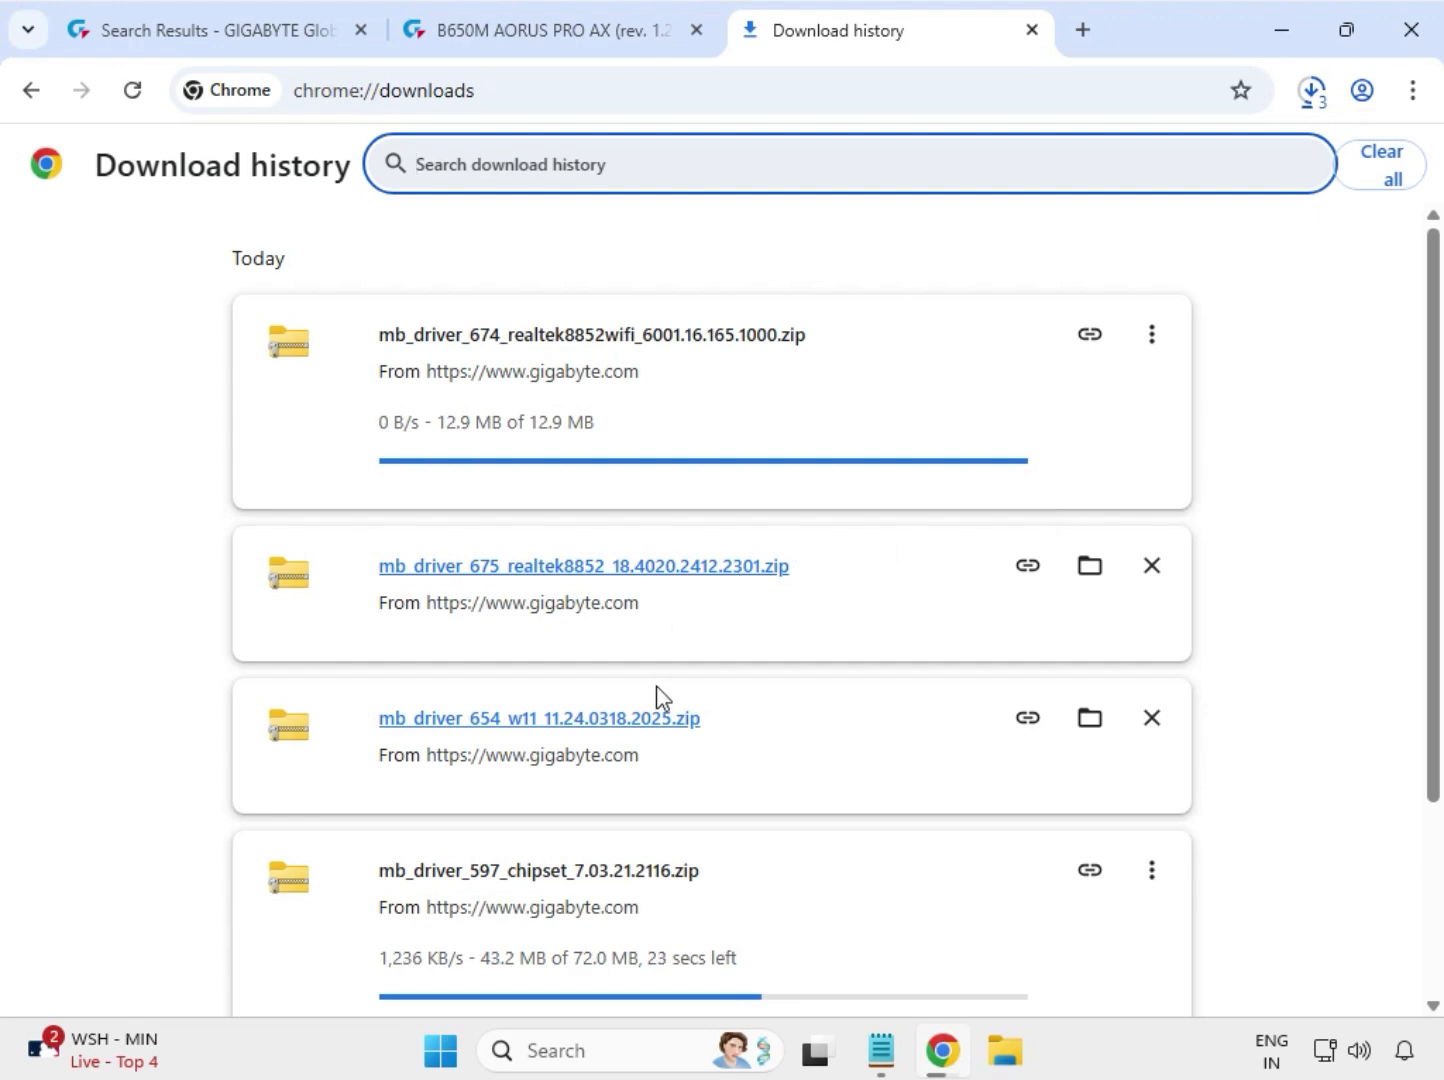
scroll(657, 685, "down", 3)
scroll(799, 783, "up", 3)
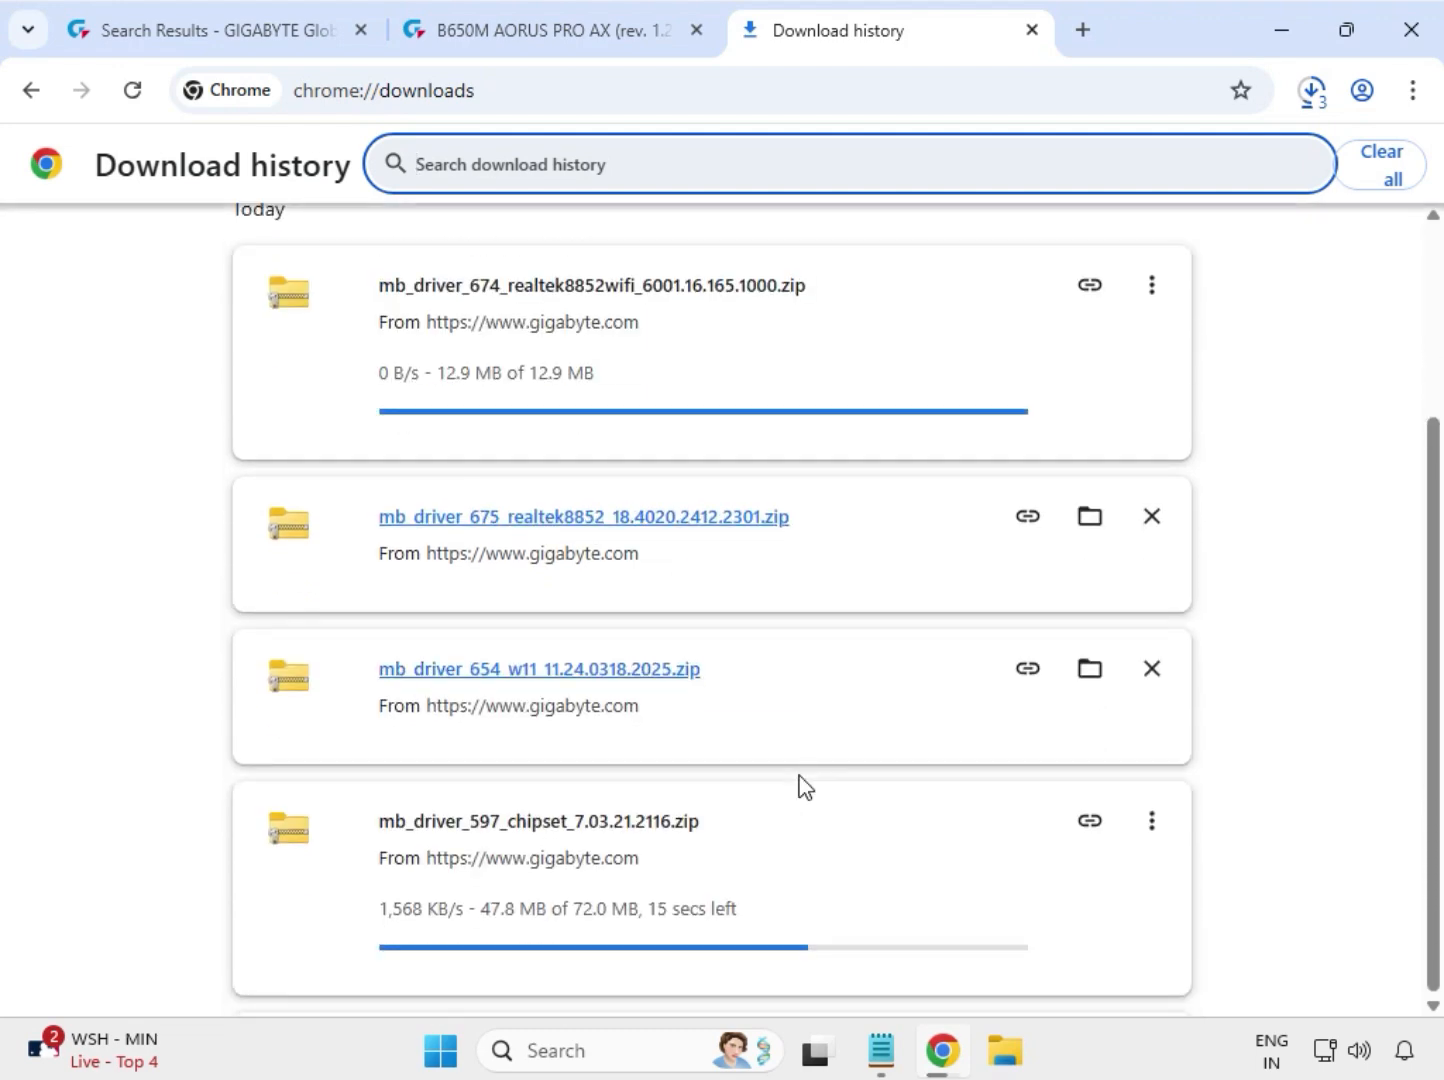
scroll(799, 783, "down", 2)
scroll(799, 783, "up", 3)
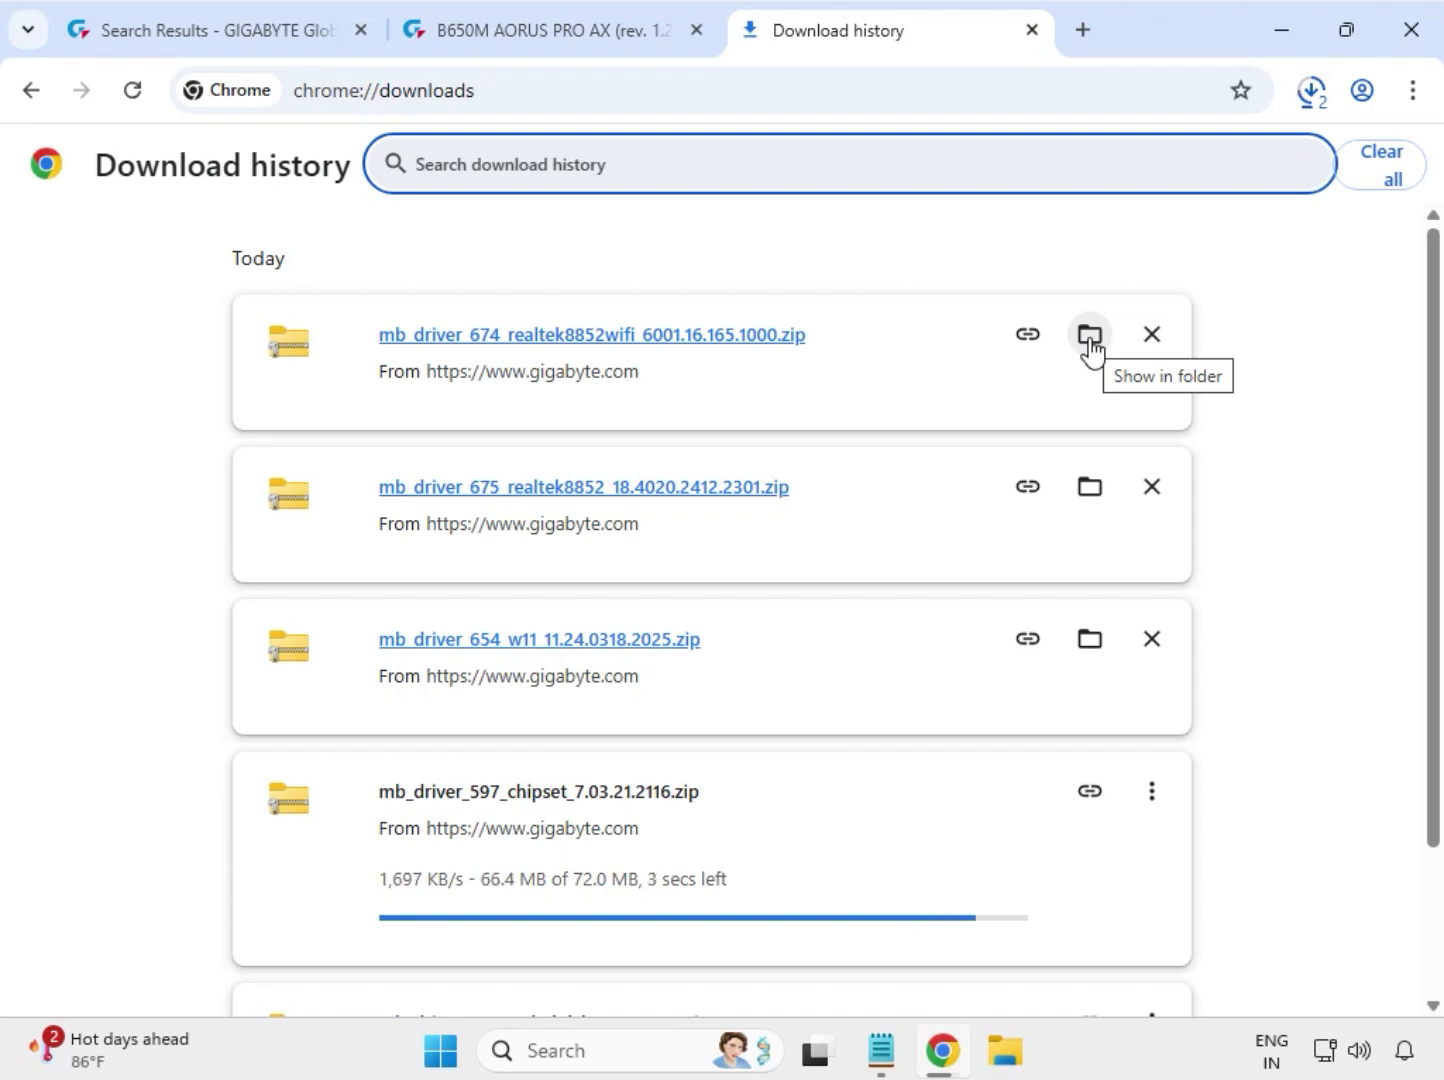
left_click(1090, 337)
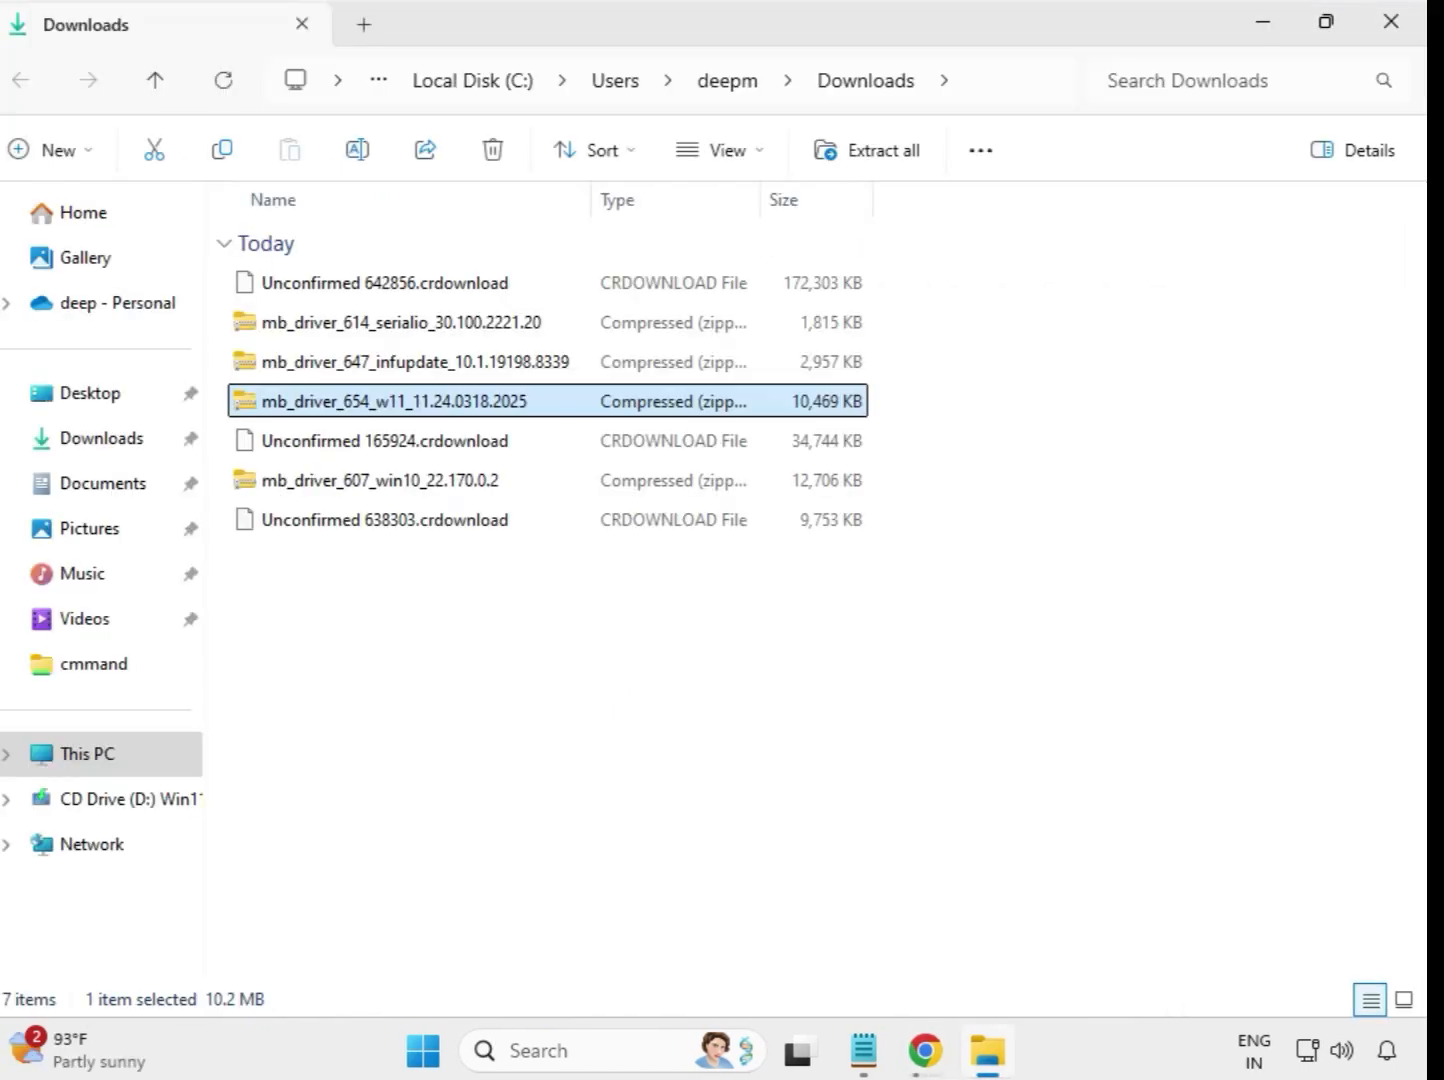
left_click_drag(527, 643, 493, 282)
left_click(774, 668)
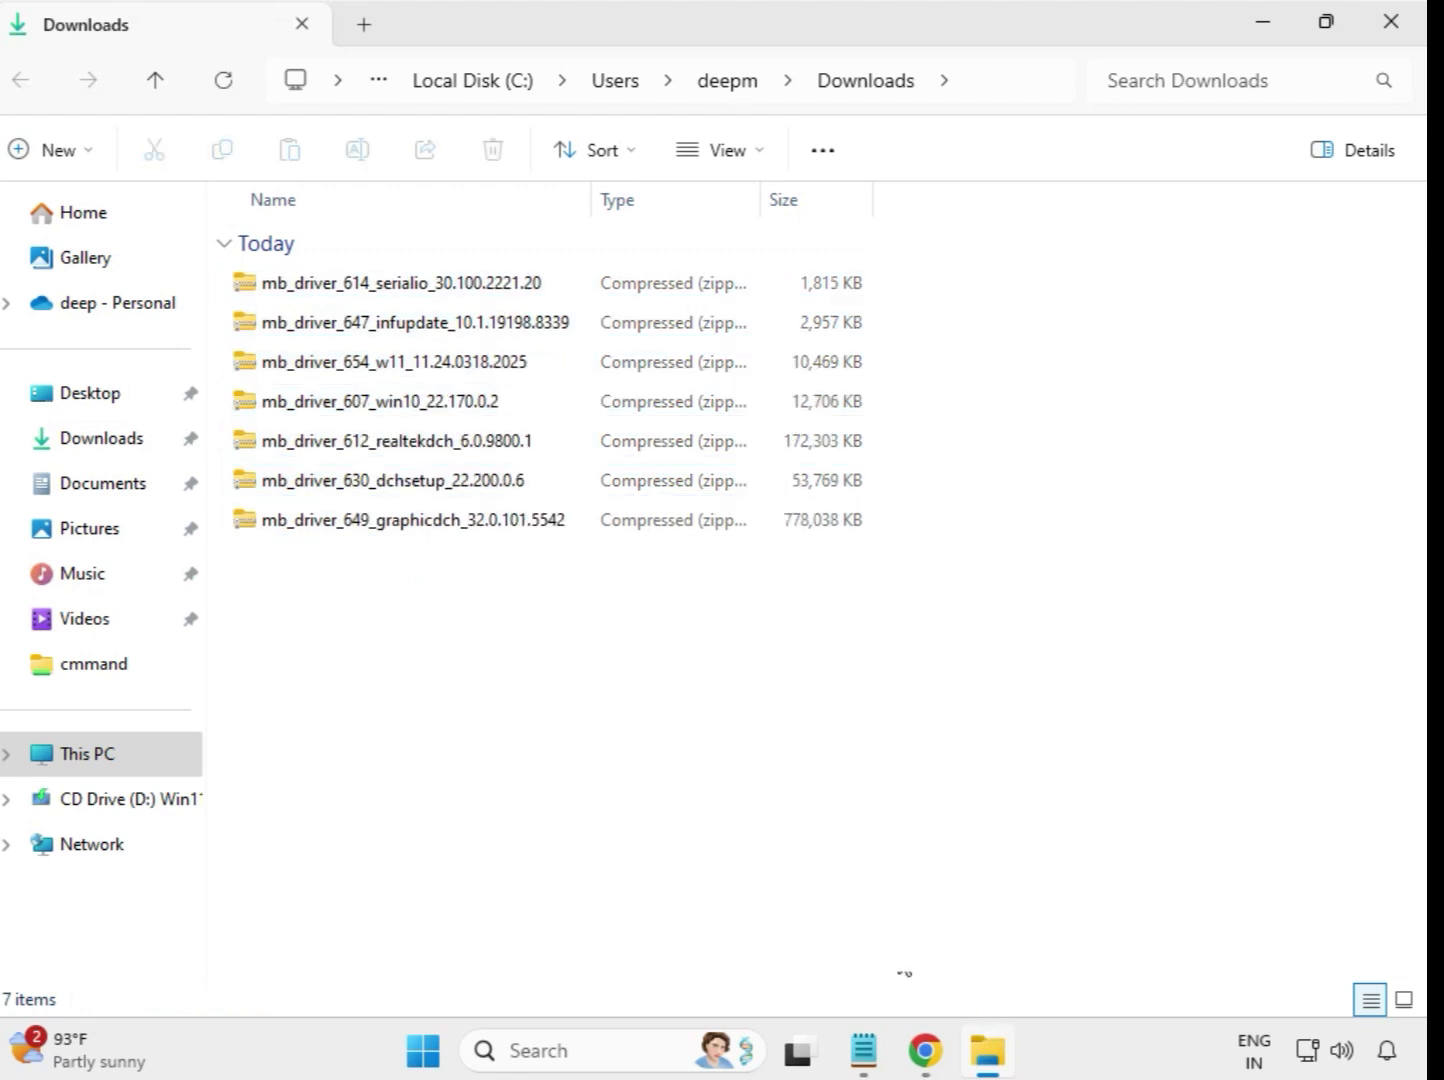
- Extract the mb_driver_614_serialio_30.100.2221.20 archive into its own folder in Downloads and close the extracted files' window
left_click(372, 297)
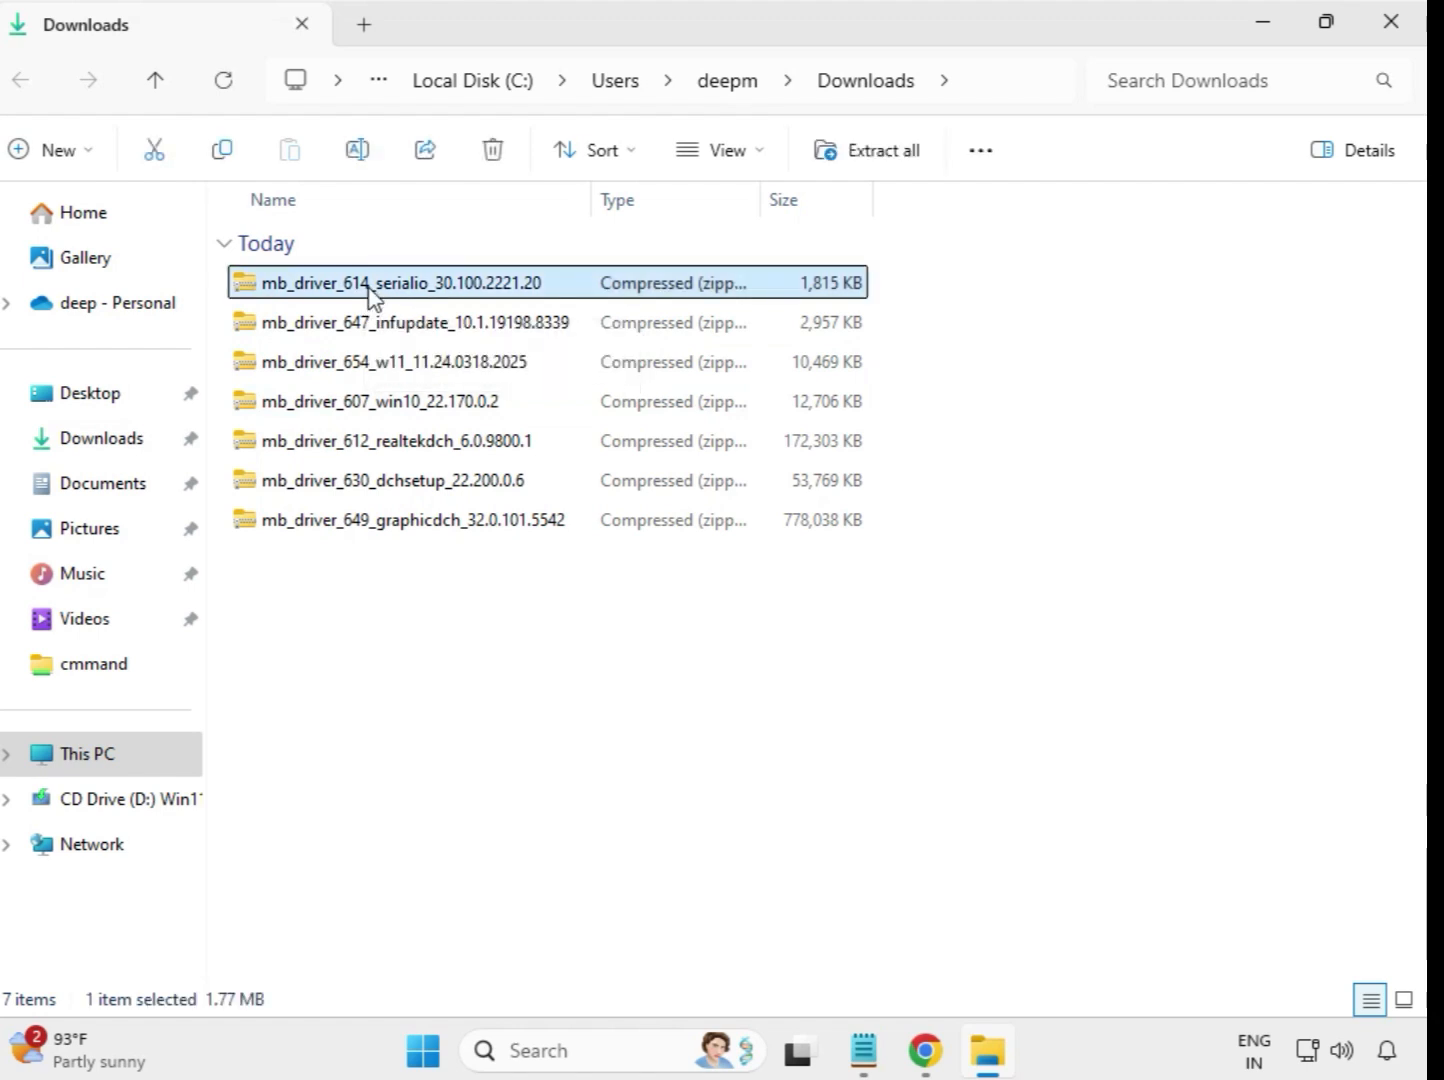
right_click(372, 297)
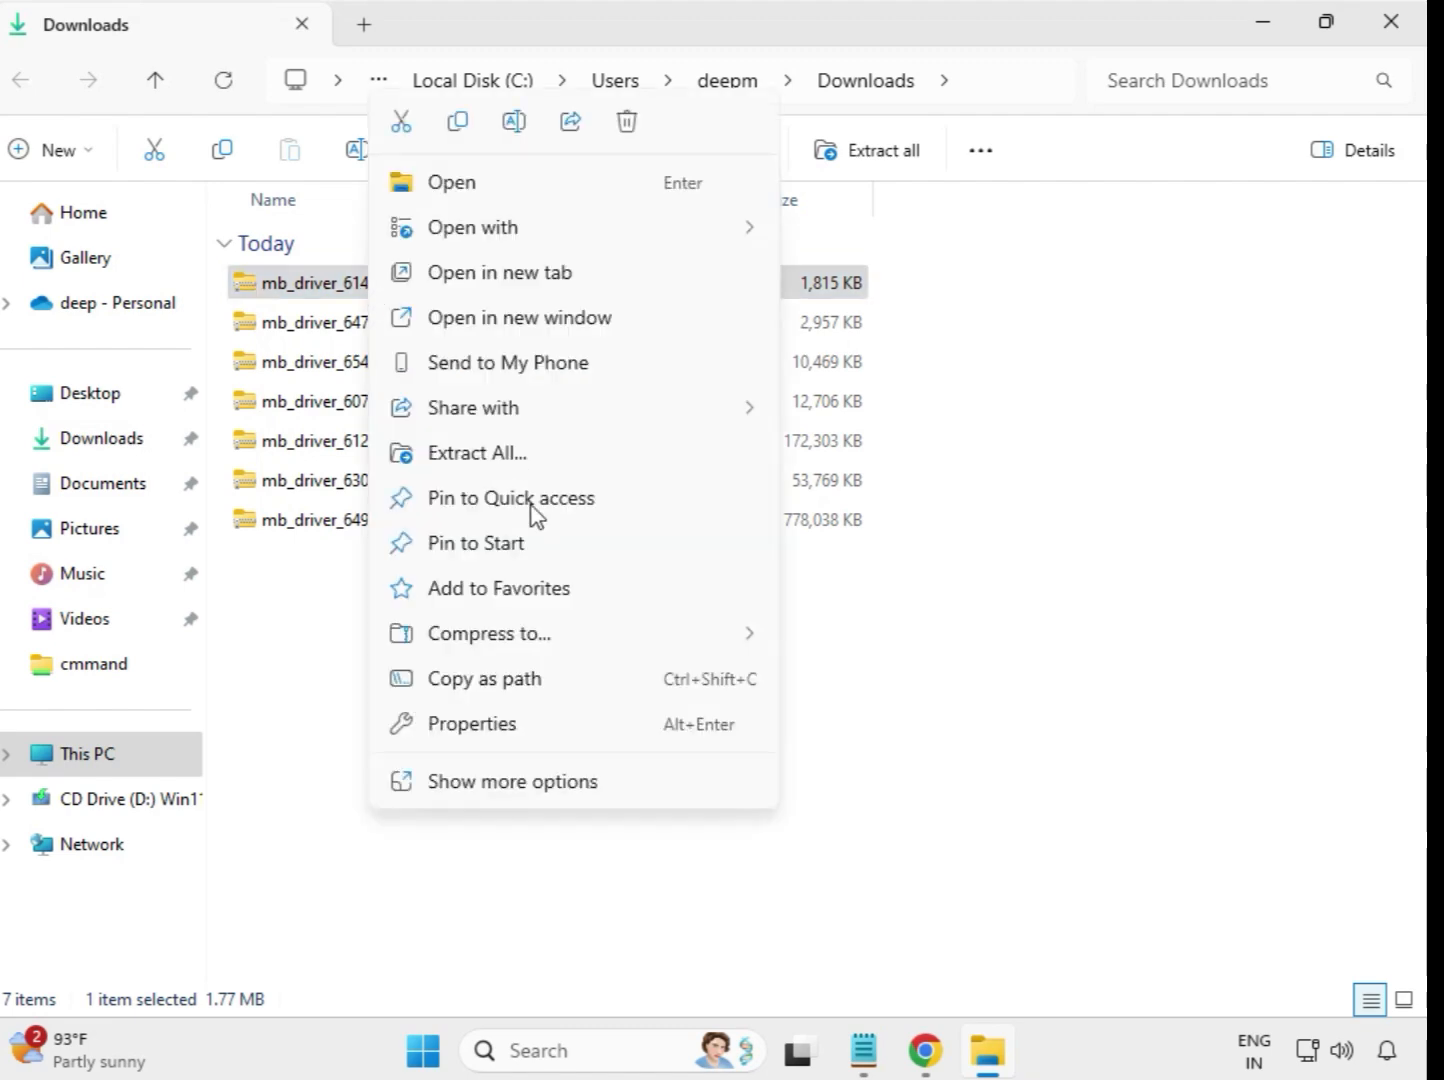
left_click(488, 459)
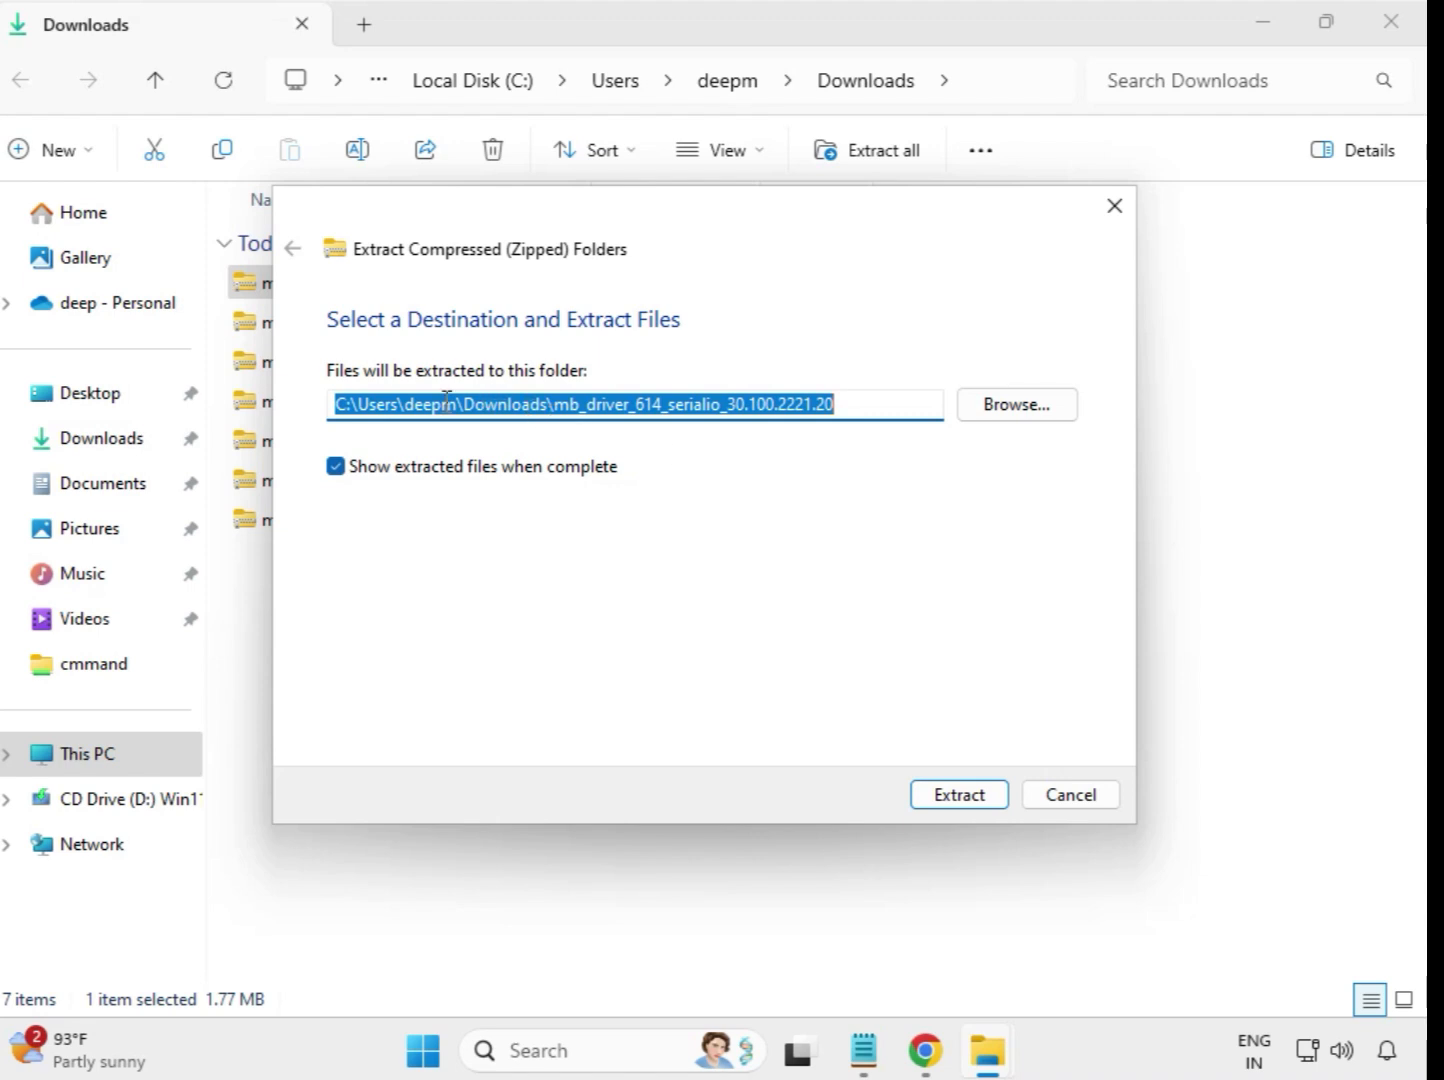
left_click(973, 795)
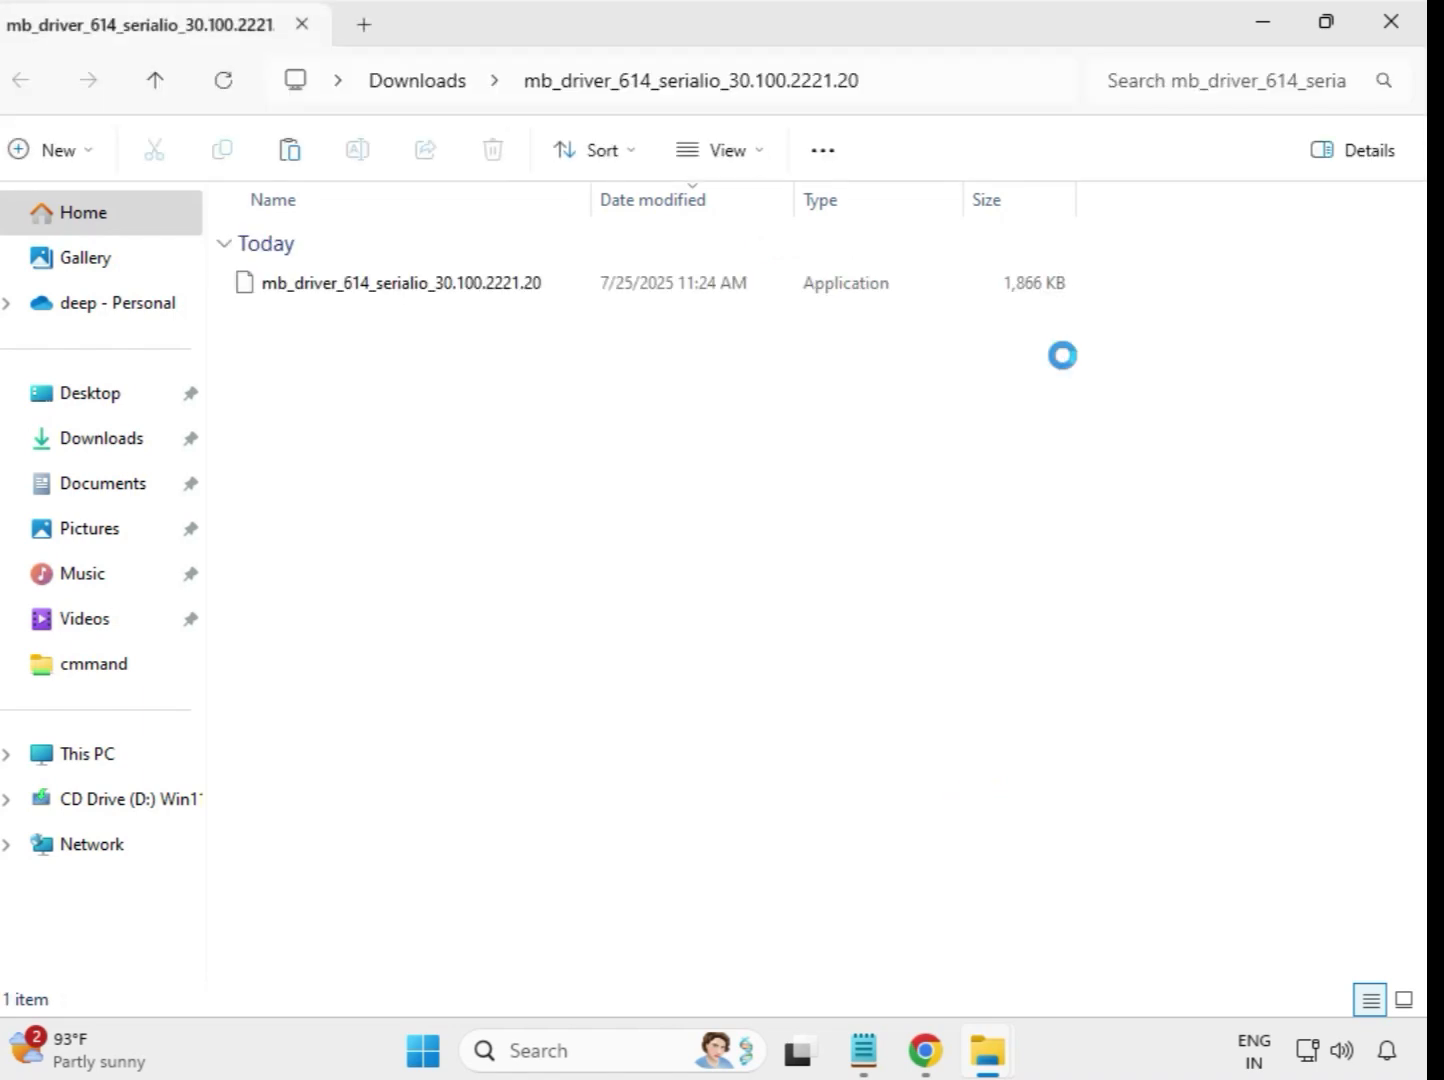
left_click(1395, 32)
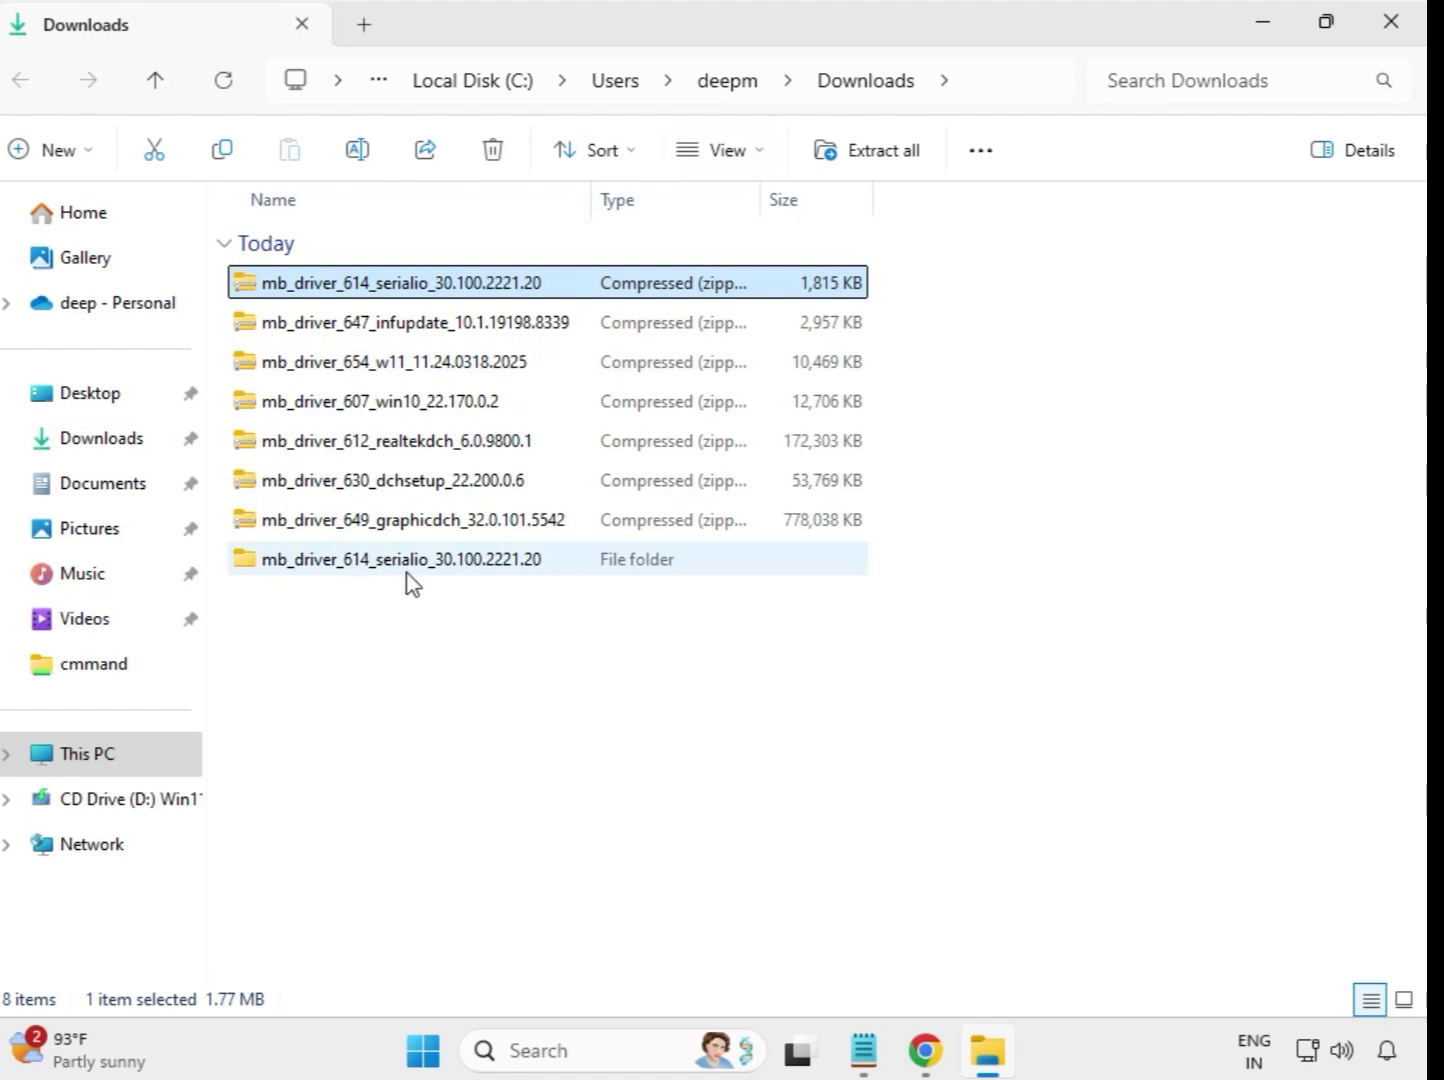
left_click(380, 576)
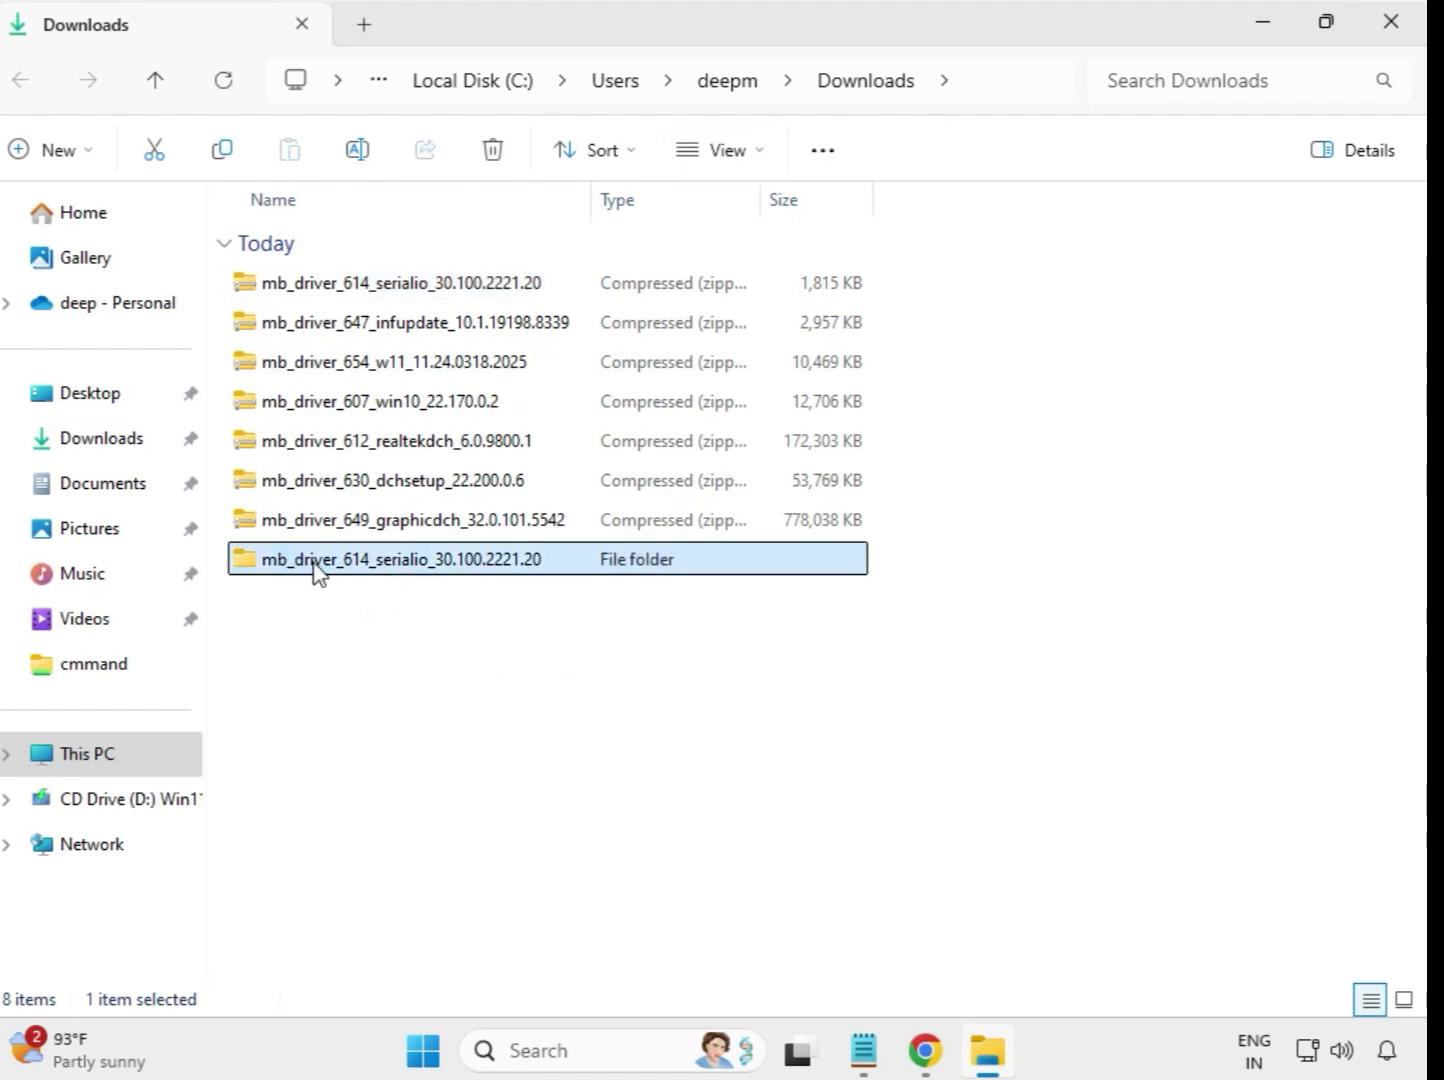
- Extract the mb_driver_647_infupdate_10.1.19198.8339 archive into its own folder in Downloads and close the extracted files' window
left_click(378, 327)
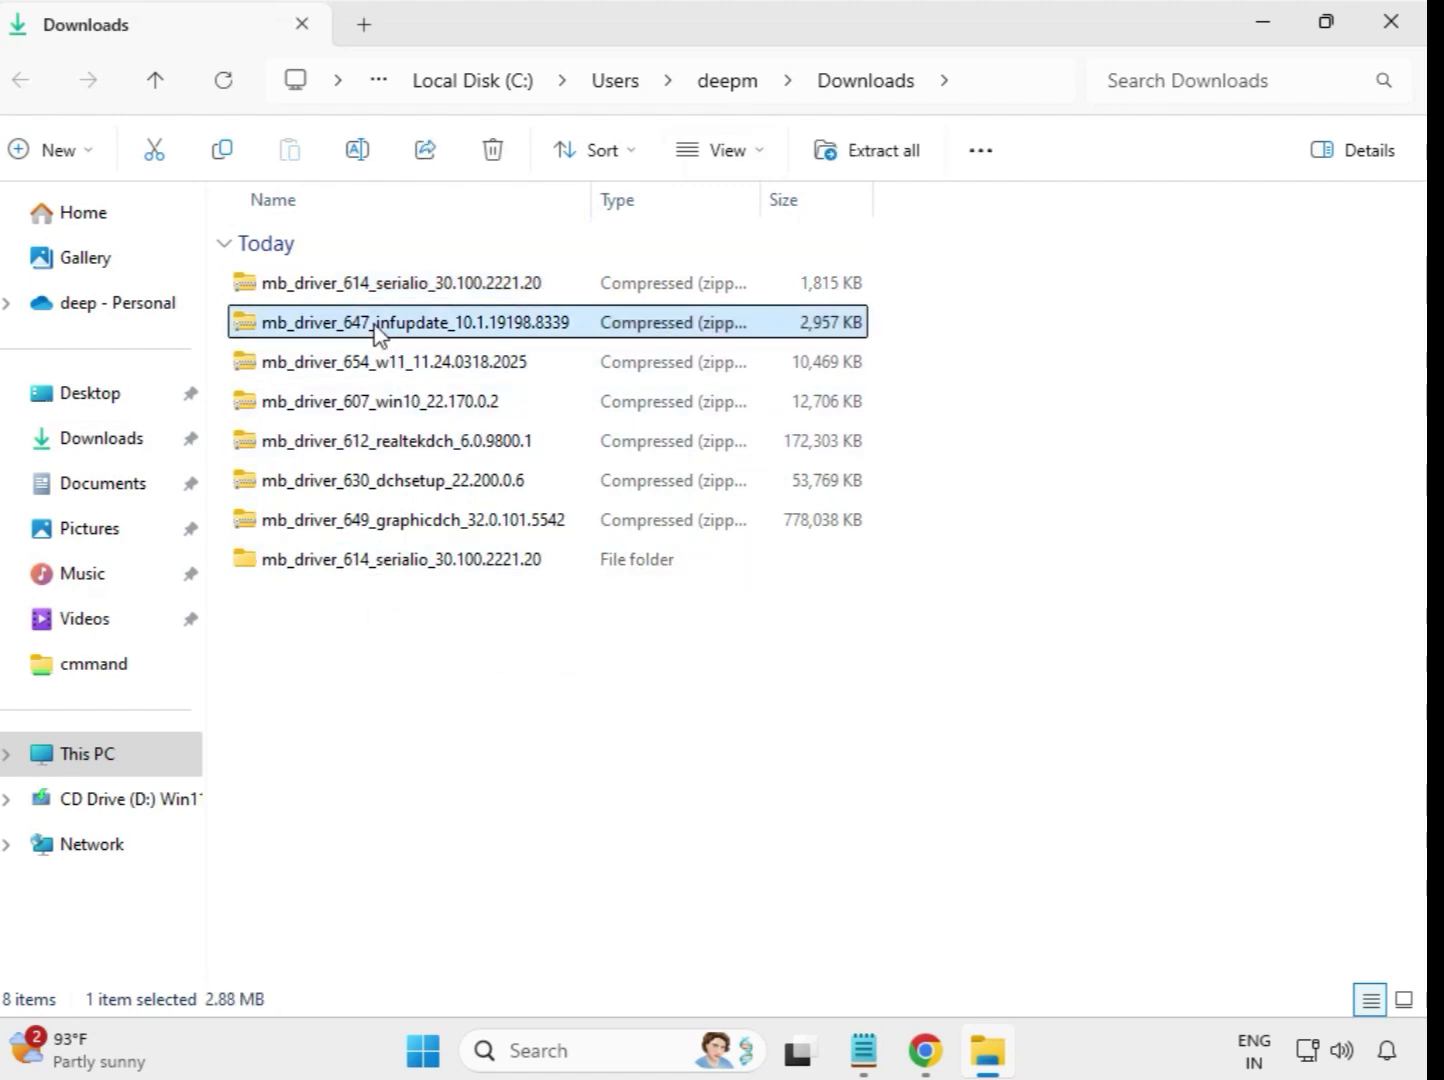
right_click(378, 331)
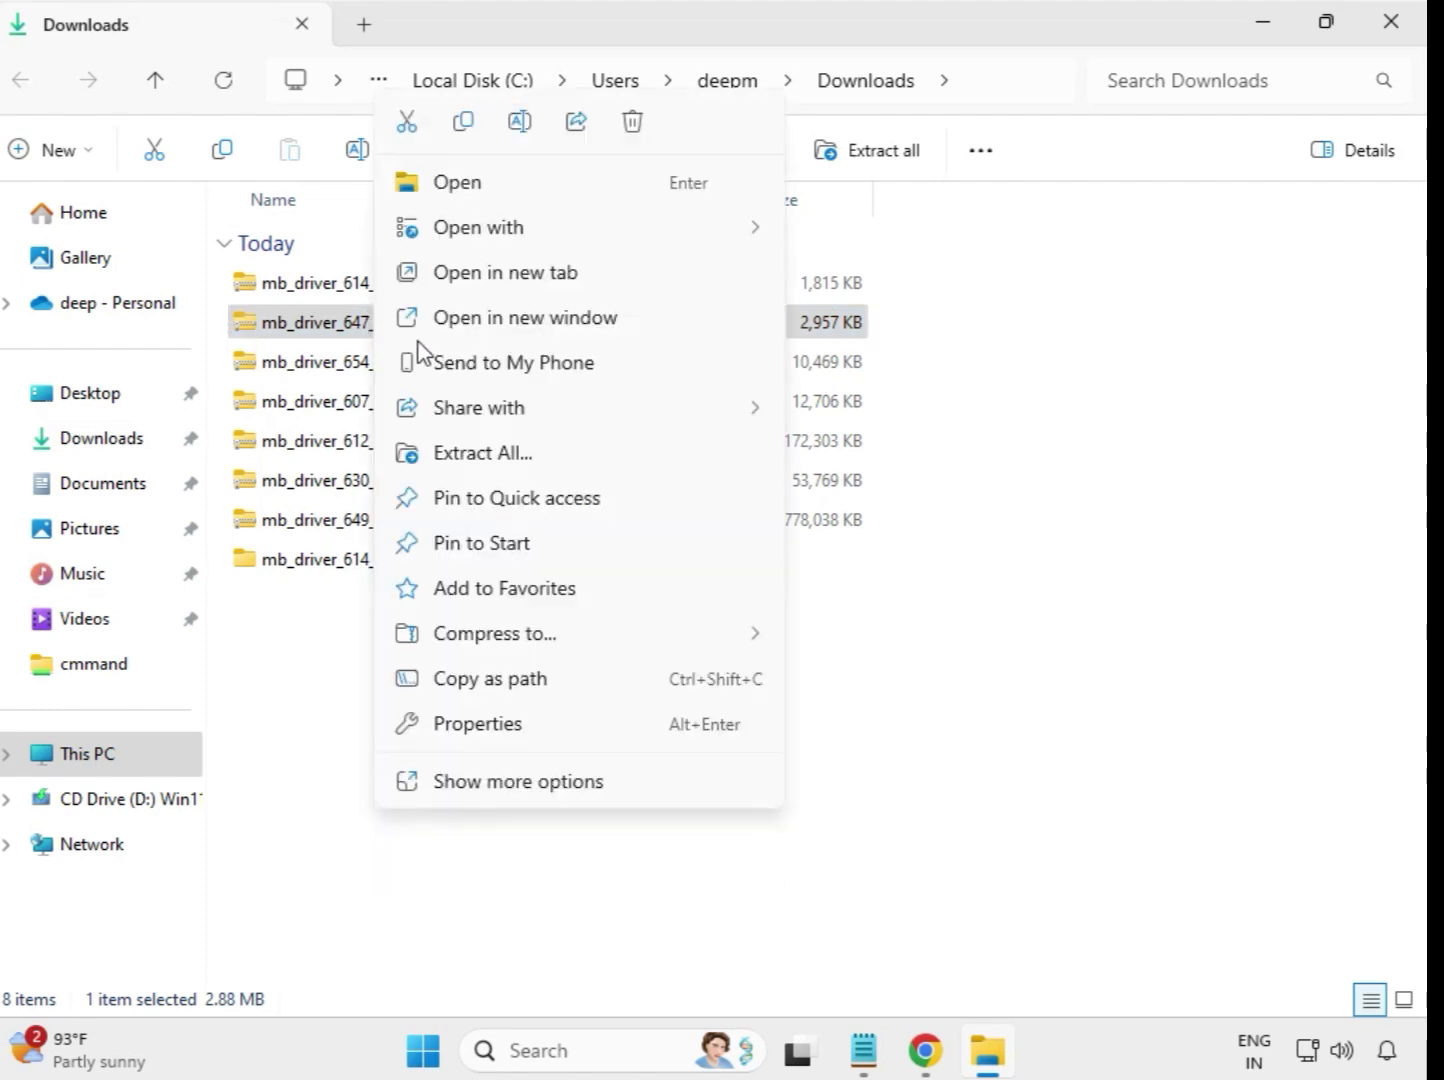
left_click(488, 463)
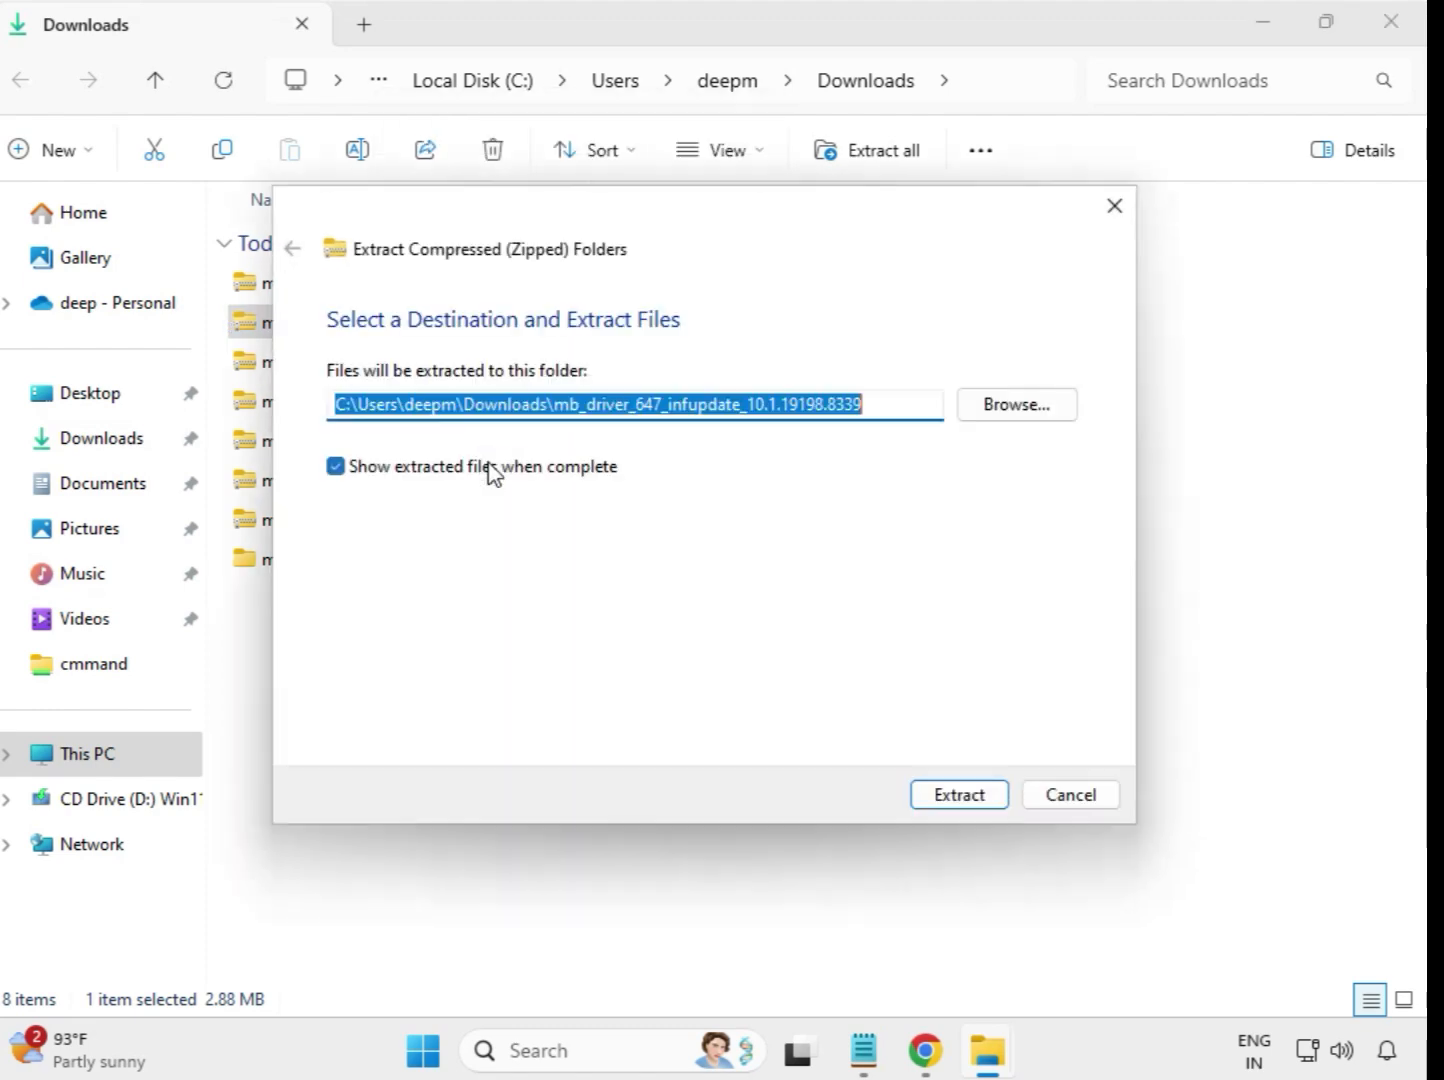
left_click(945, 804)
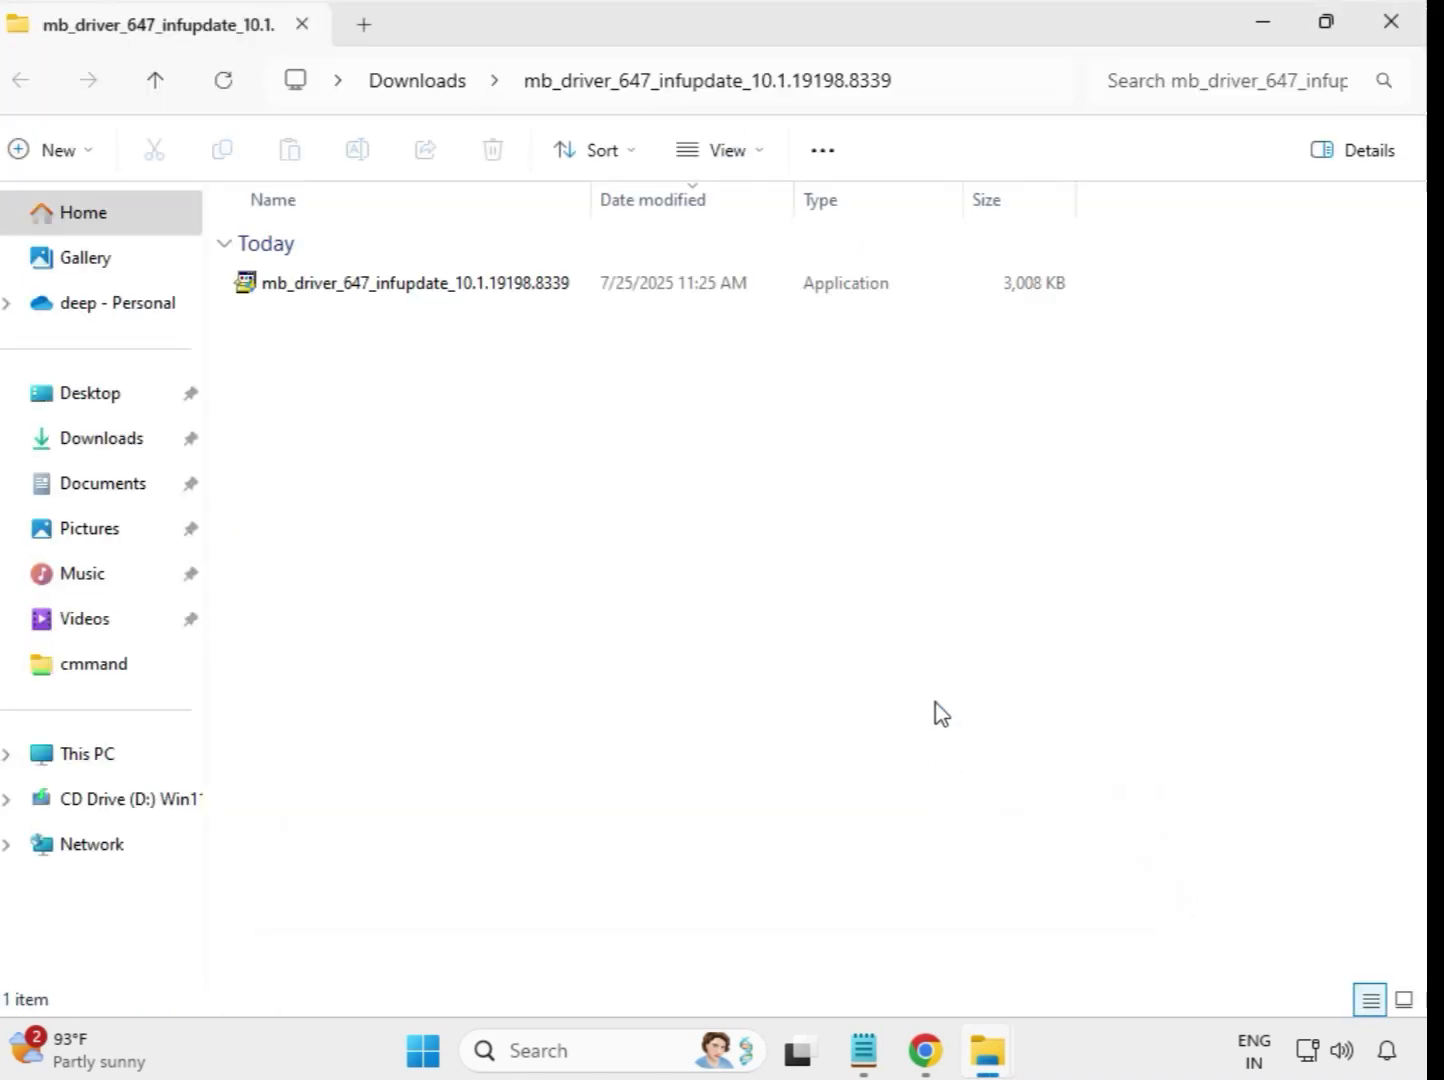
left_click(1389, 28)
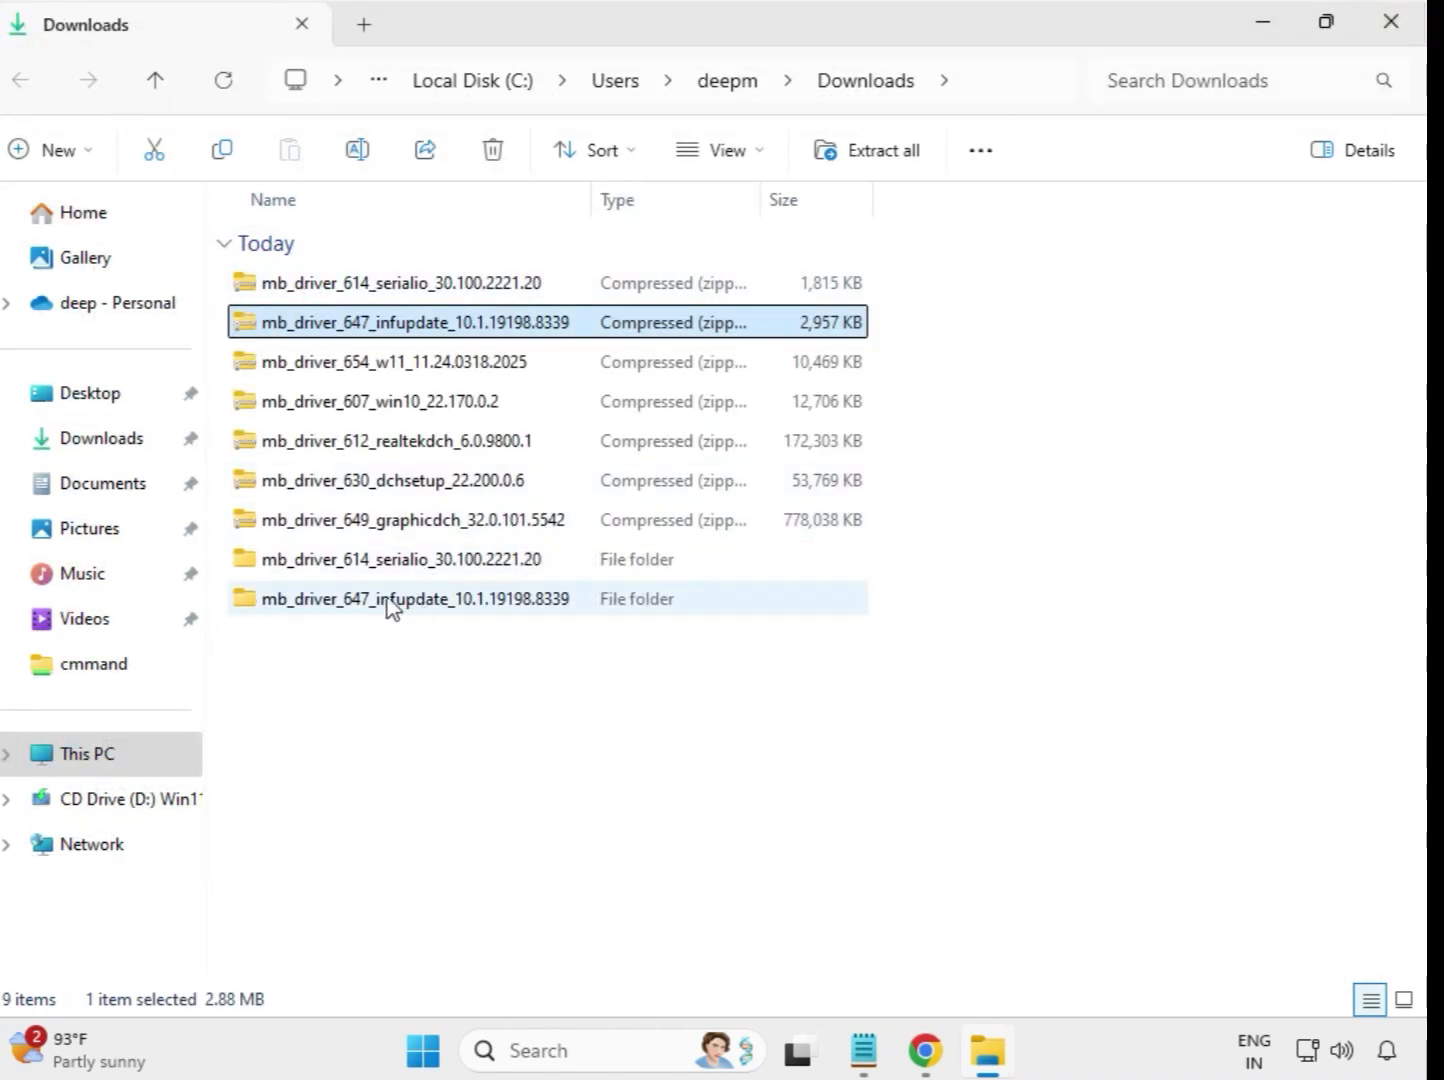
- Extract the mb_driver_654_w11_11.24.0318.2025 archive into its own folder in Downloads and close the extracted files' window
left_click(368, 370)
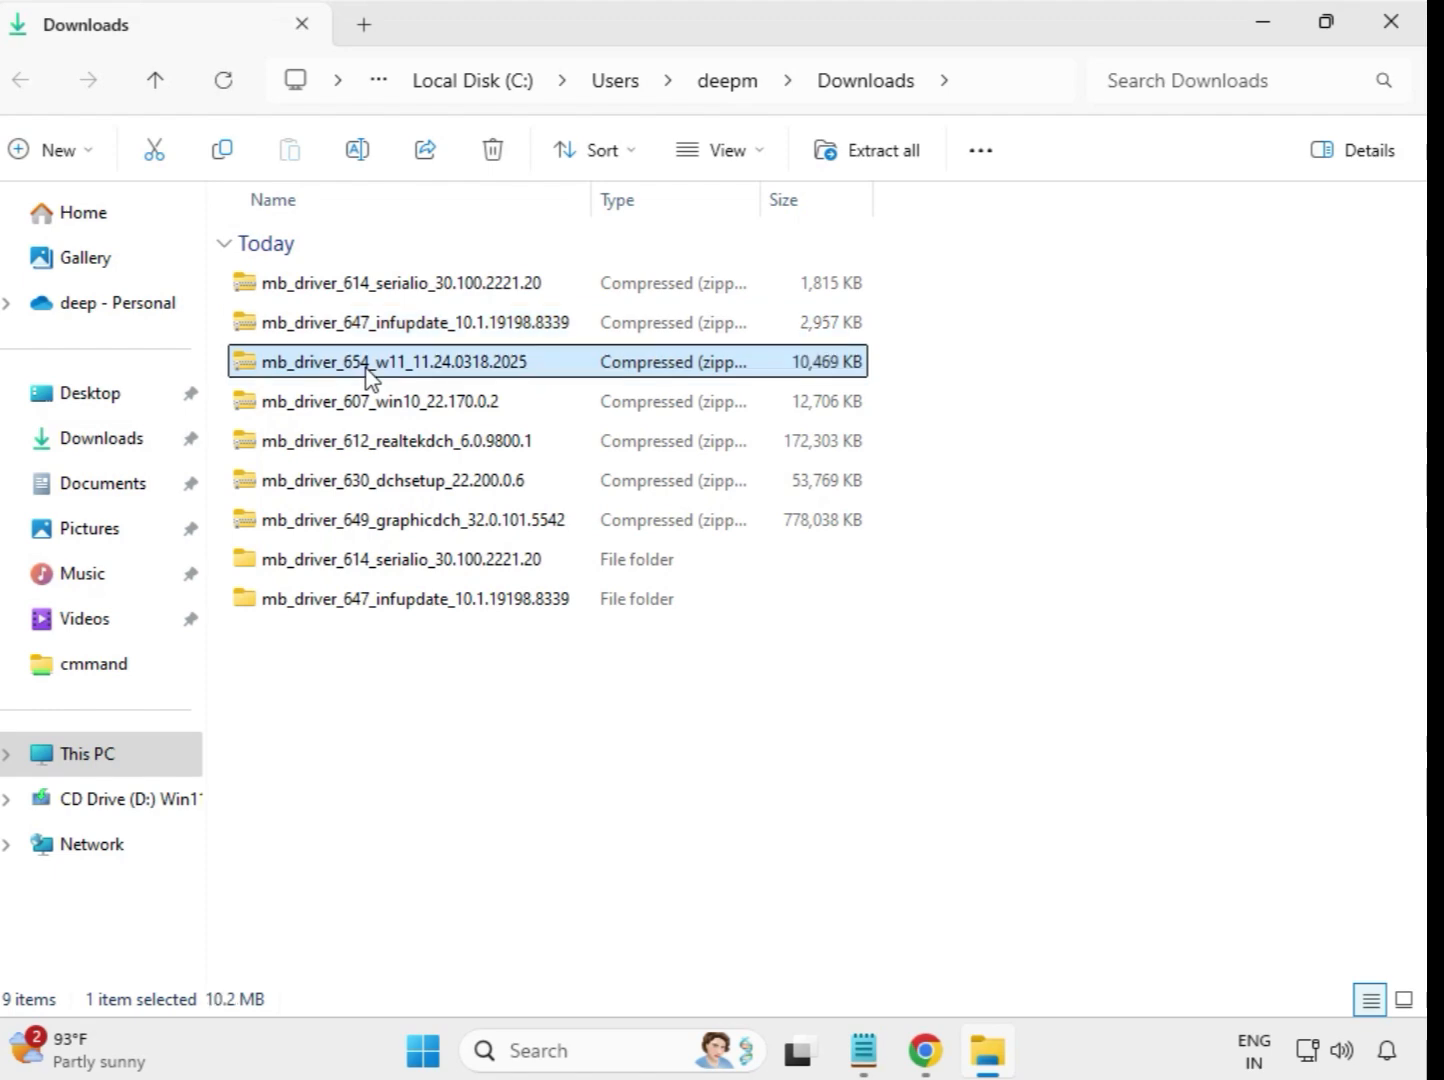
right_click(368, 370)
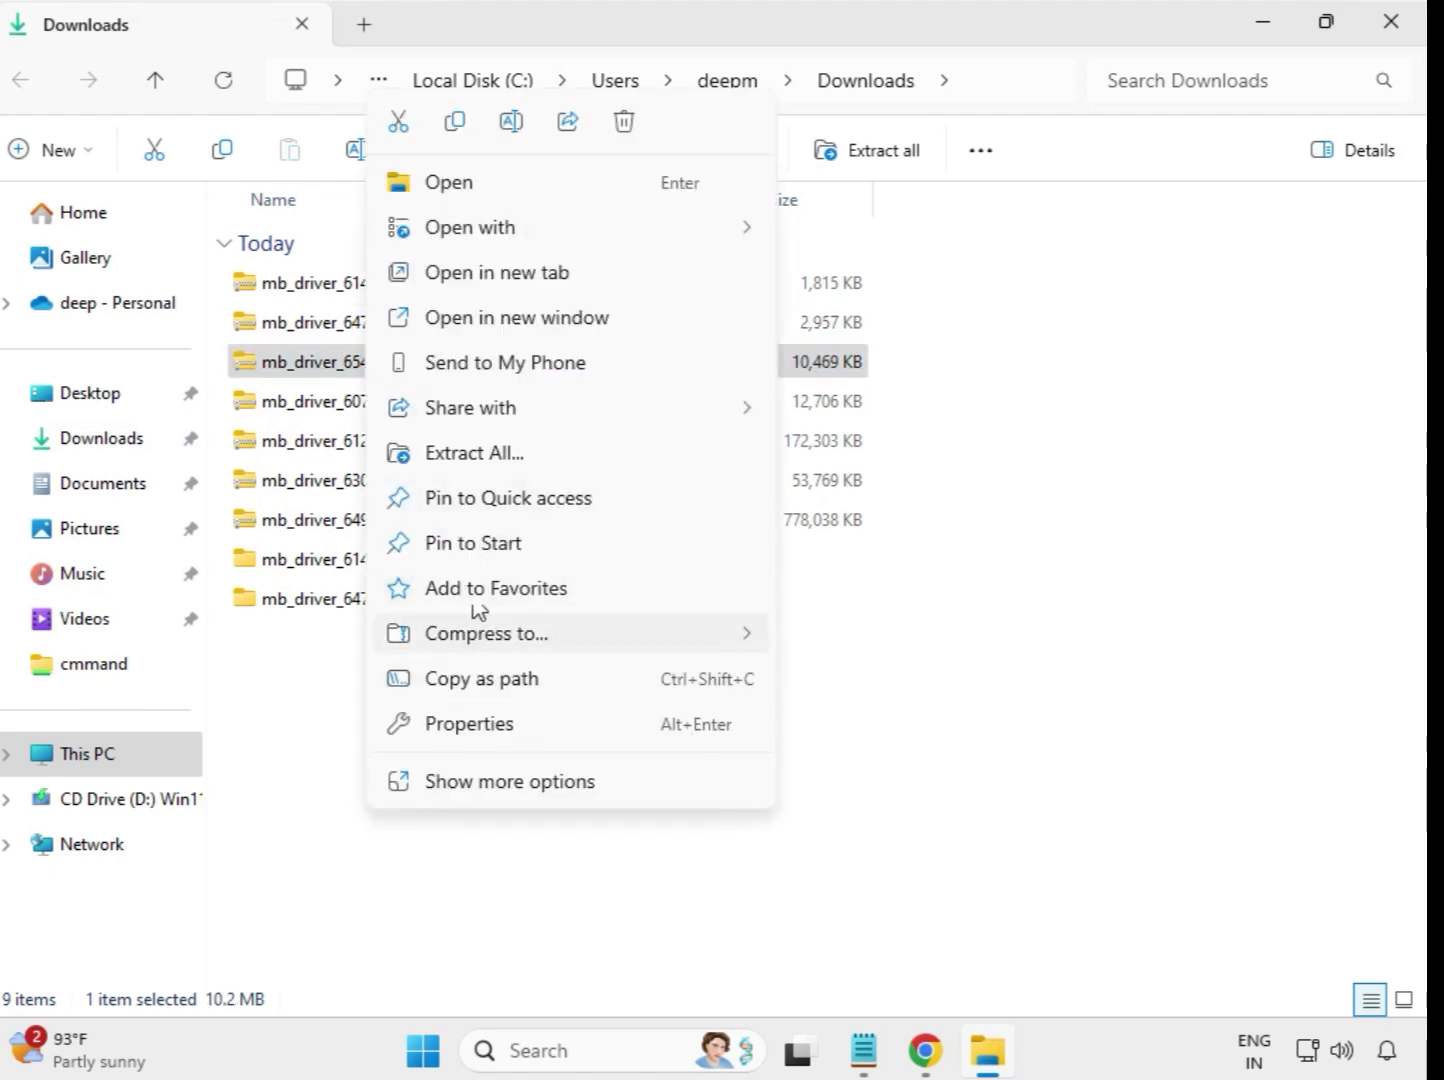
left_click(494, 456)
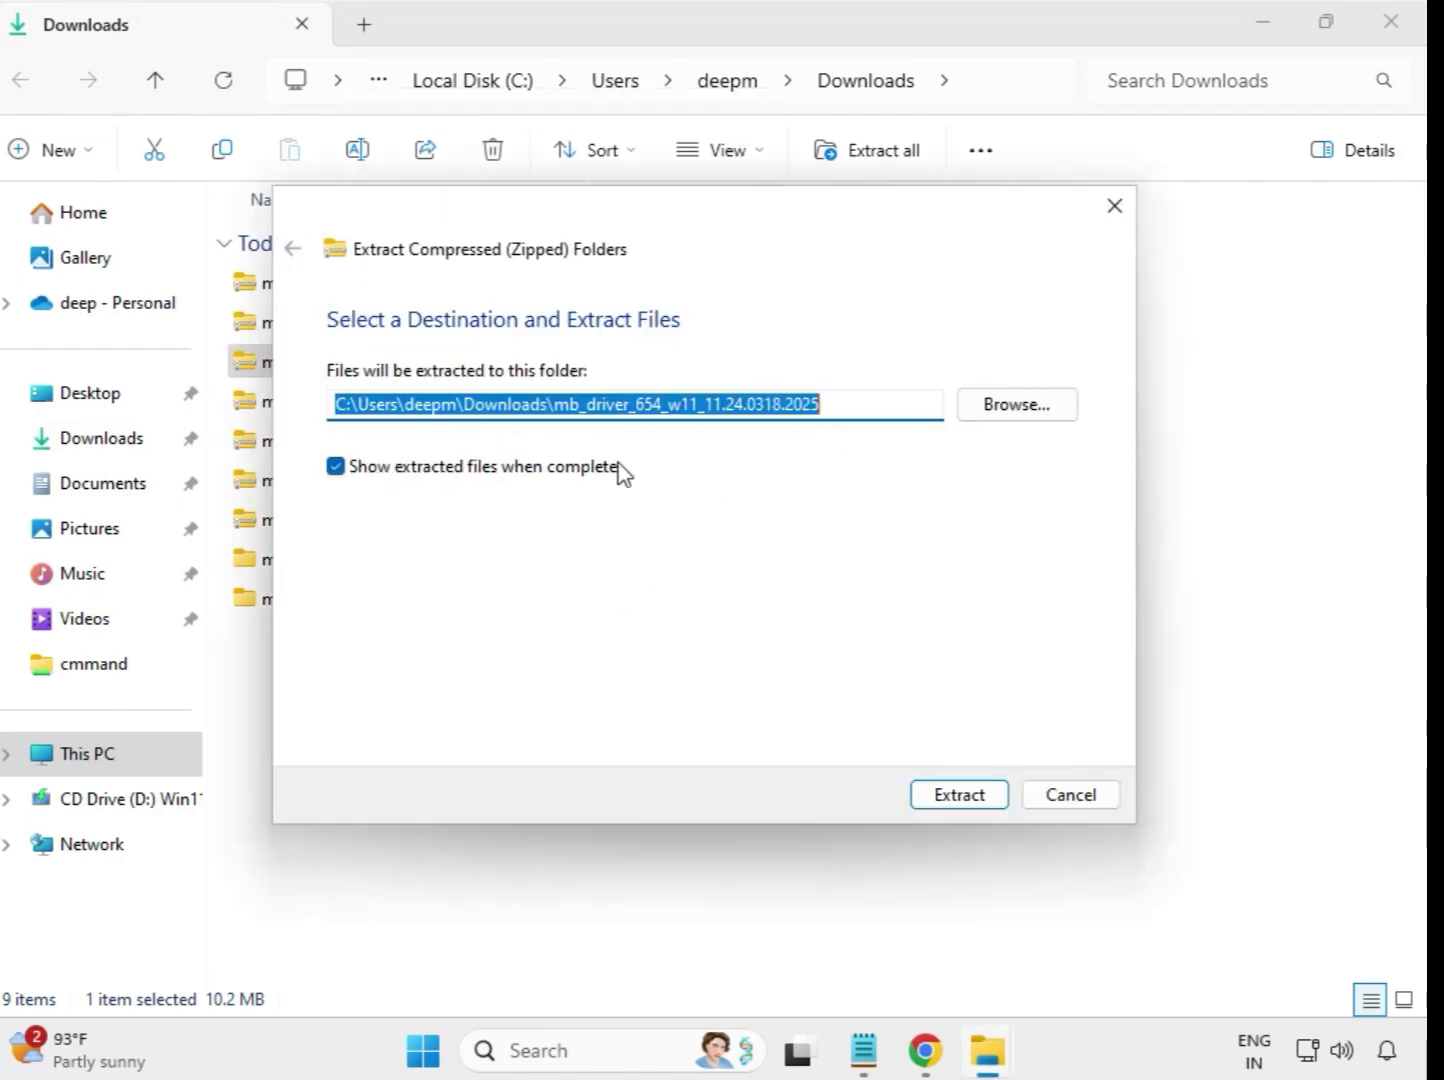
left_click(940, 797)
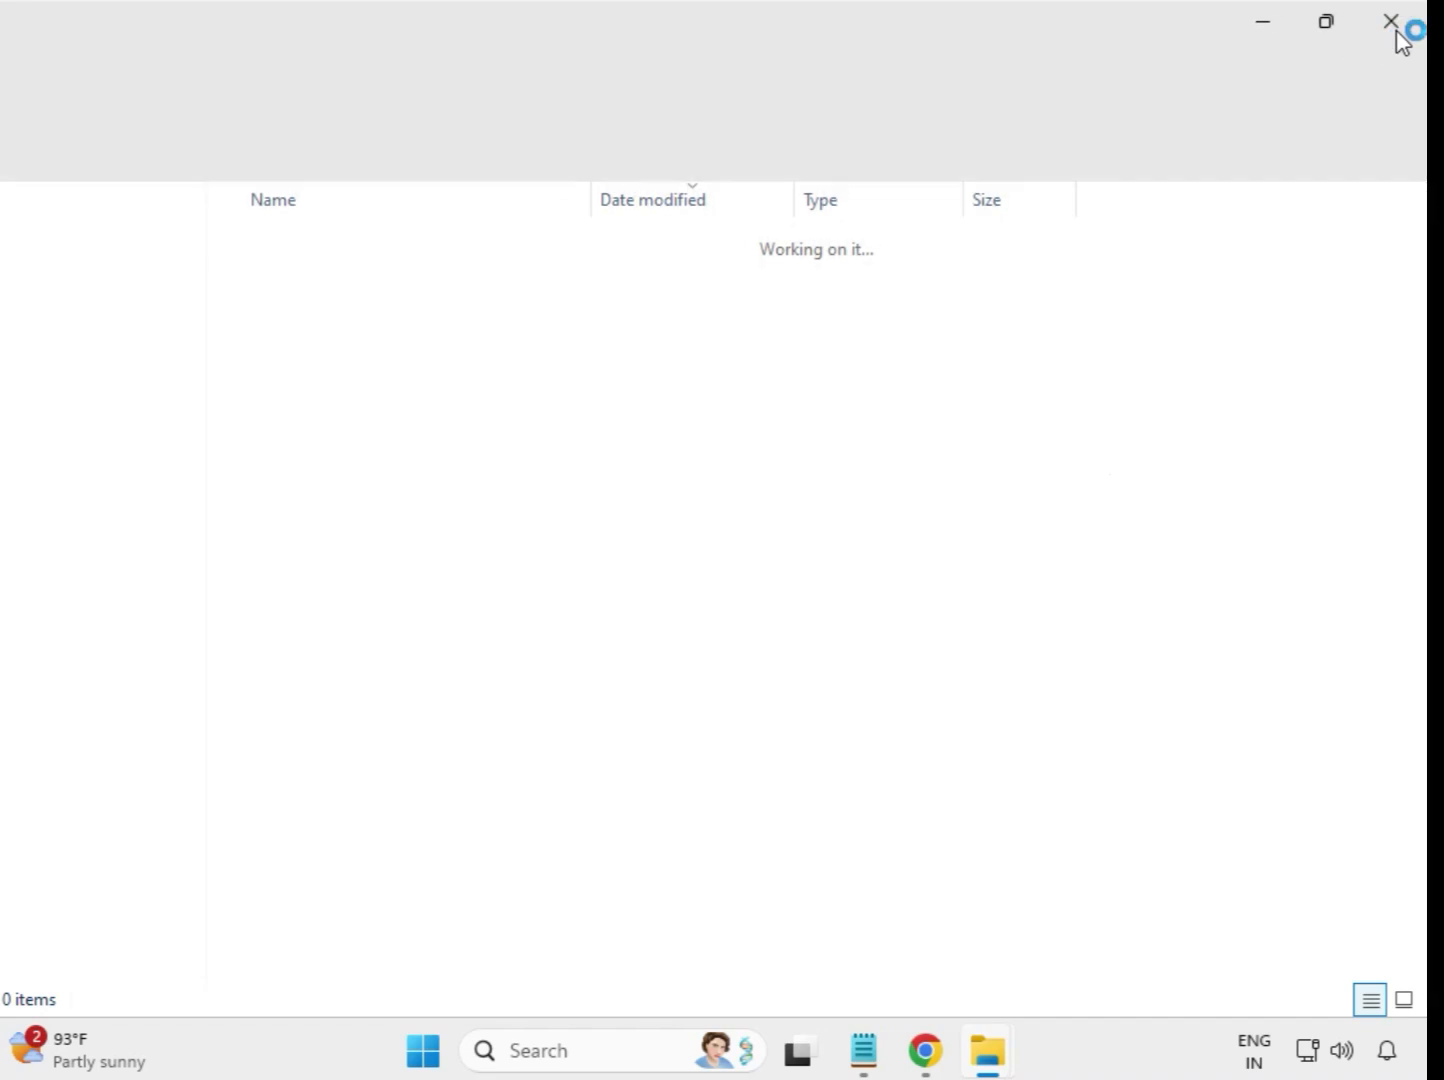
left_click(1397, 39)
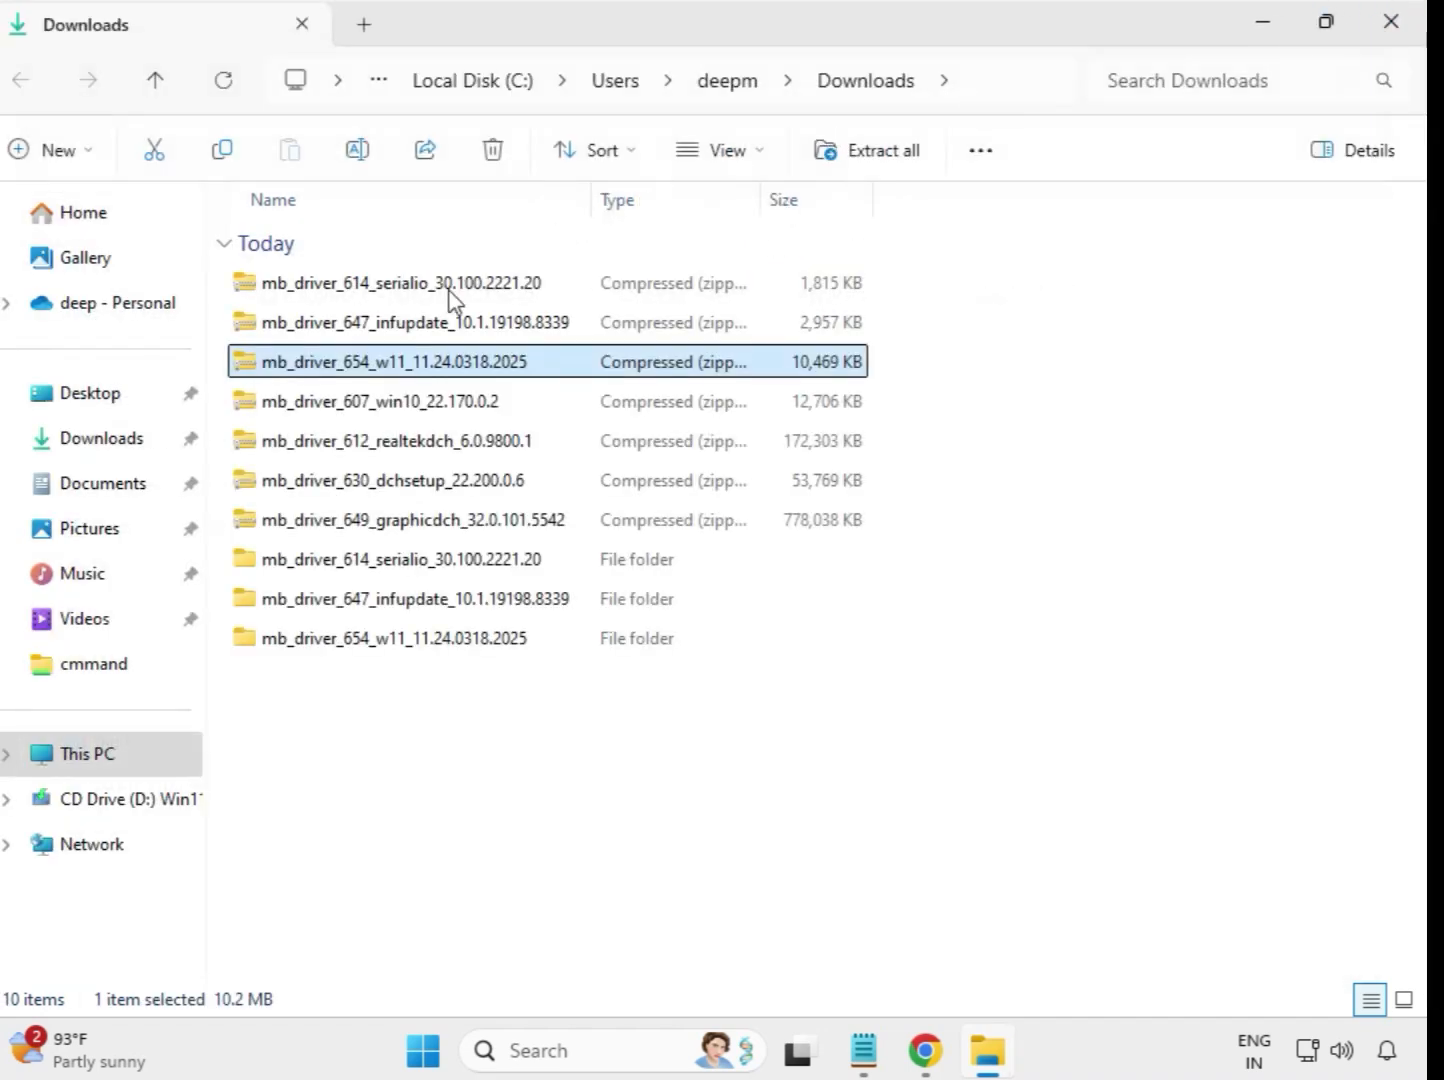
- Extract the mb_driver_607_win10_22.170.0.2 archive into its own folder in Downloads and close the extracted files' window
left_click(328, 405)
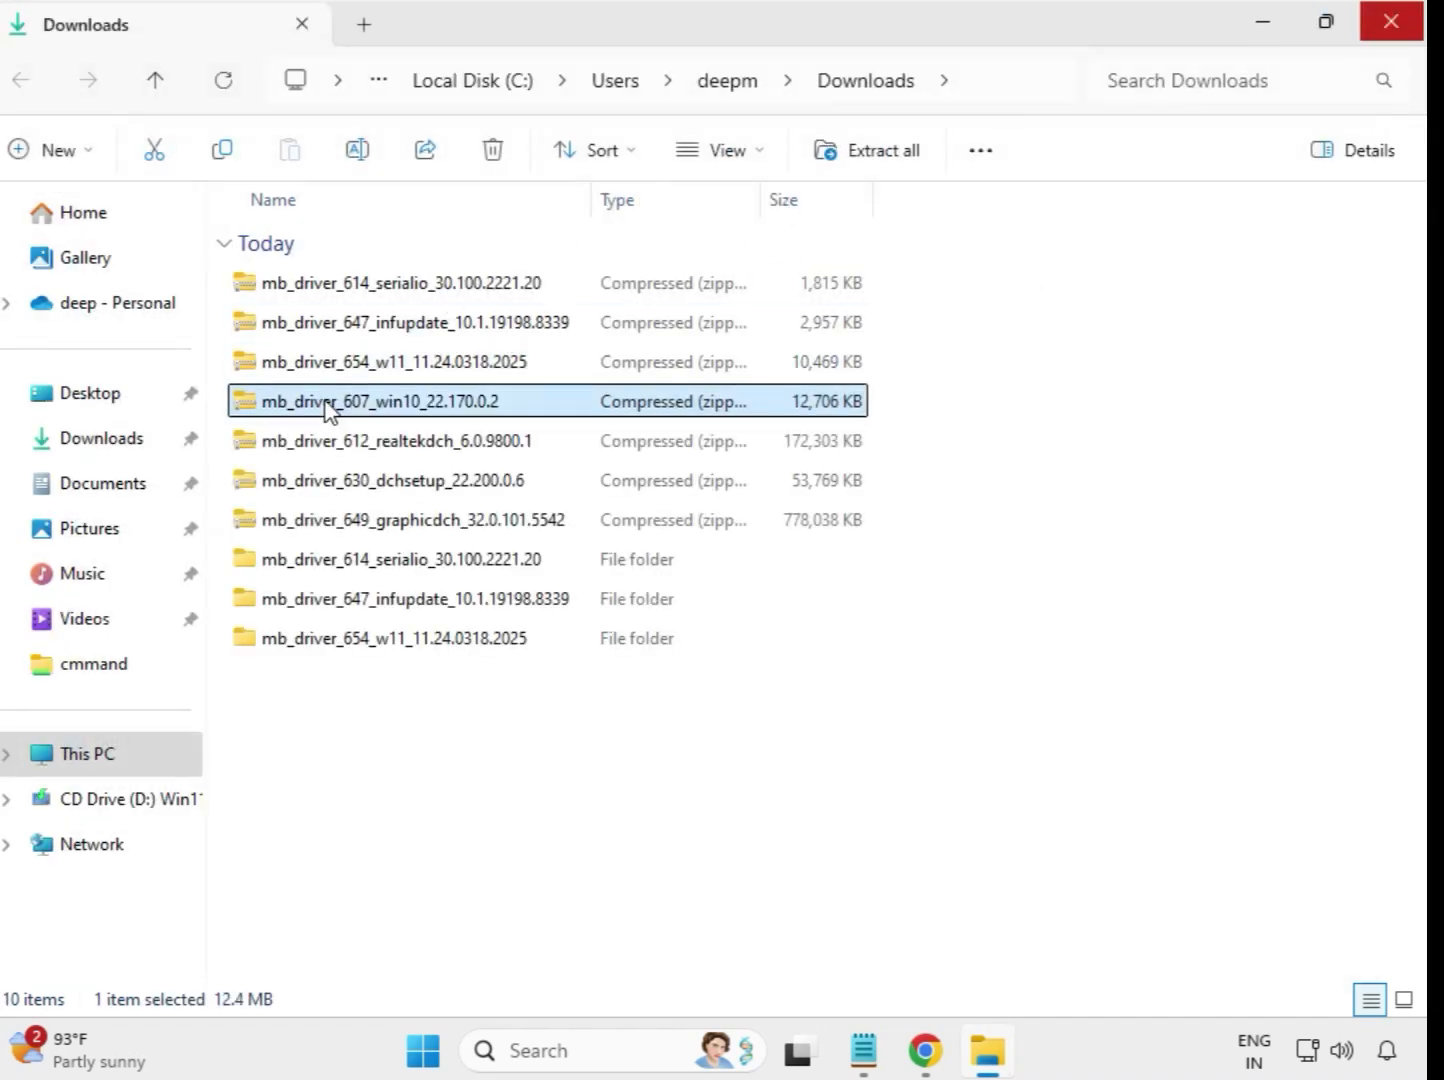
right_click(329, 405)
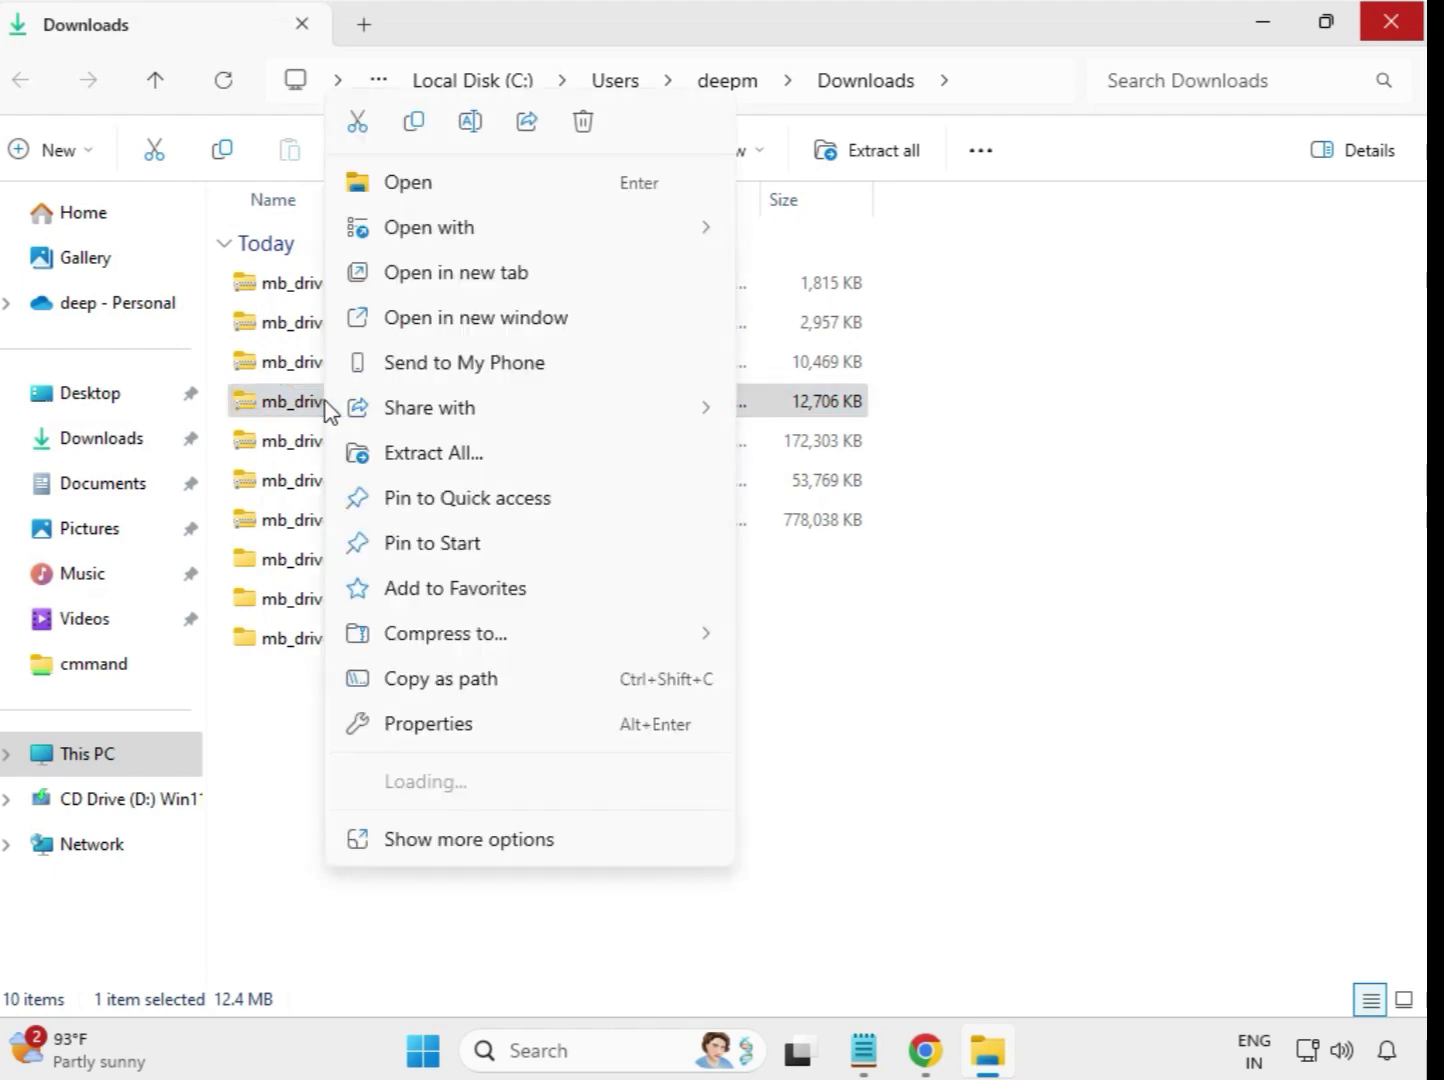
left_click(442, 455)
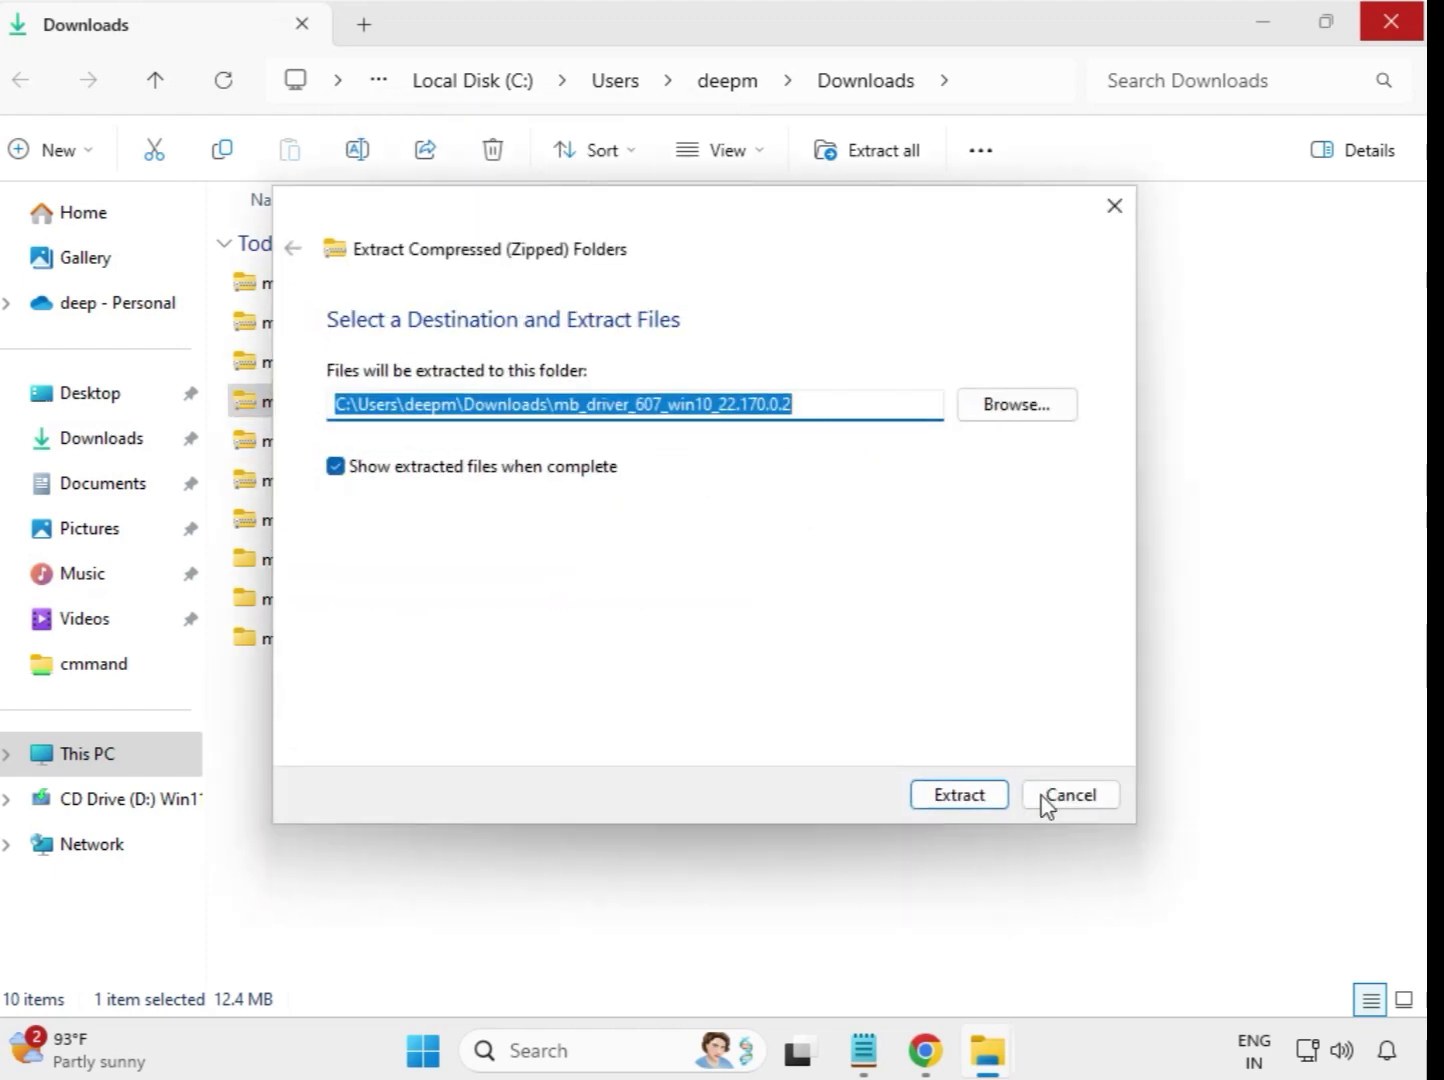
left_click(965, 796)
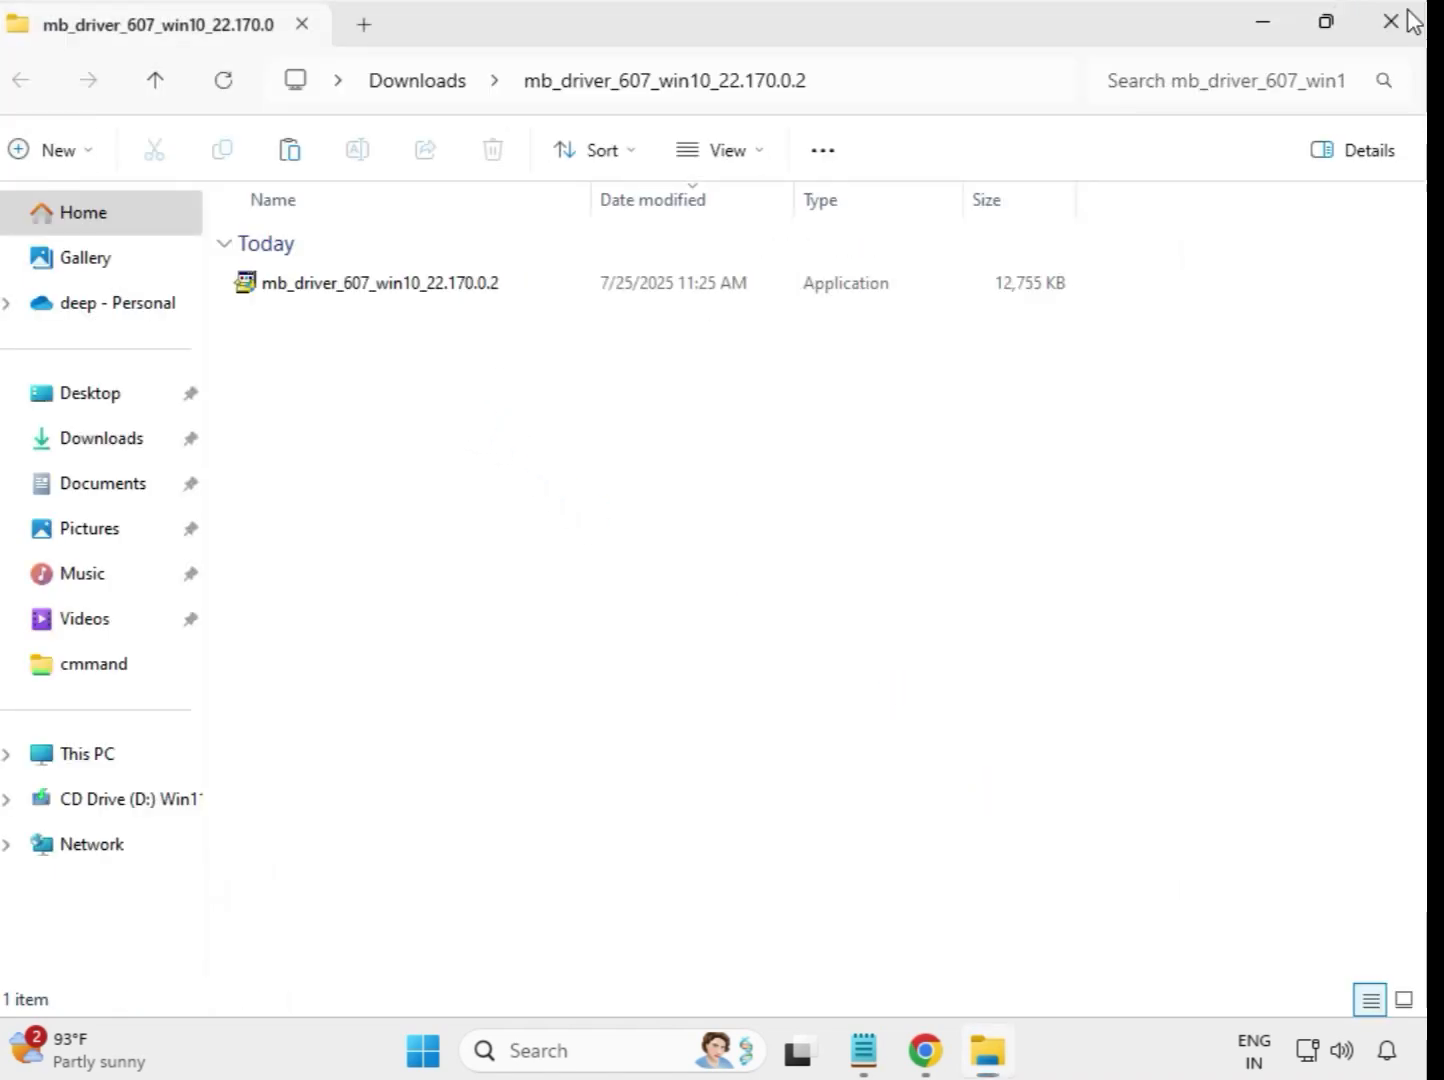
left_click(1408, 18)
- Extract the mb_driver_612_realtekdch_6.0.9800.1 archive into its own folder in Downloads and close the extracted files' window
left_click(411, 450)
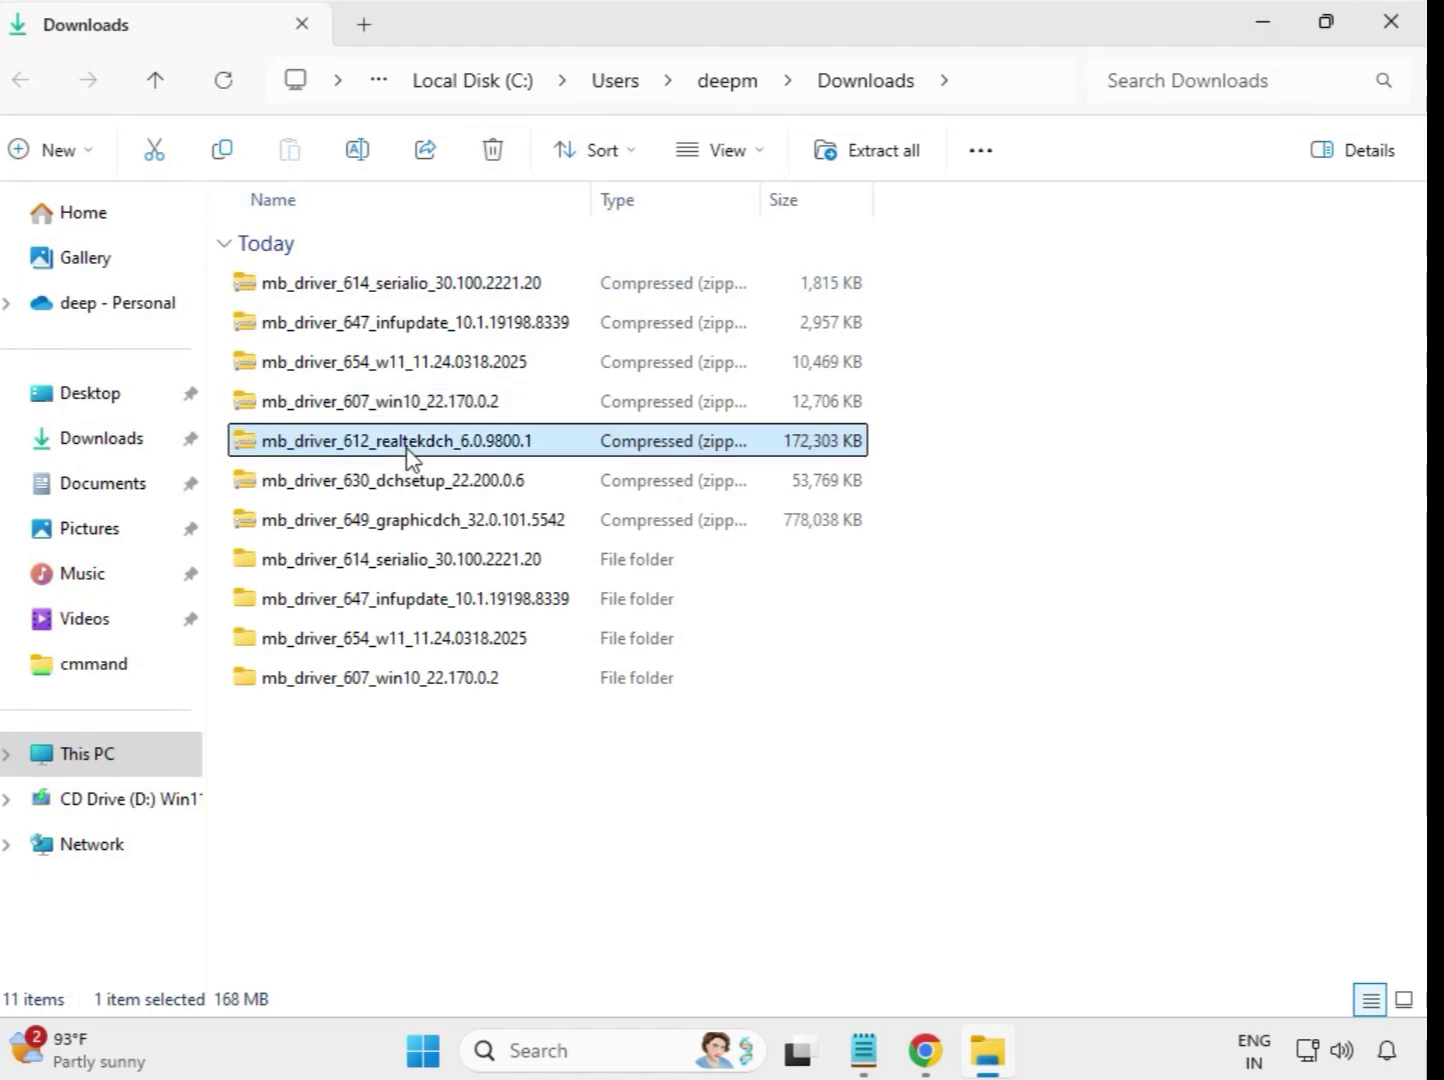
right_click(411, 450)
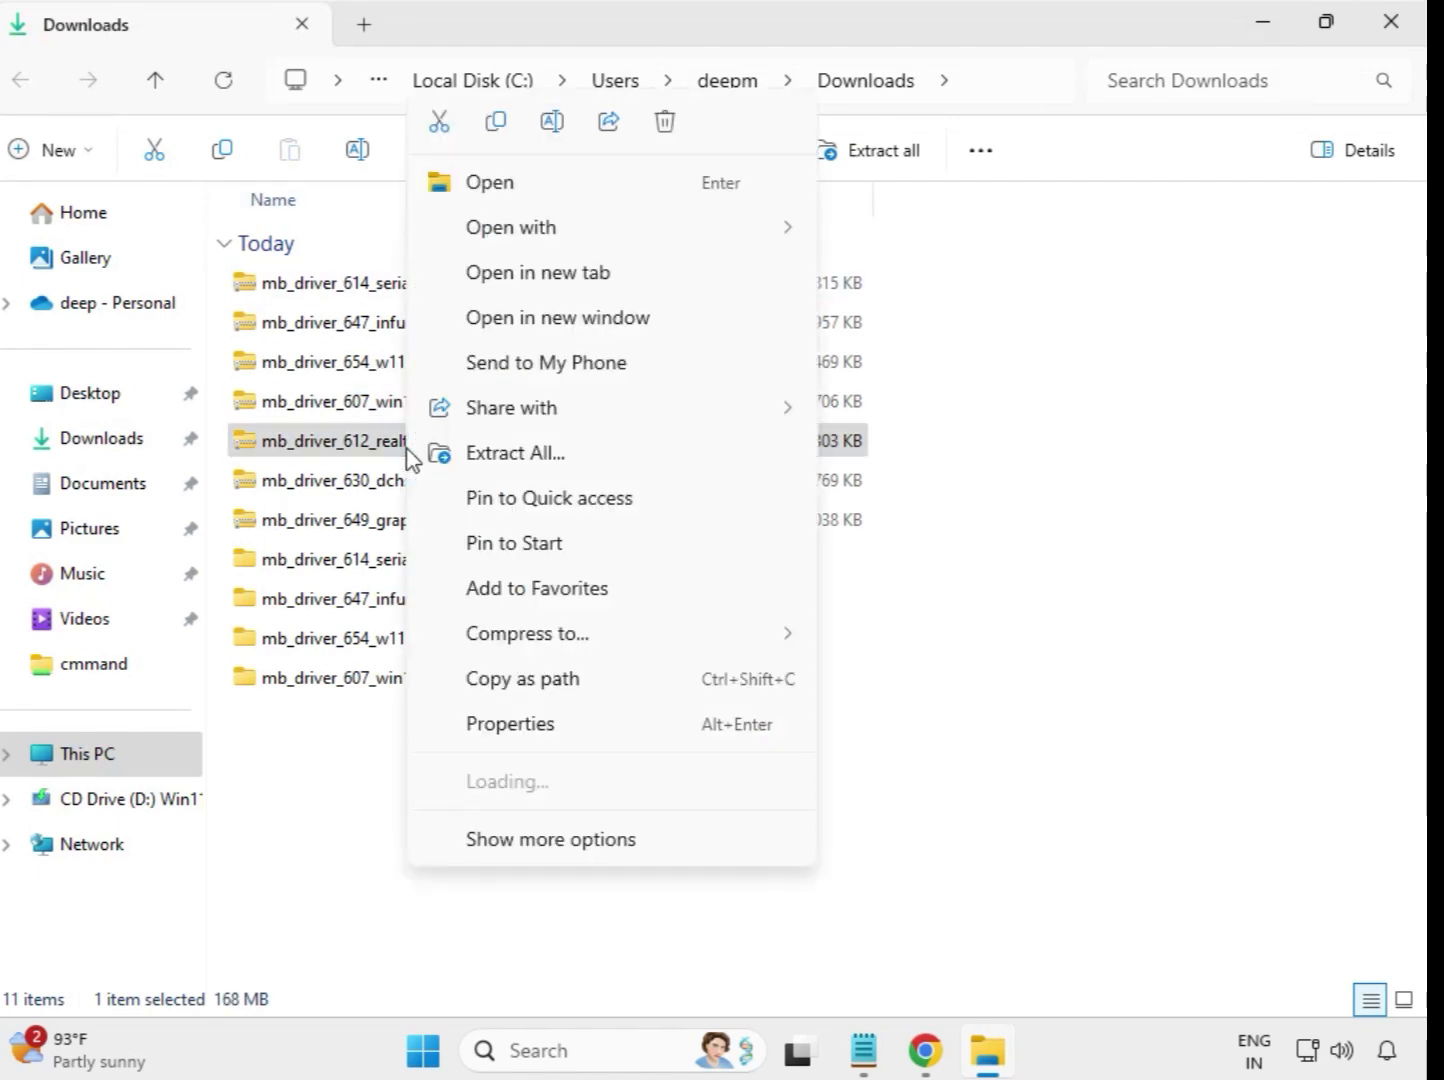
left_click(565, 463)
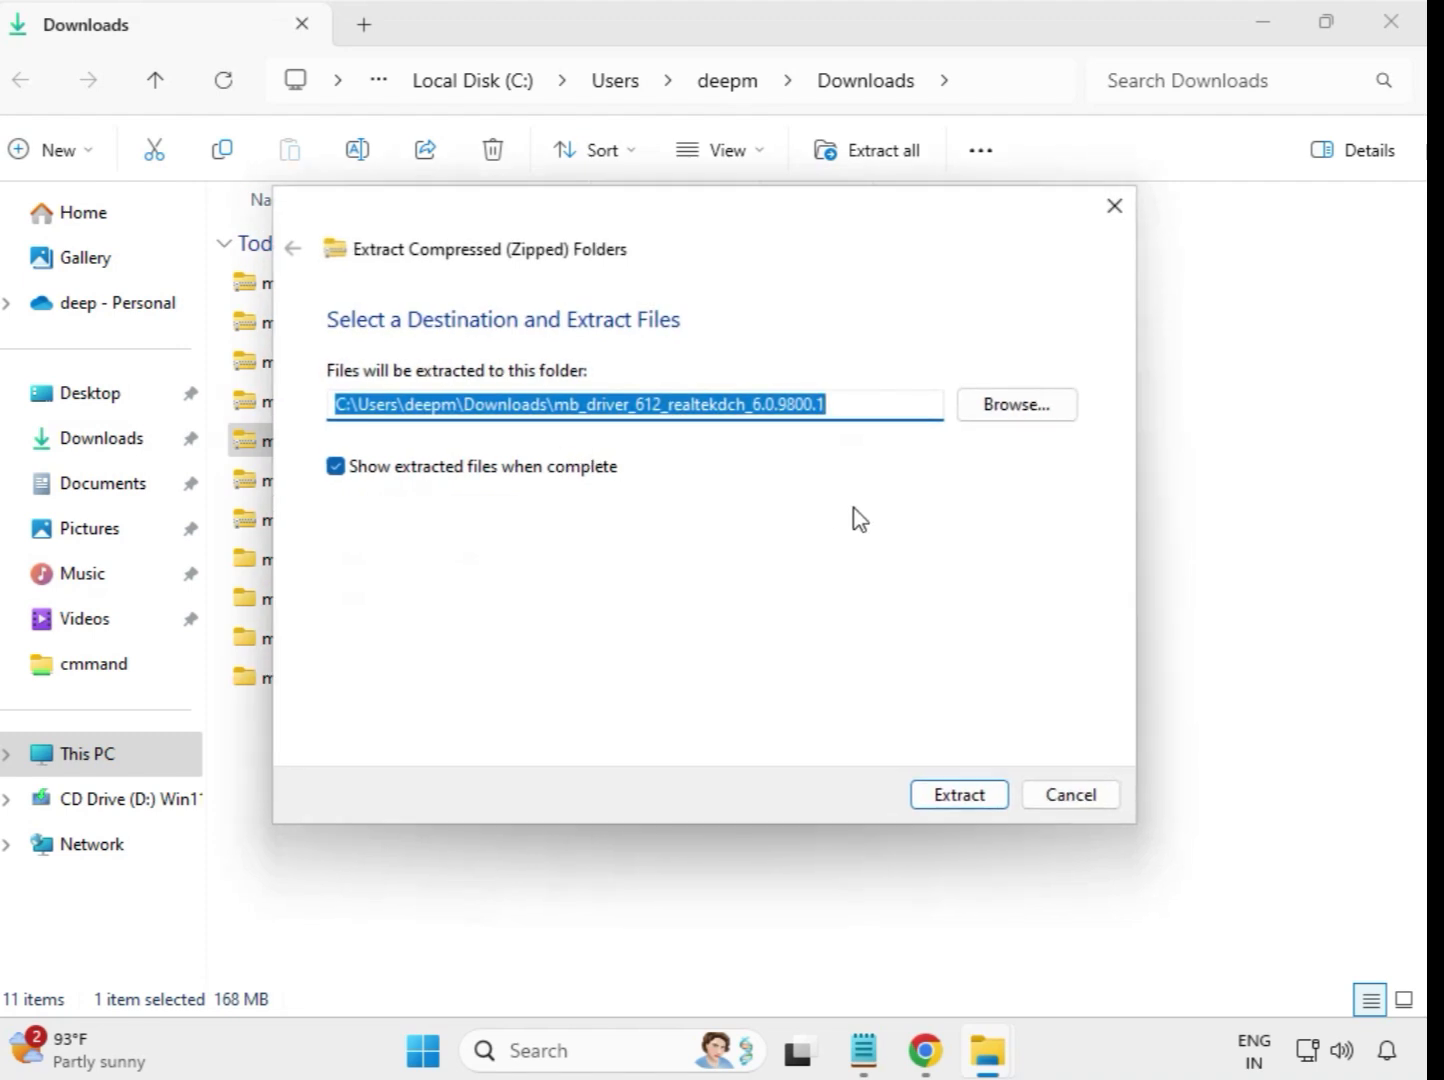
left_click(944, 799)
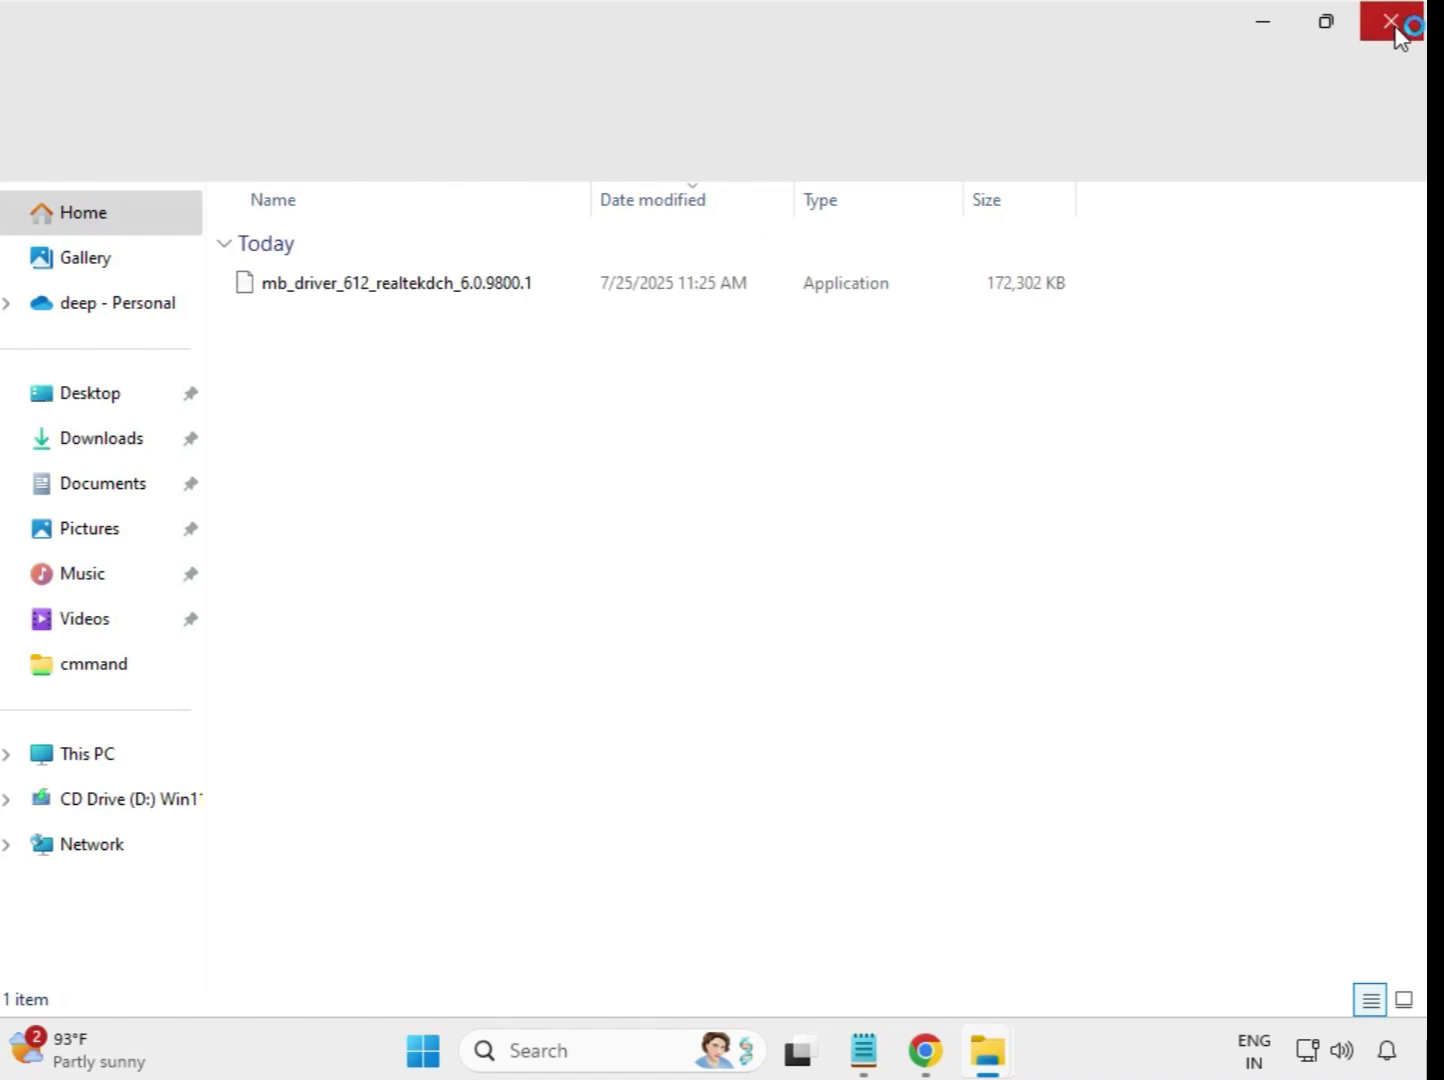
left_click(1396, 31)
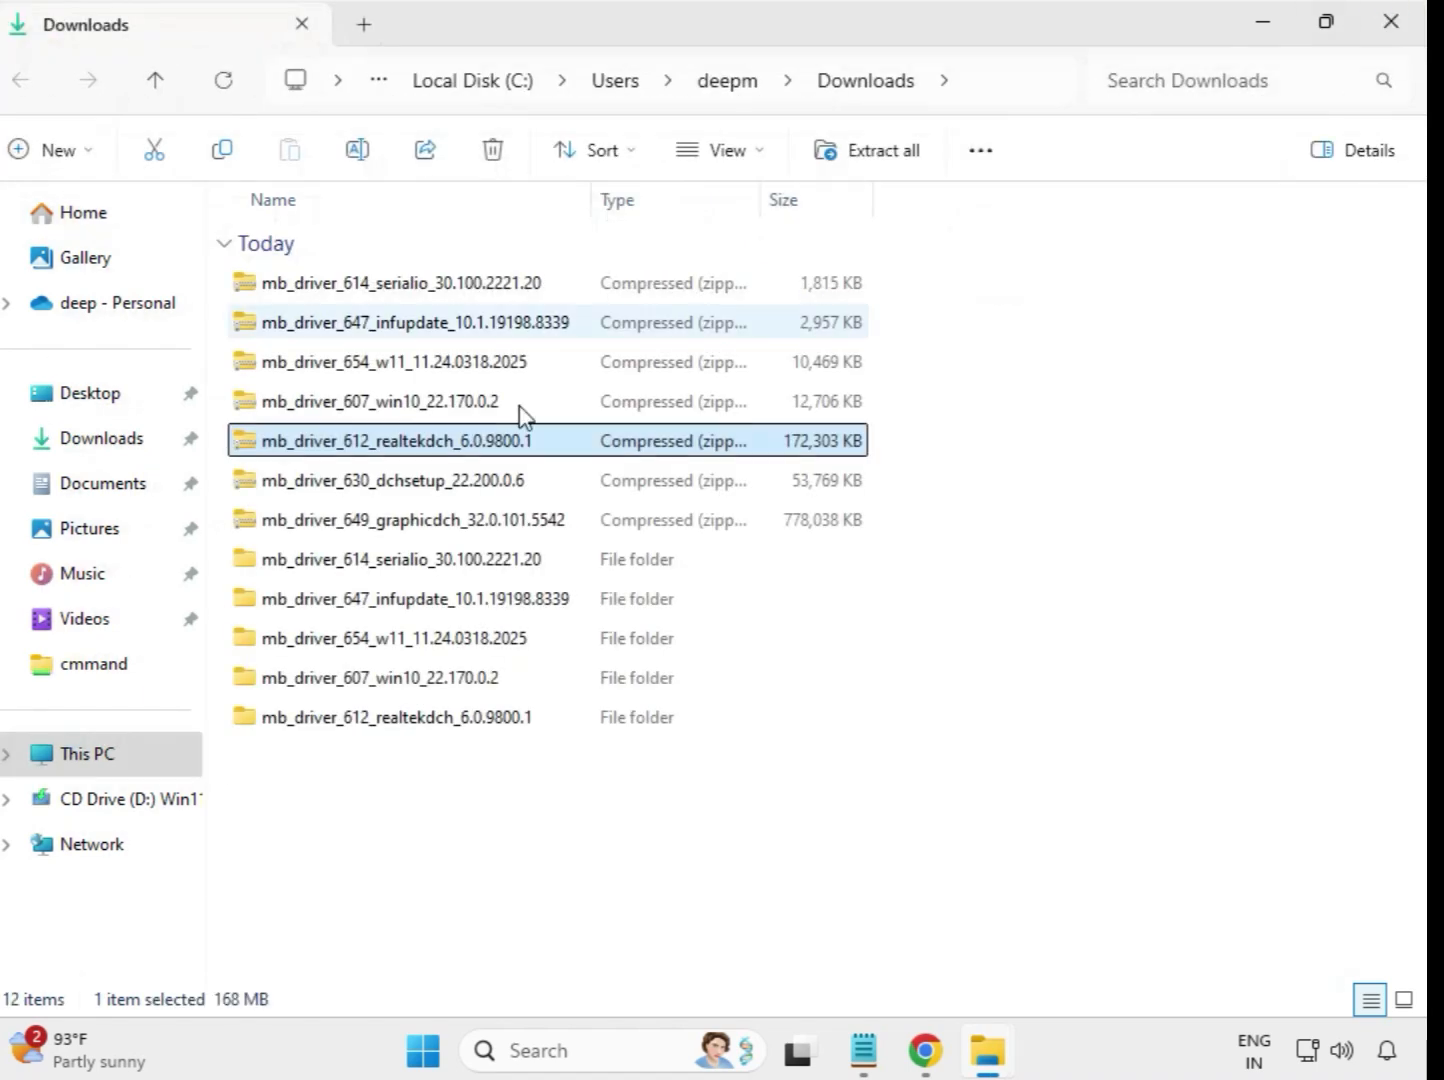
- Extract the mb_driver_630_dchsetup_22.200.0.6 archive into its own folder in Downloads and close the extracted files' window
left_click(400, 488)
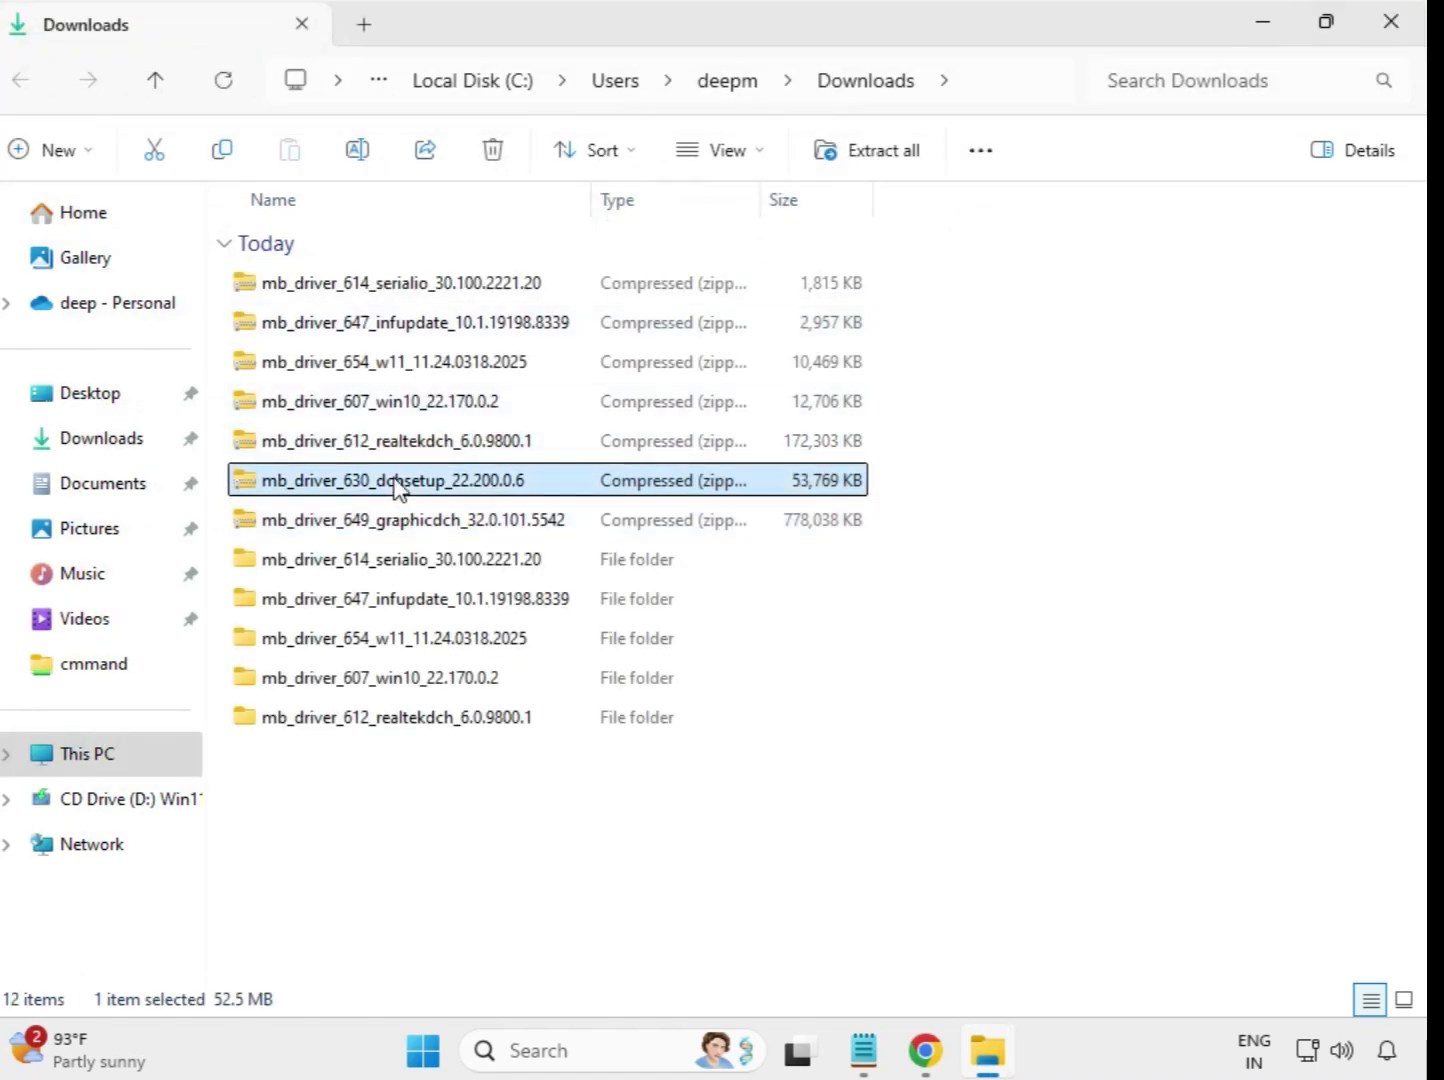
right_click(399, 489)
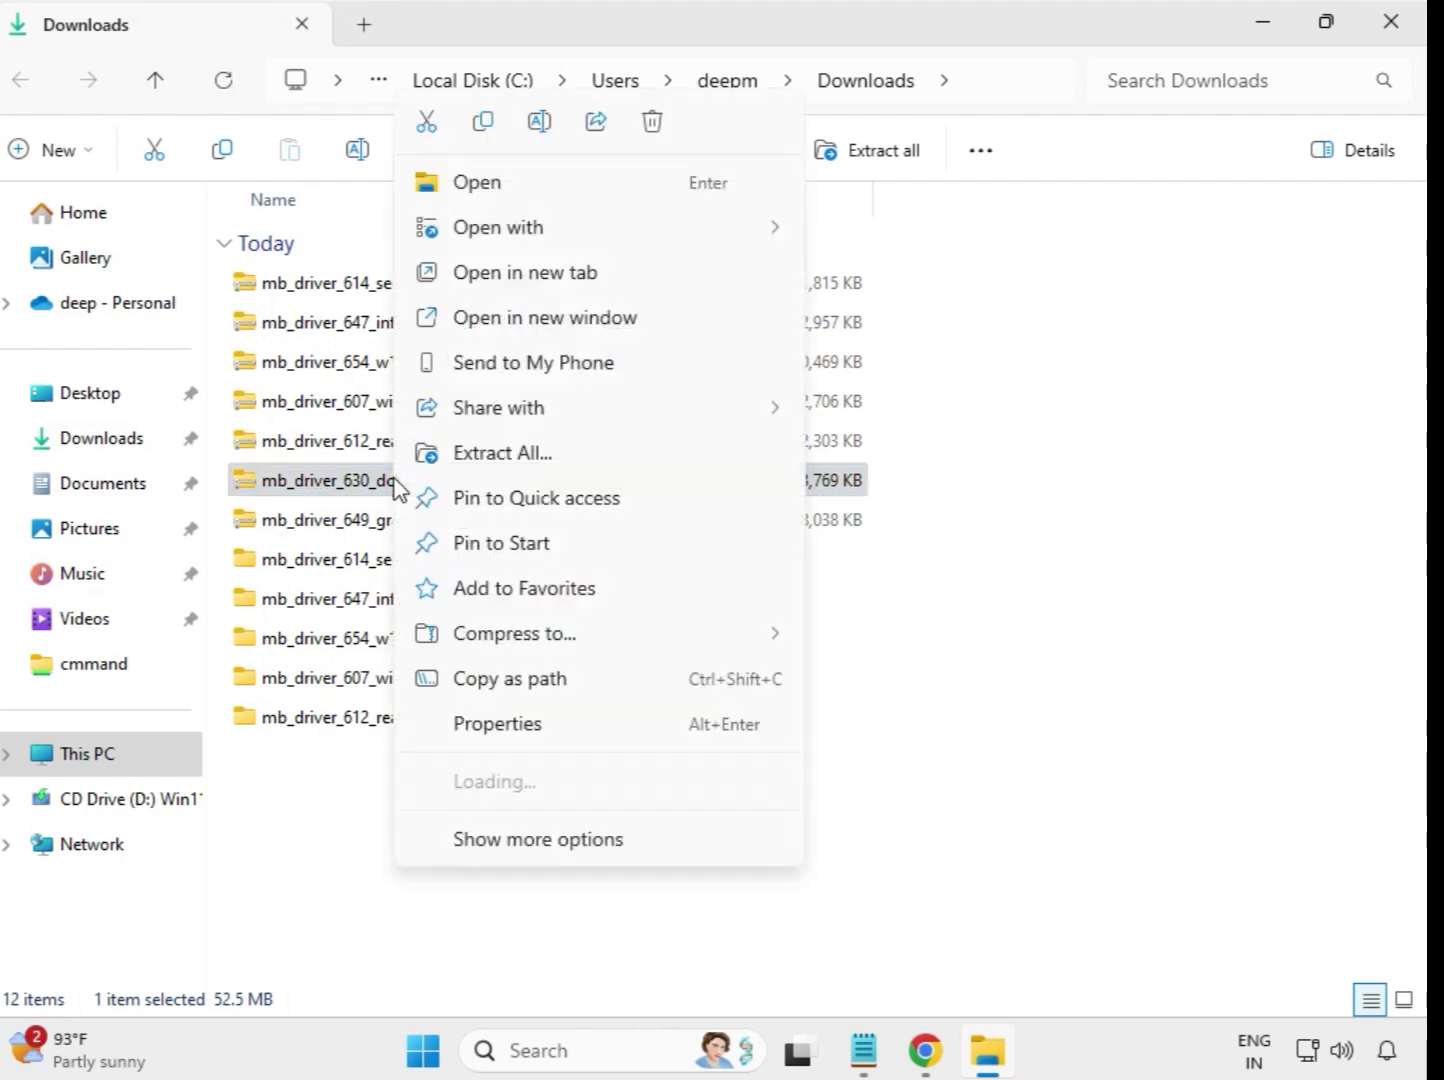
left_click(500, 458)
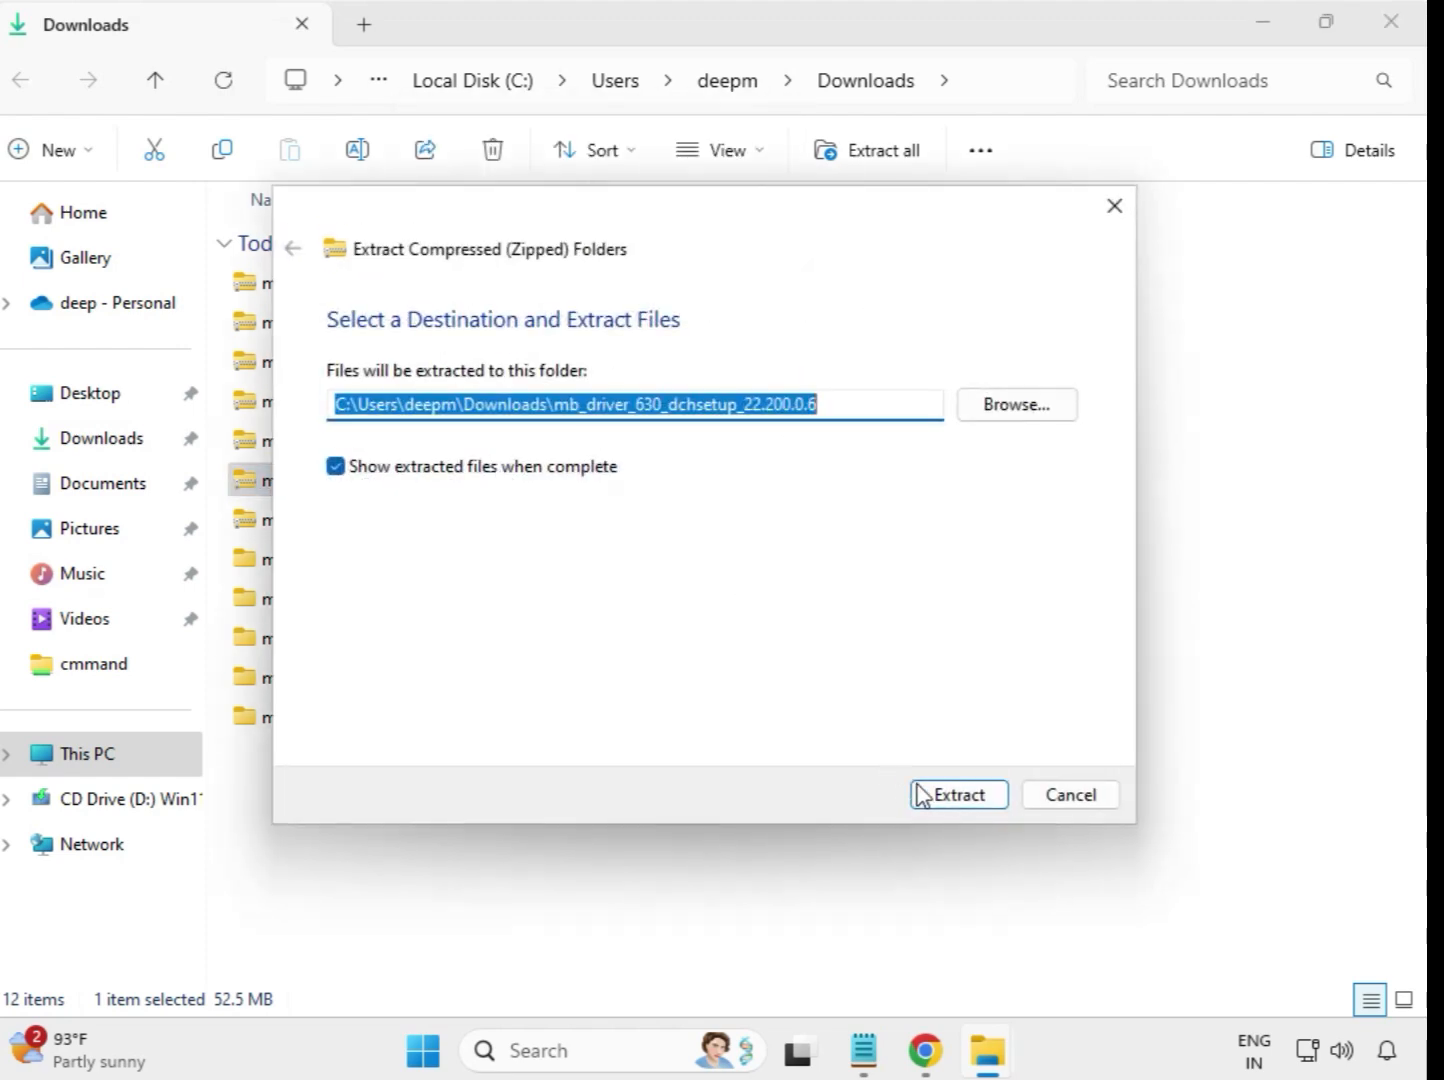
left_click(921, 795)
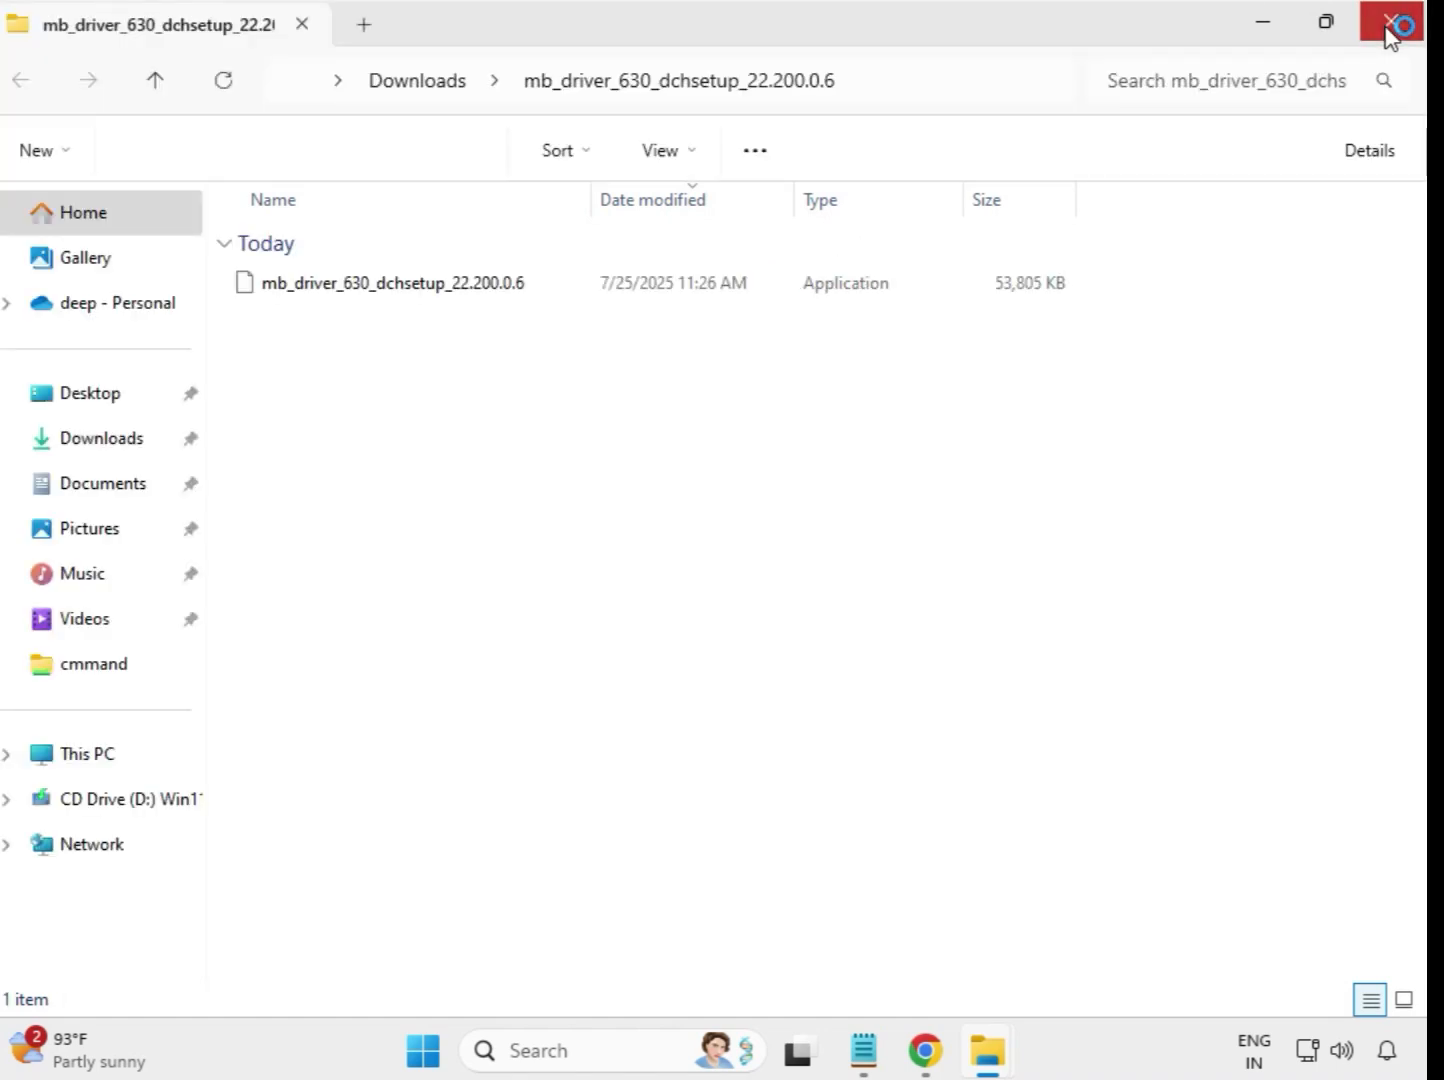
left_click(1392, 29)
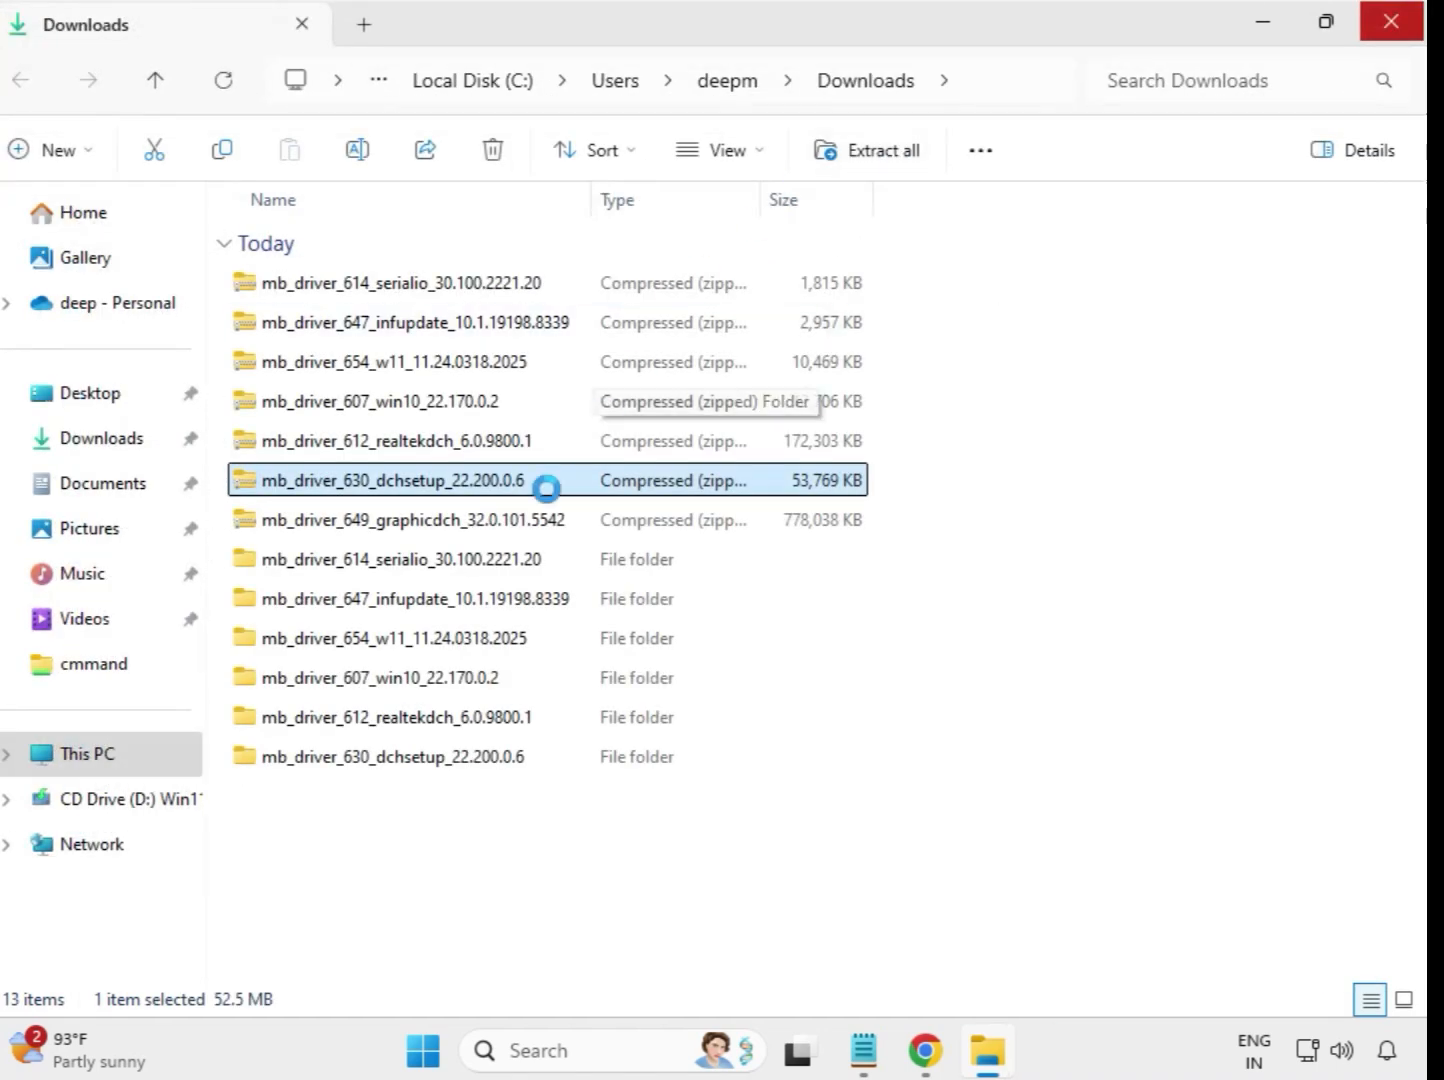
- Extract the mb_driver_649_graphicdch_32.0.101.5542 archive into its own folder in Downloads and close the extracted files' window
left_click(438, 531)
right_click(438, 533)
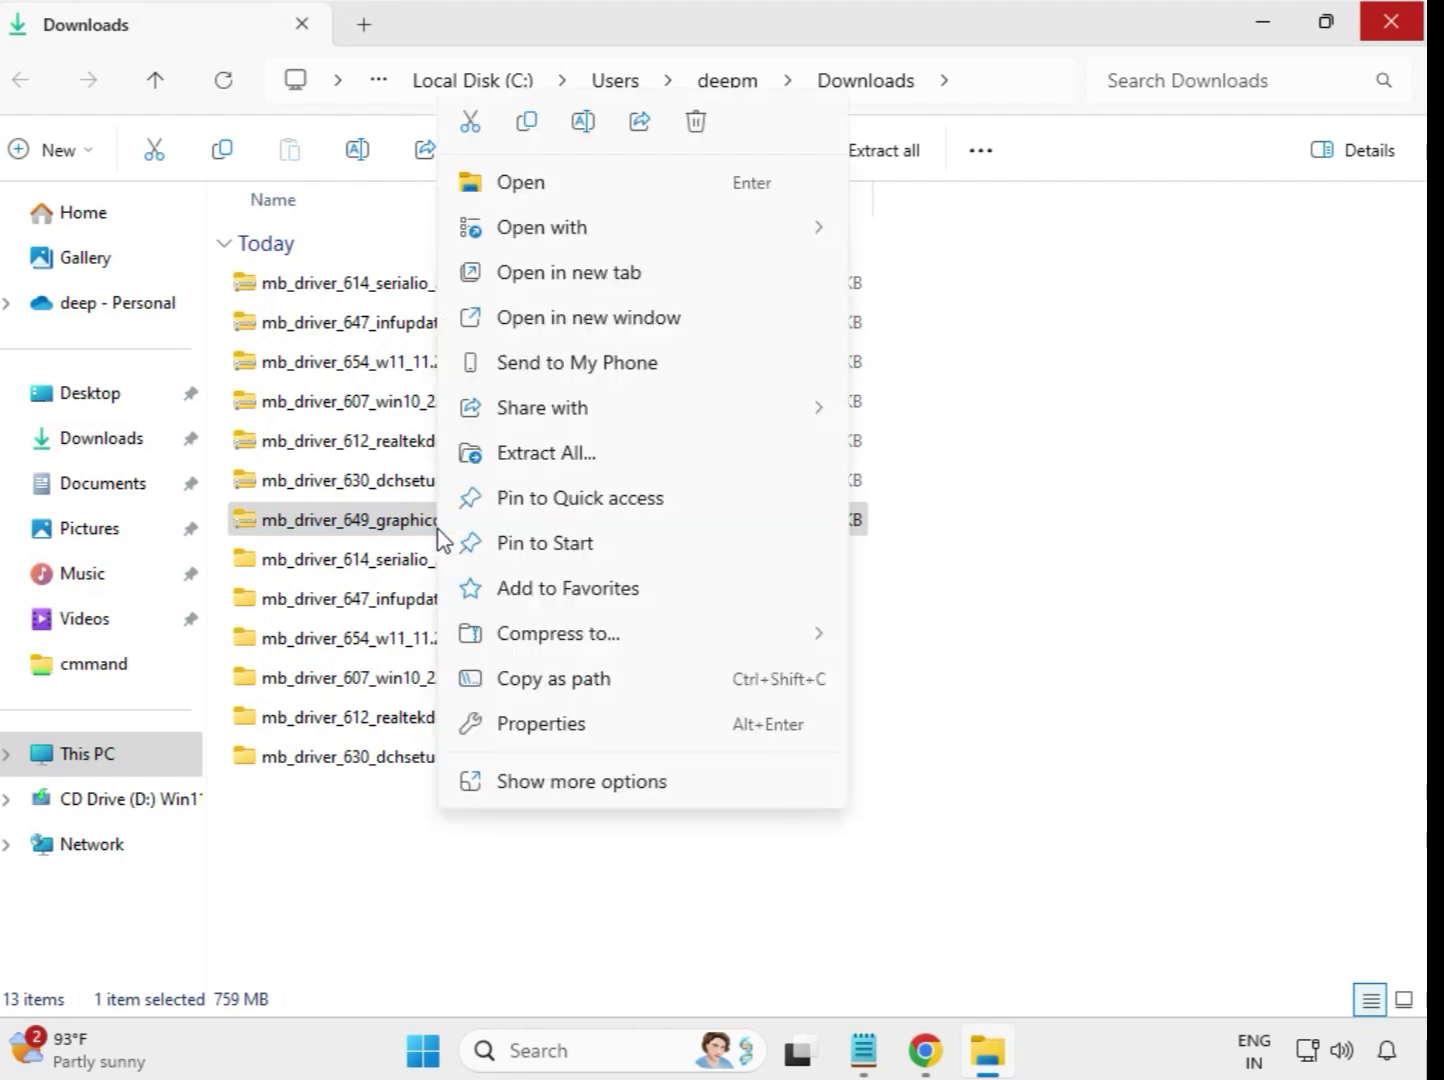
left_click(565, 458)
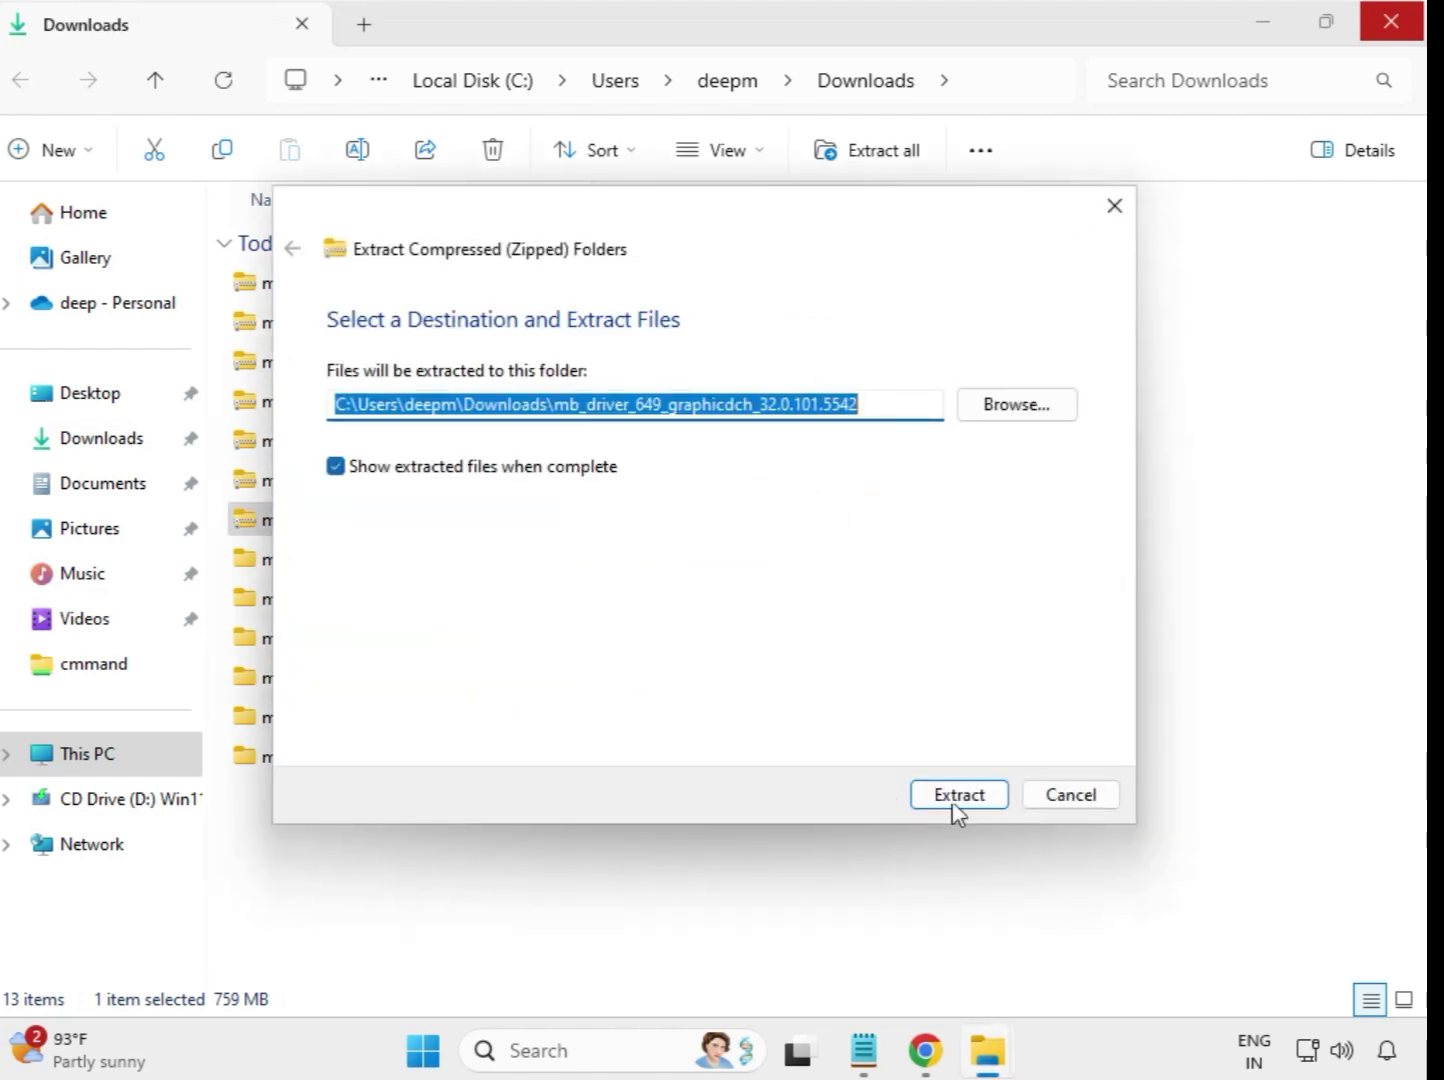
left_click(957, 796)
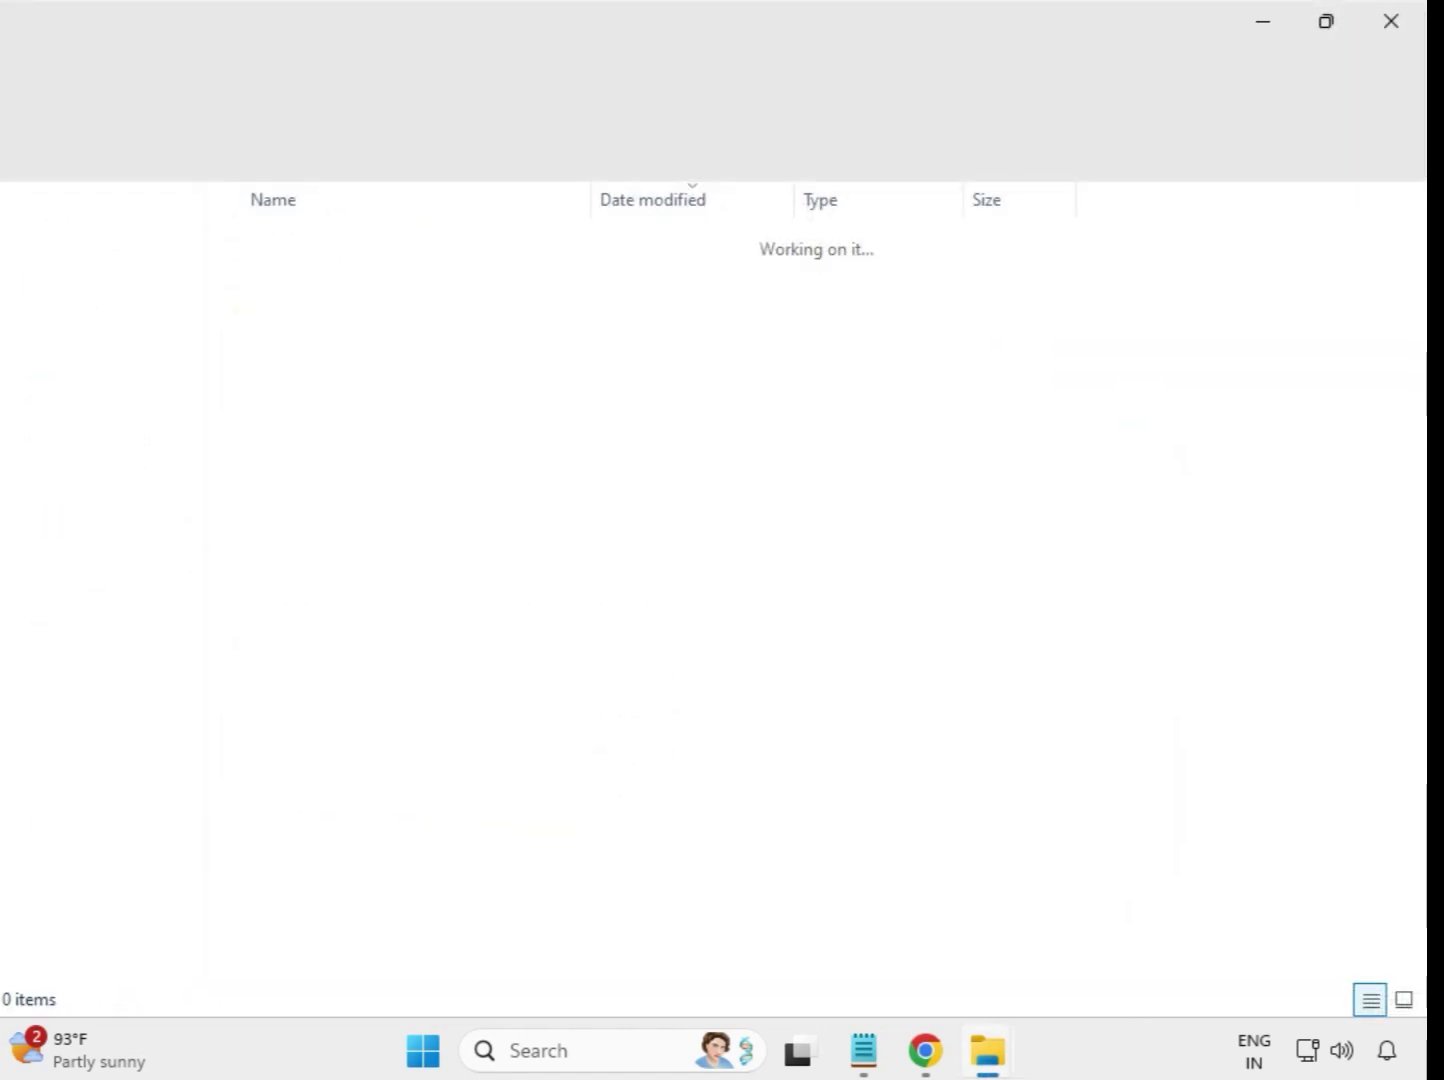
left_click(1390, 23)
- Refresh the Downloads folder listing and briefly select all the extracted driver folders
left_click(921, 859)
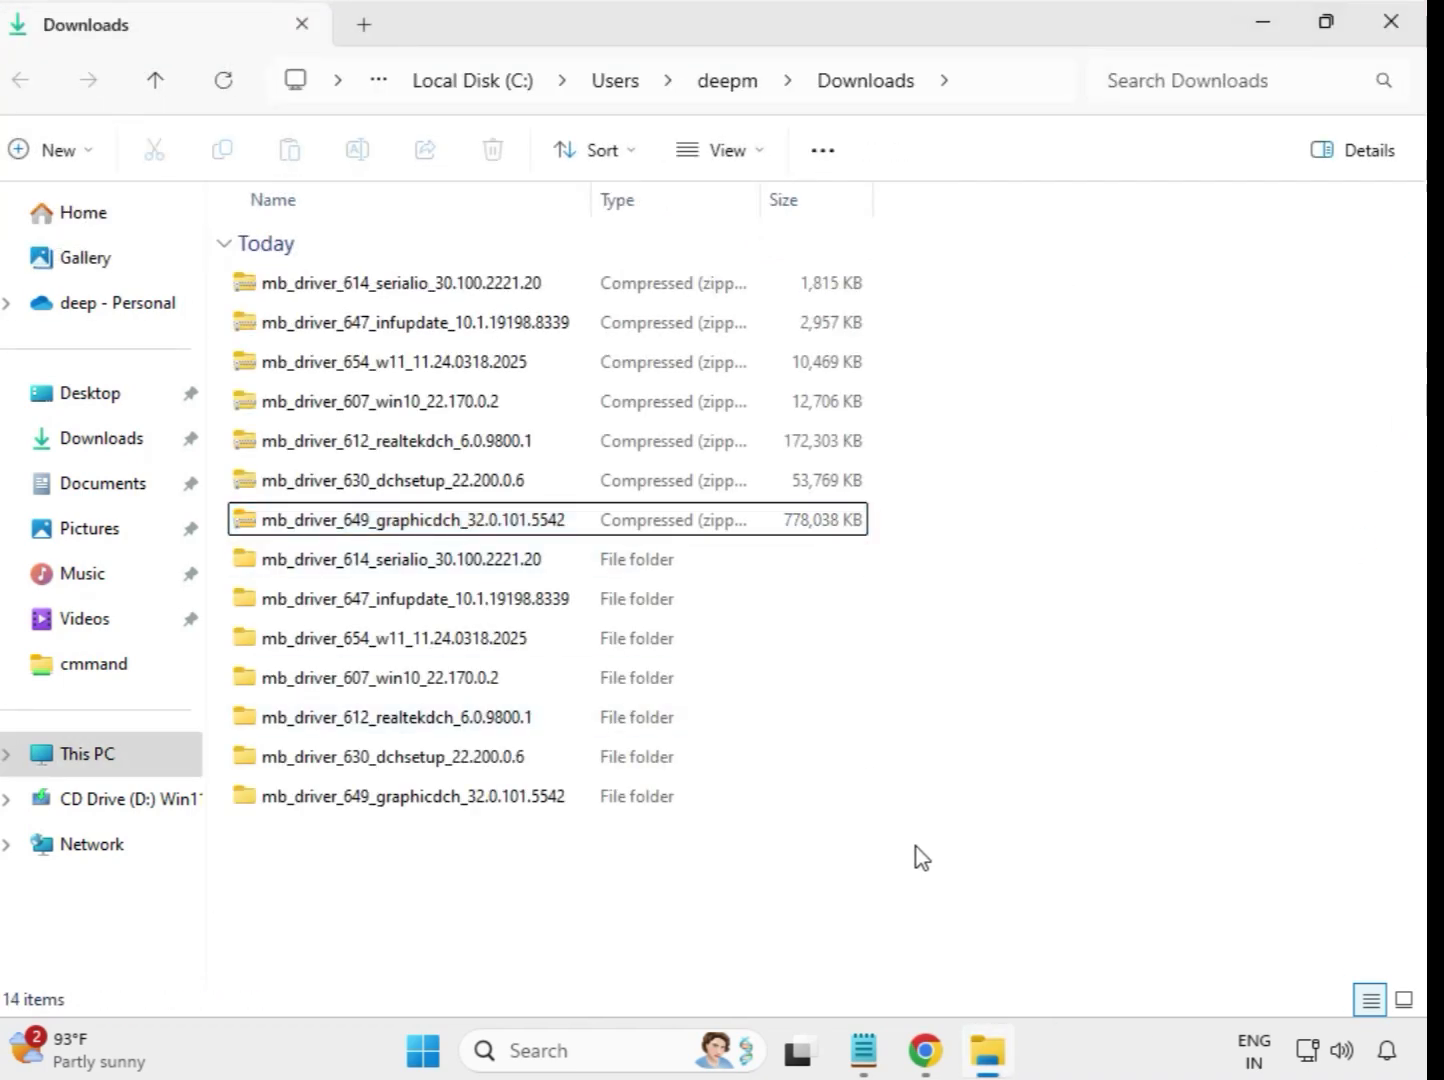
right_click(532, 867)
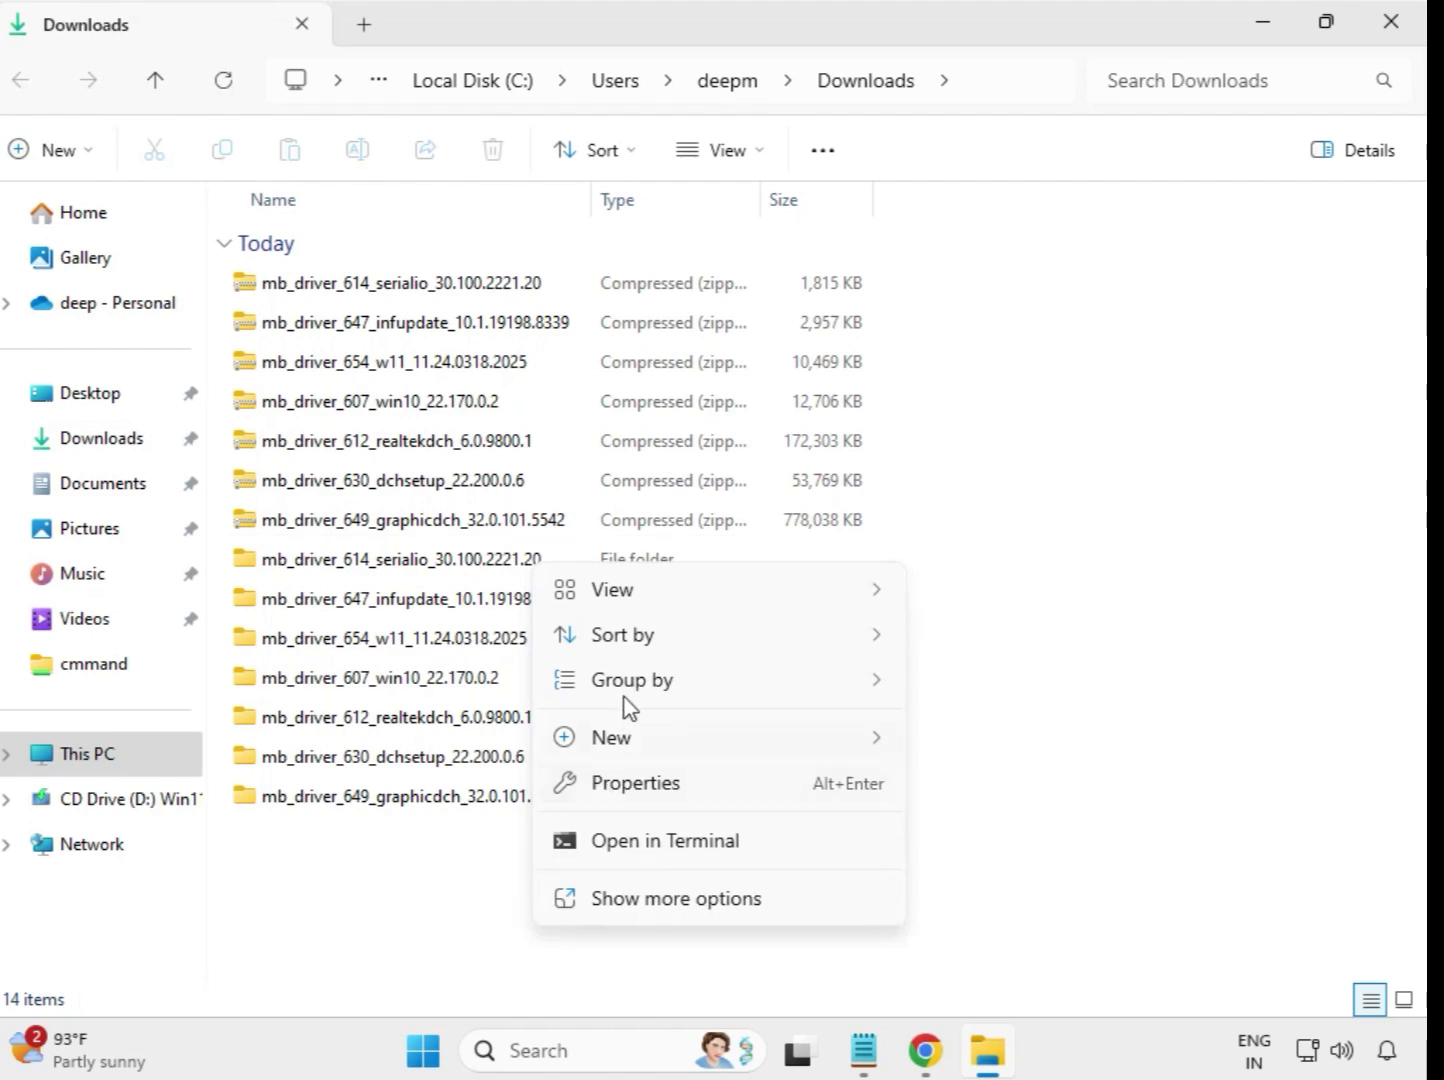
left_click(694, 898)
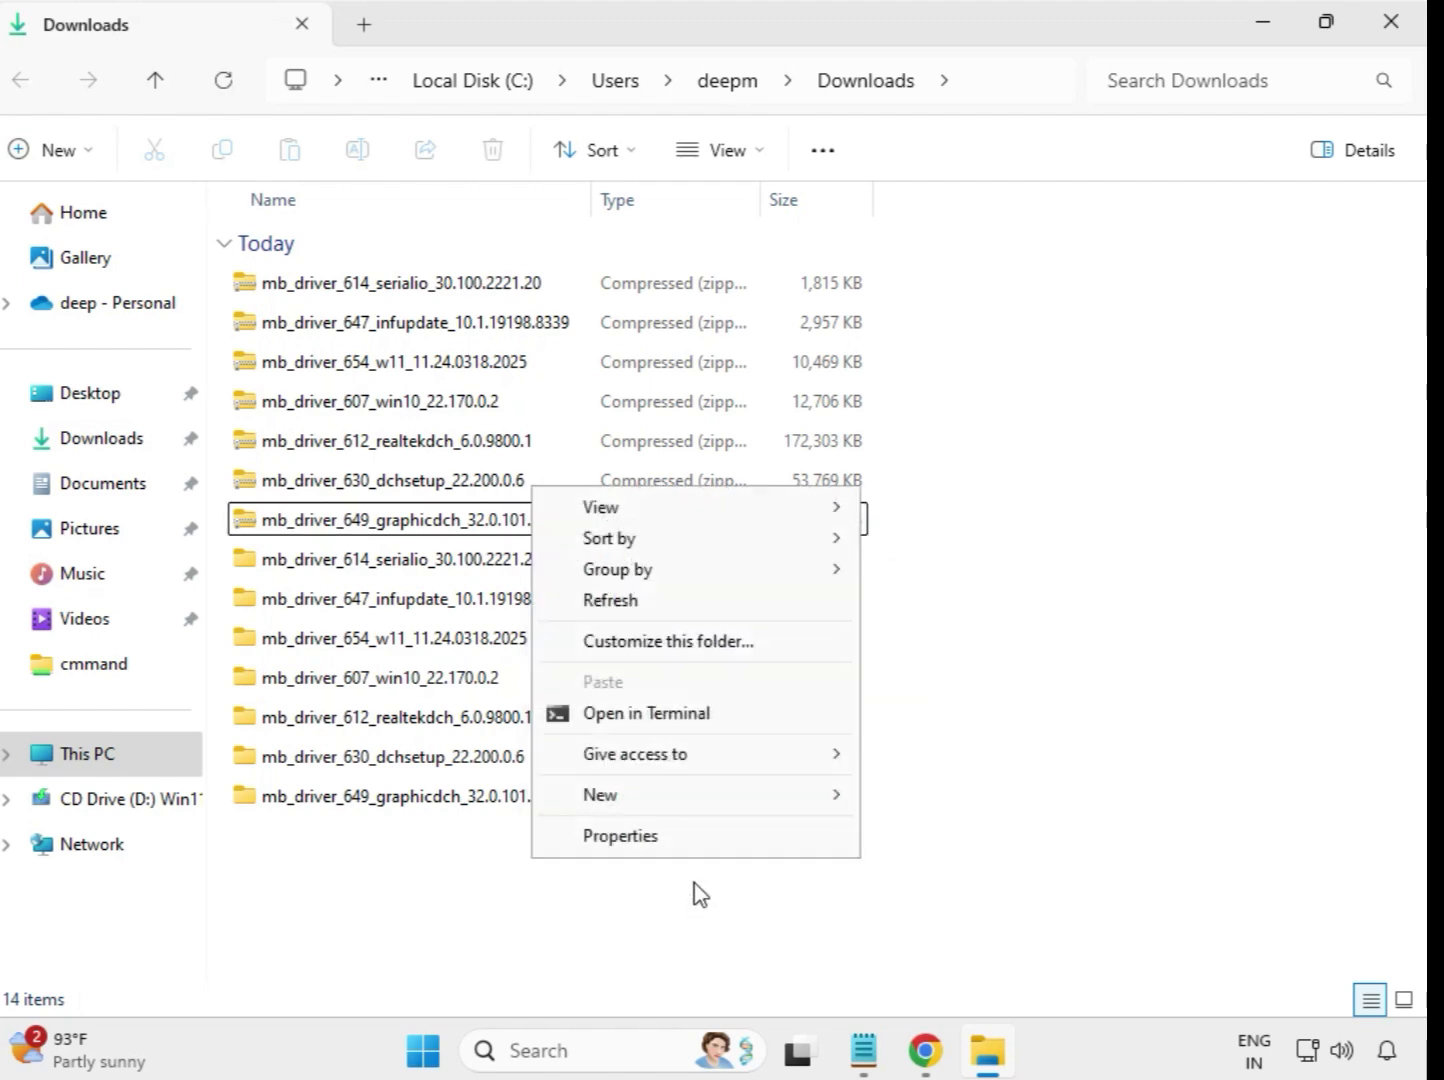
left_click(622, 604)
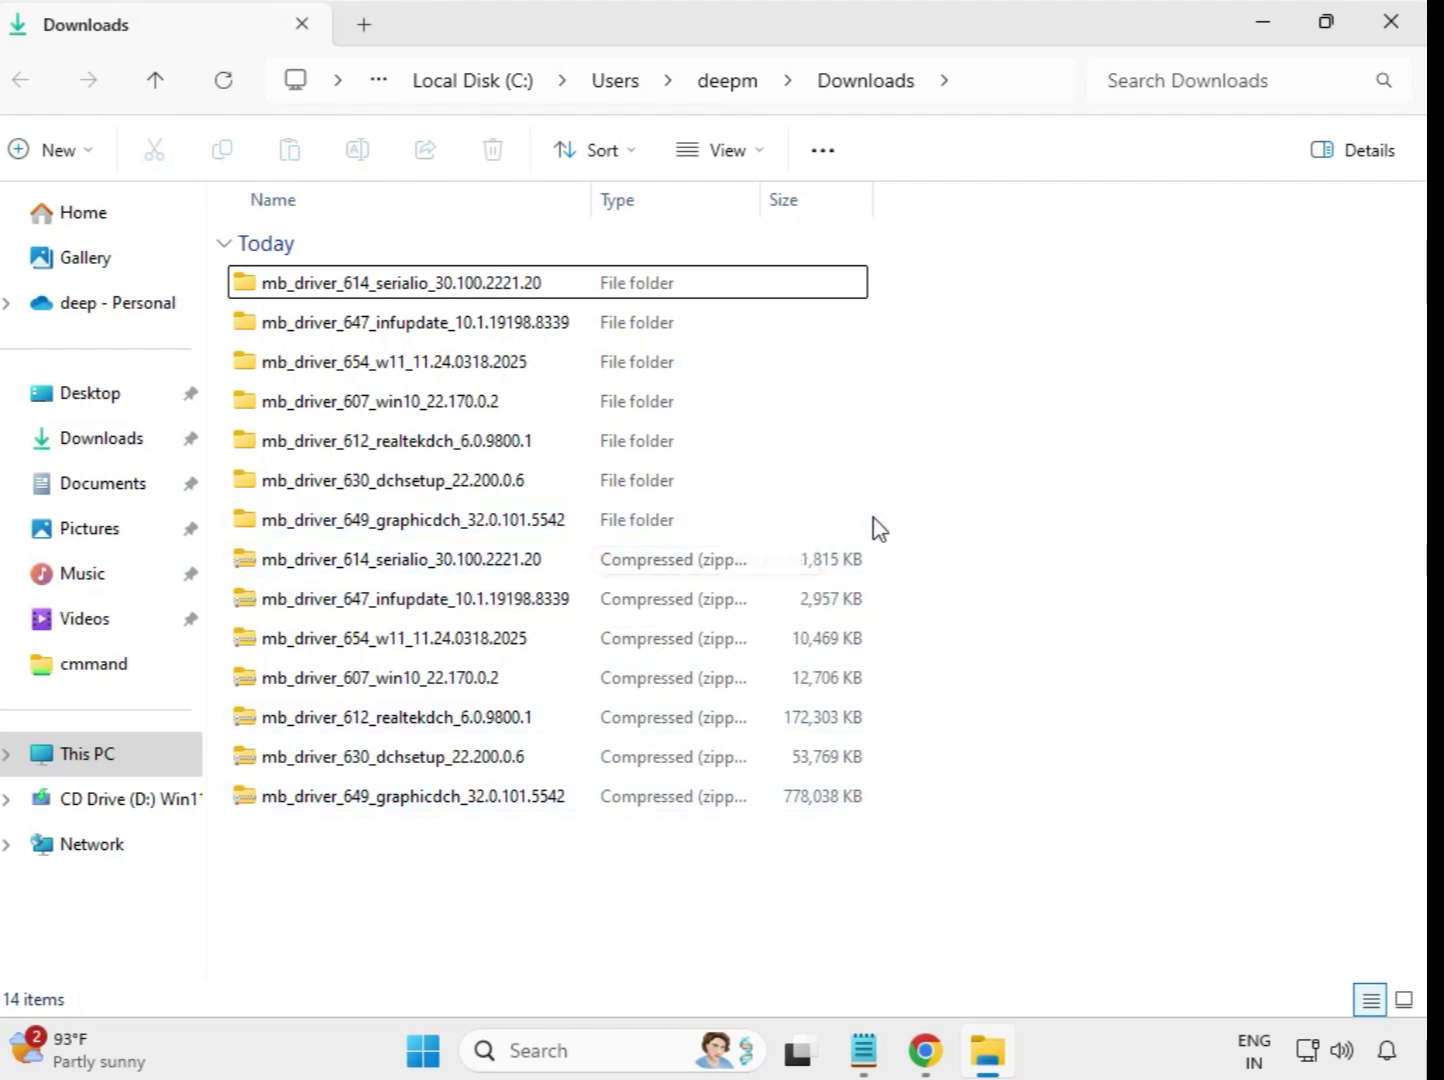
left_click_drag(882, 515, 542, 290)
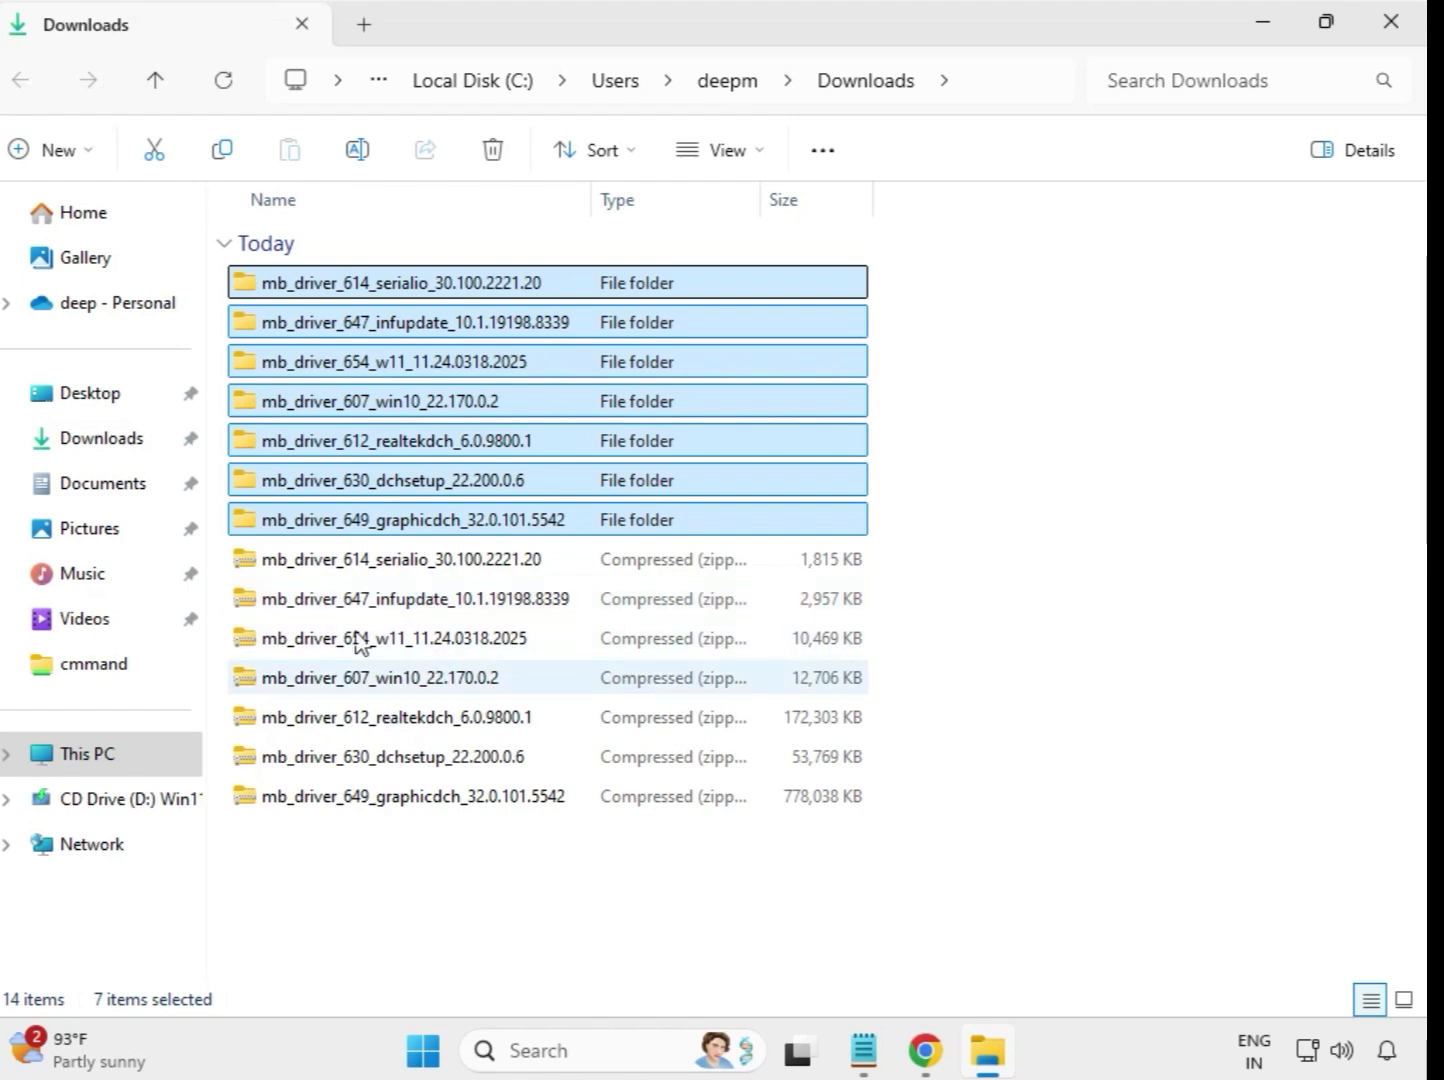
left_click(890, 362)
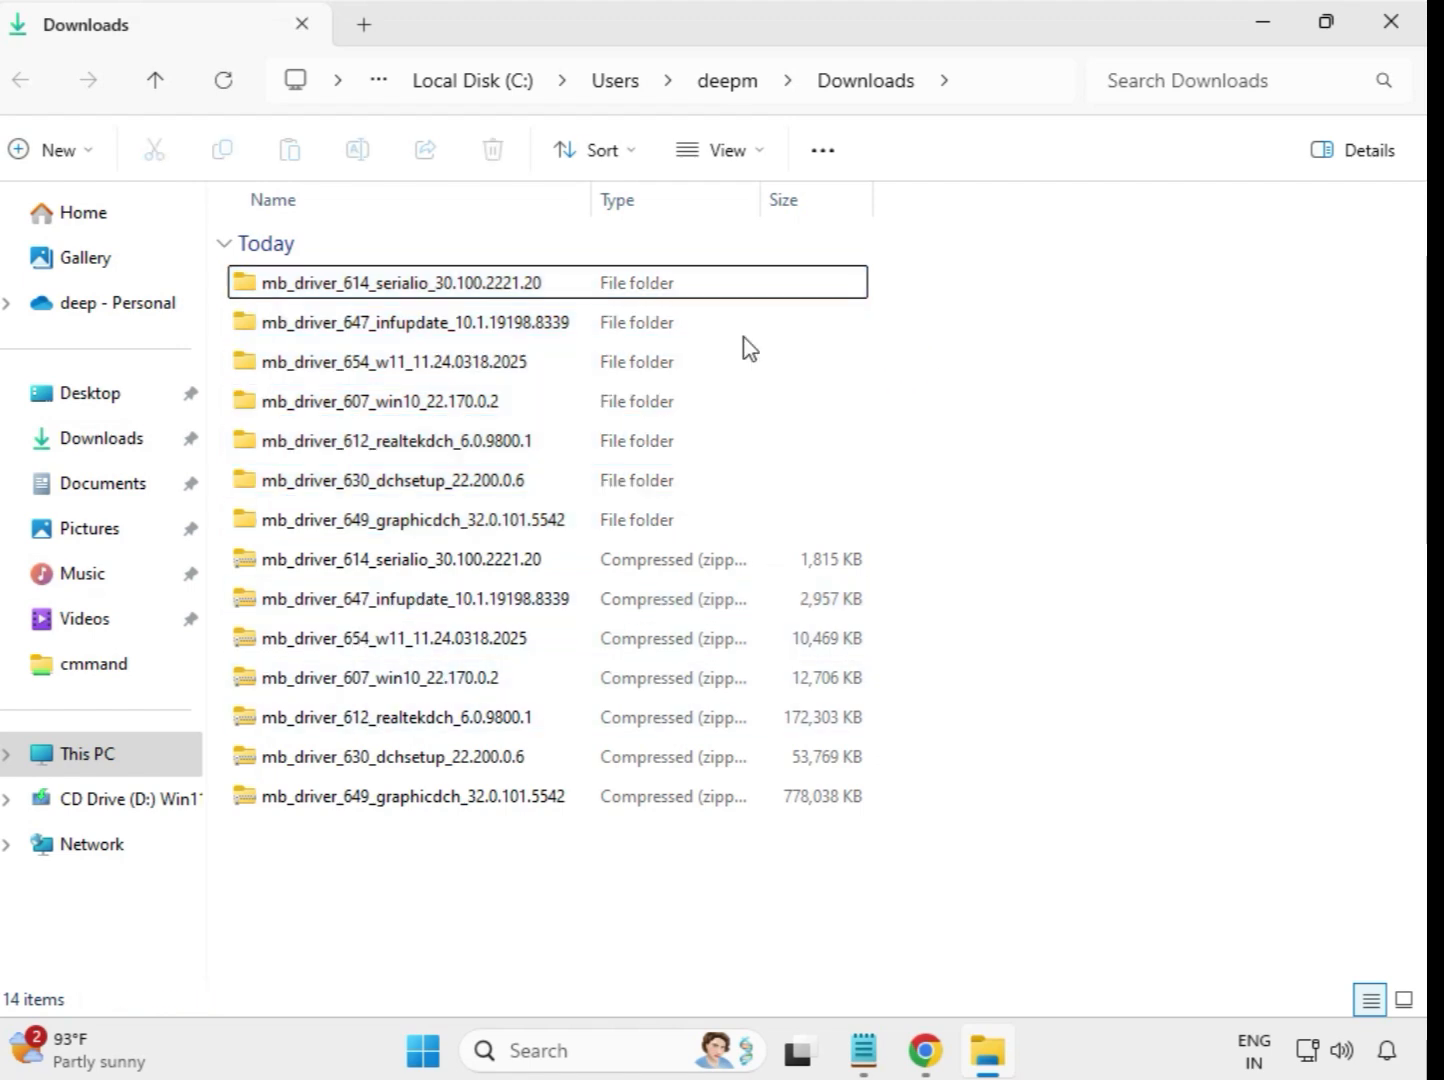
- Run the mb_driver_614_serialio_30.100.2221.20 application from its extracted folder as administrator, dismiss the compatibility assistant and return to Downloads
double_click(403, 286)
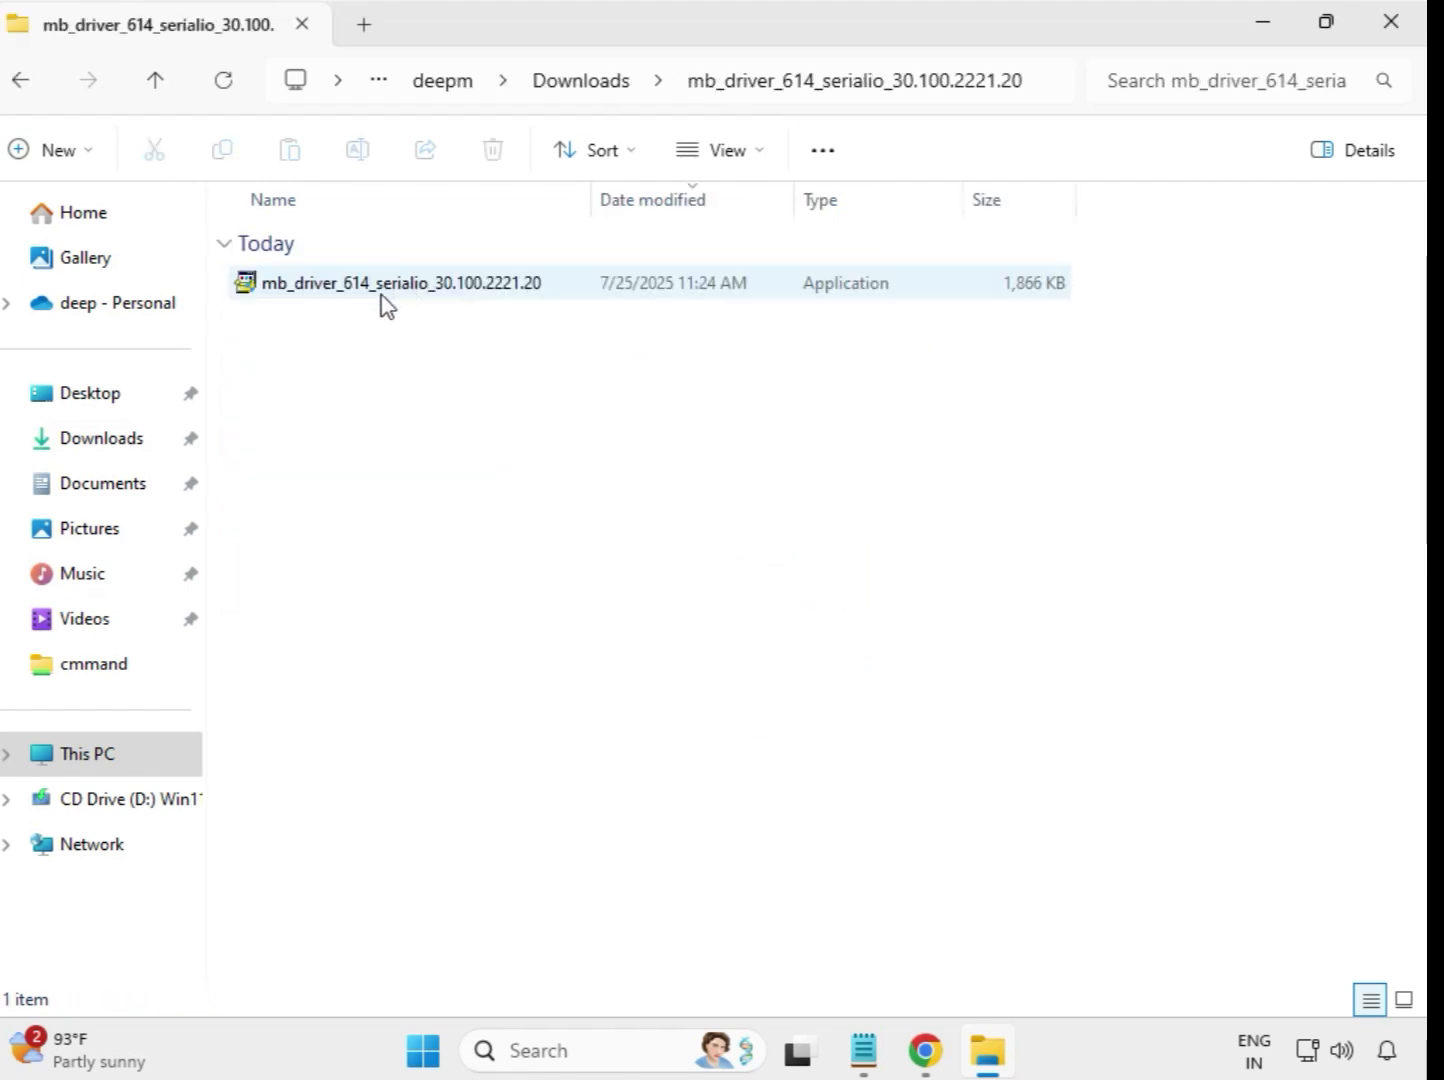
left_click(385, 285)
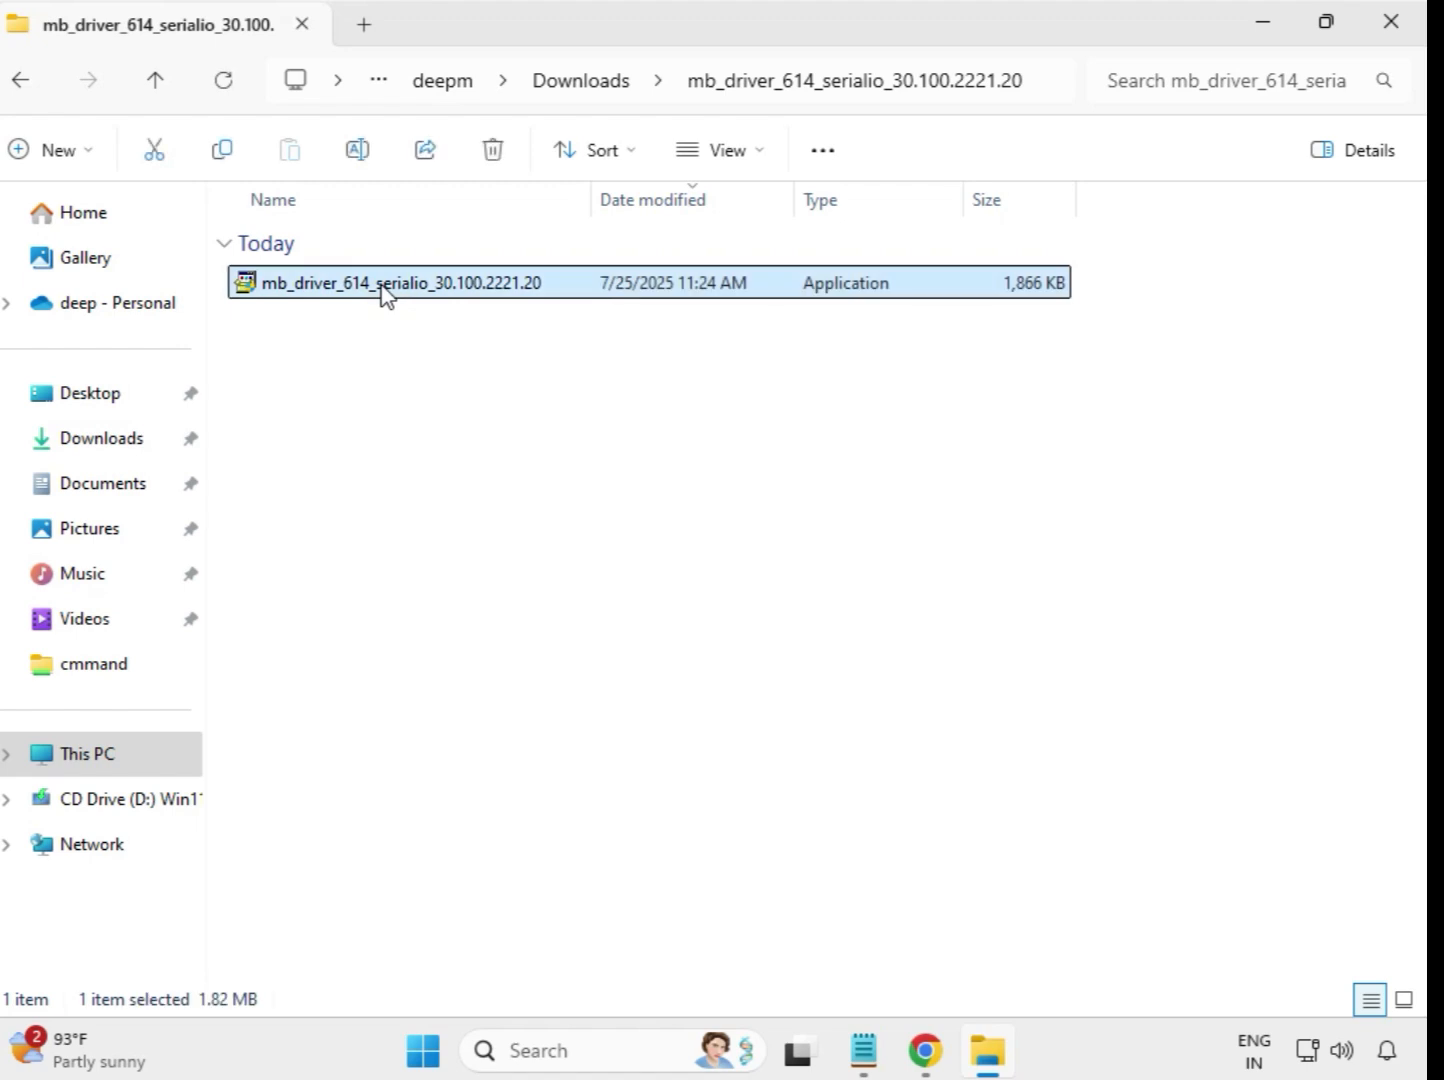
right_click(384, 294)
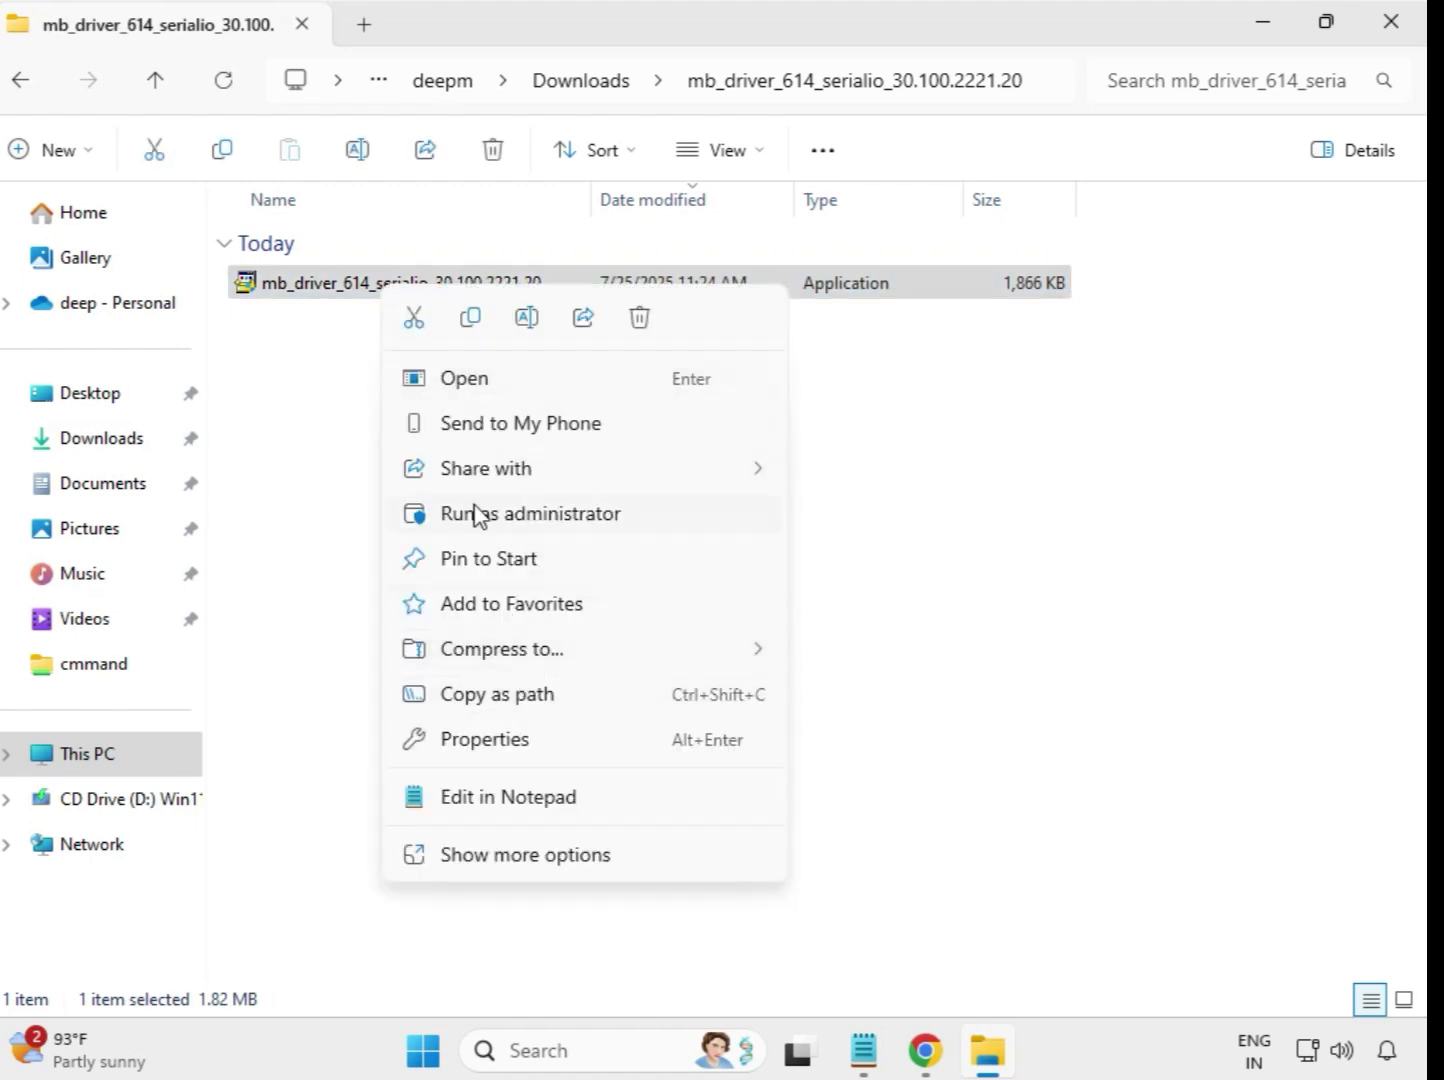
left_click(510, 515)
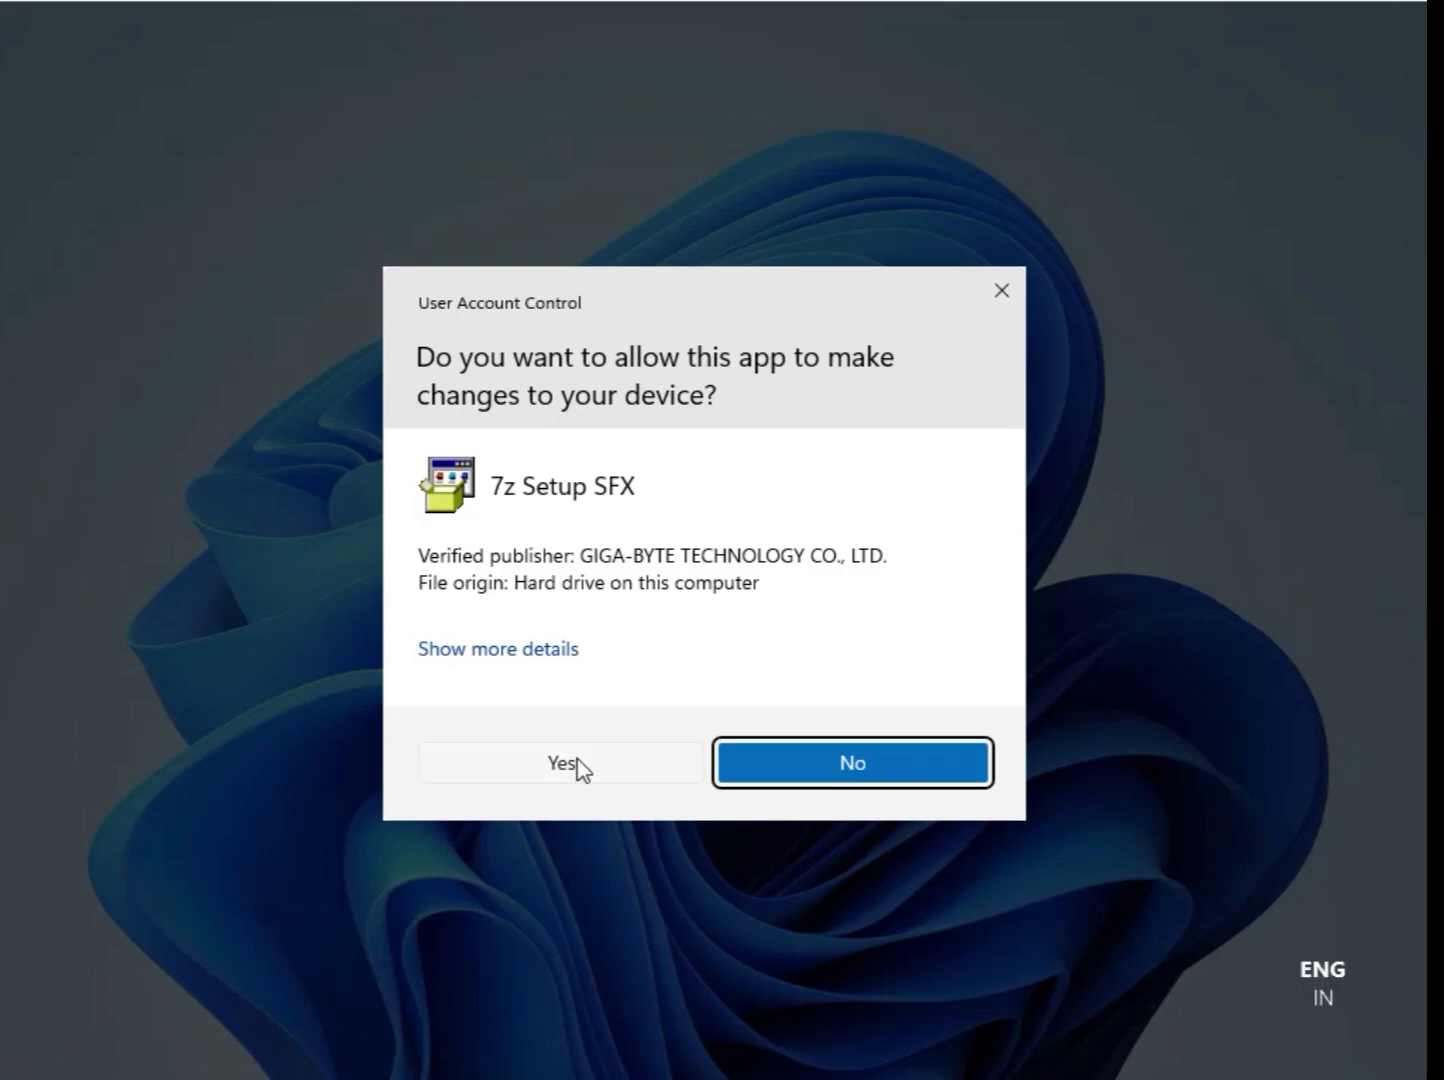
left_click(566, 763)
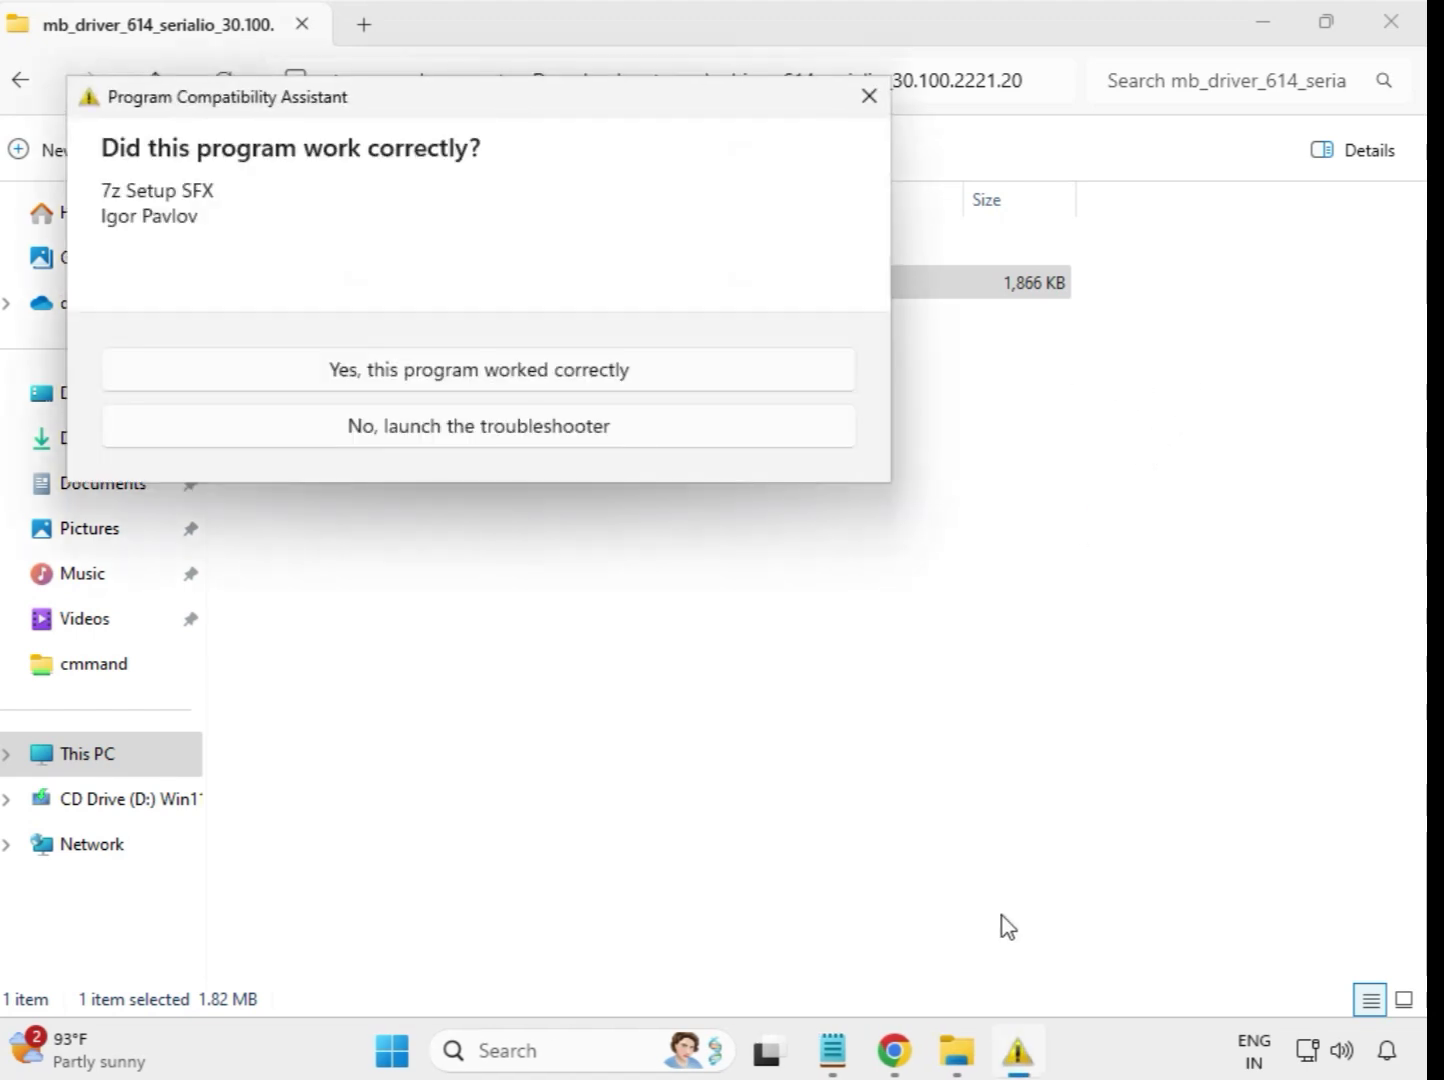
key("Escape")
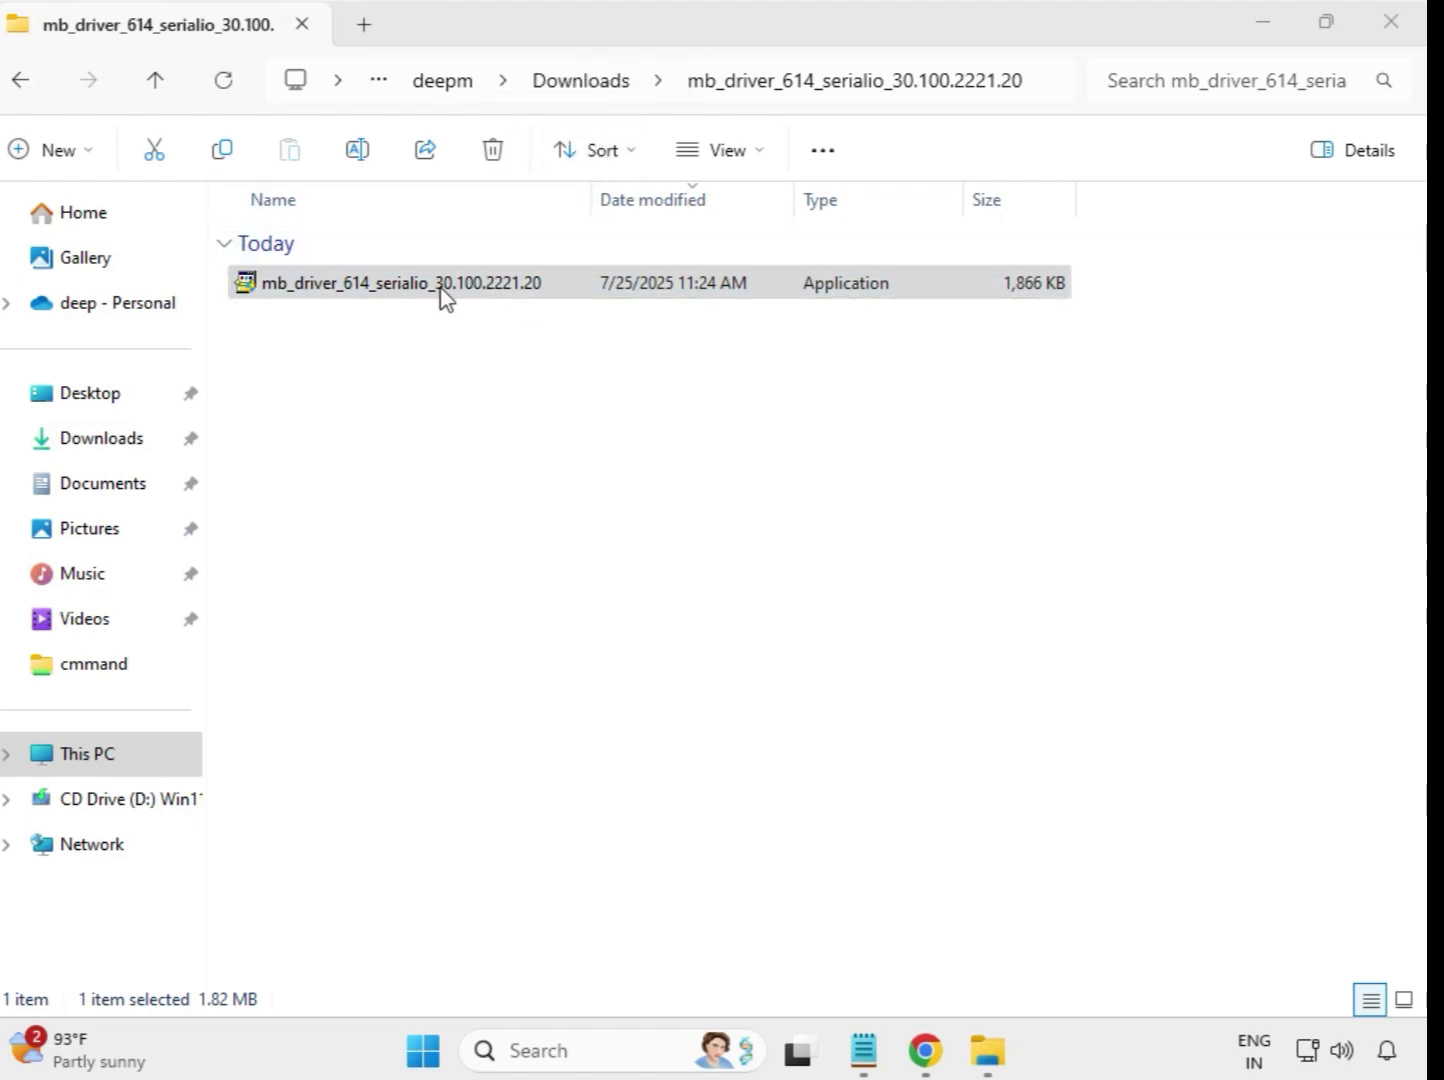
left_click(22, 80)
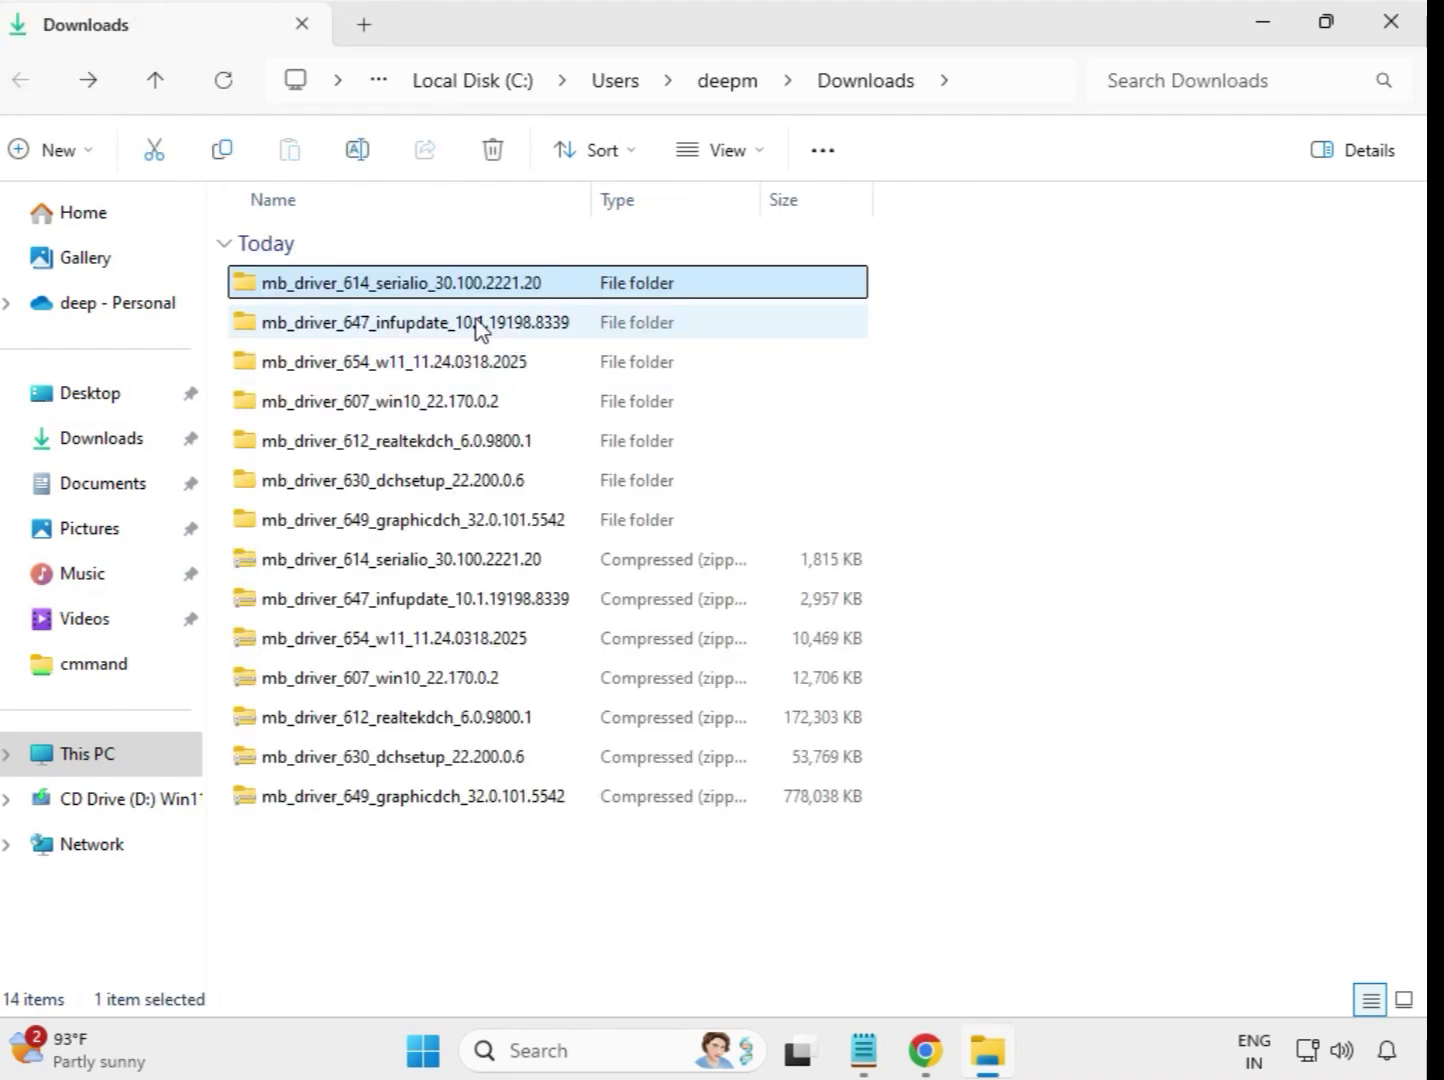
- Run the mb_driver_647_infupdate_10.1.19198.8339 application from its extracted folder as administrator, allow it to make changes and return to Downloads
double_click(481, 322)
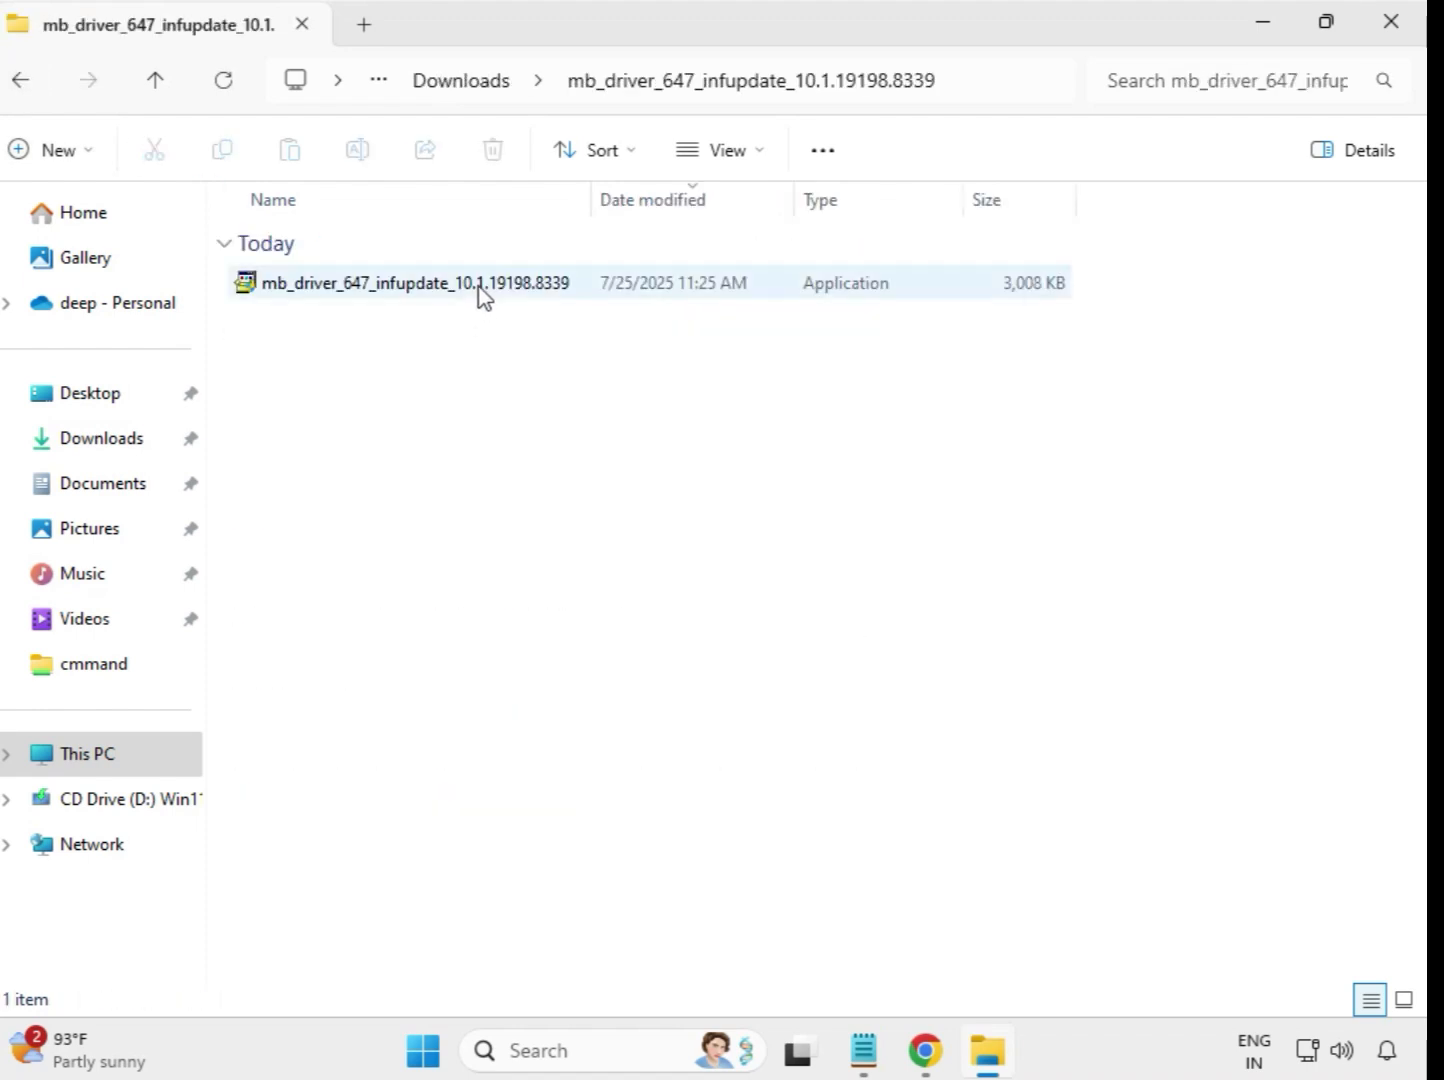
left_click(481, 294)
right_click(481, 293)
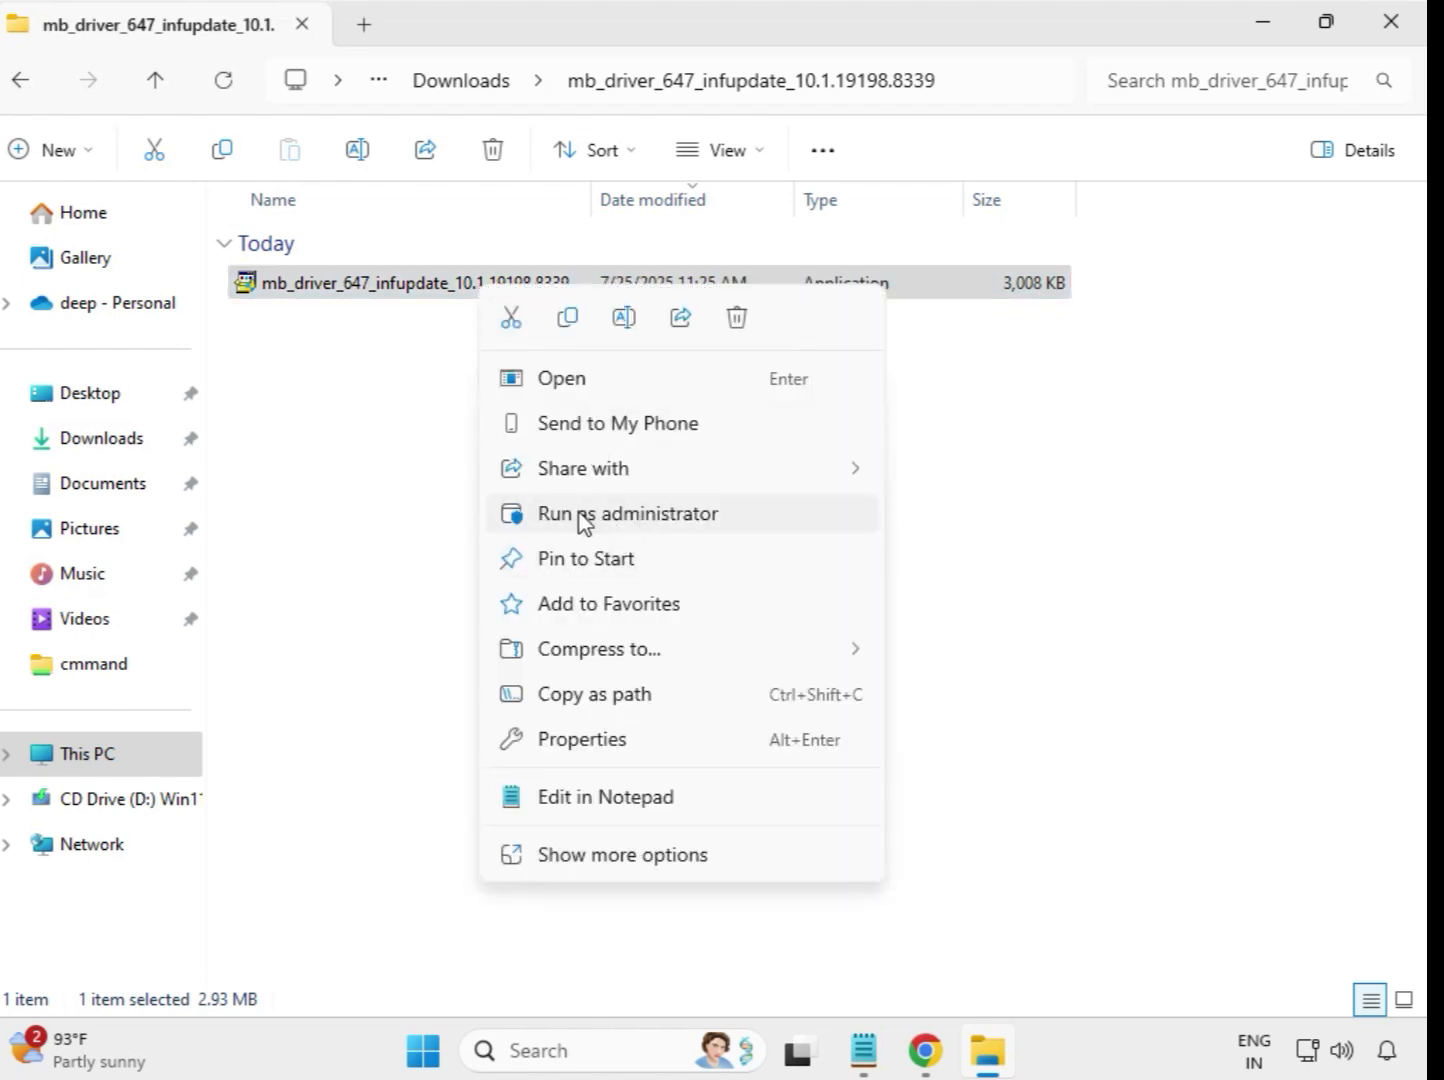
left_click(642, 516)
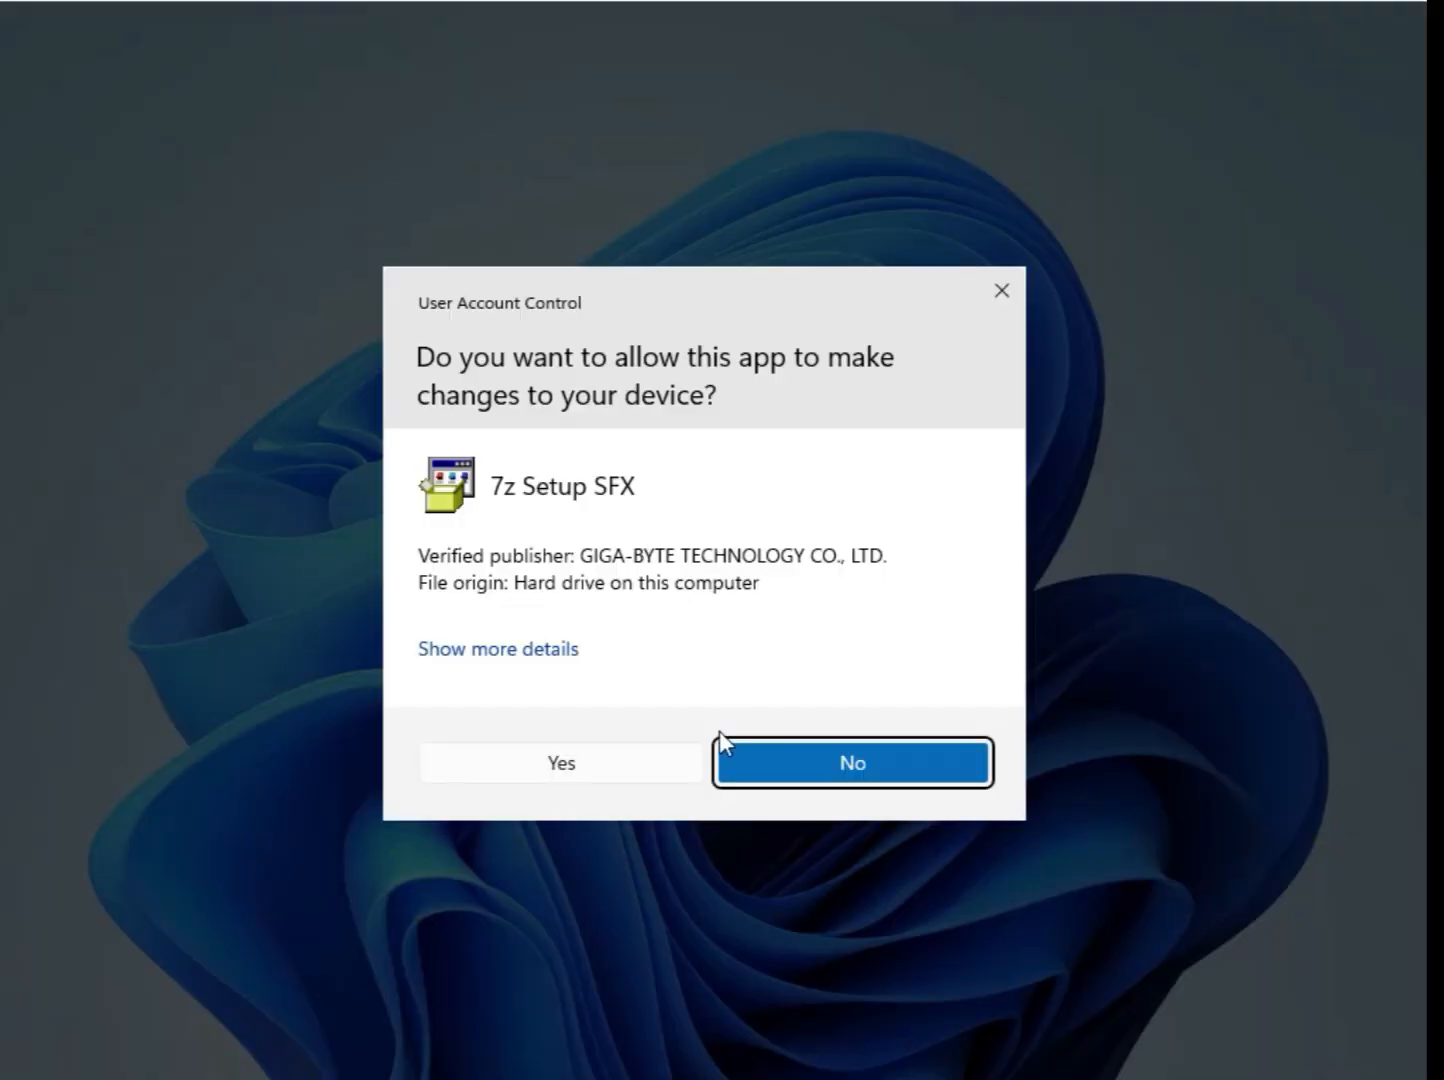
left_click(656, 775)
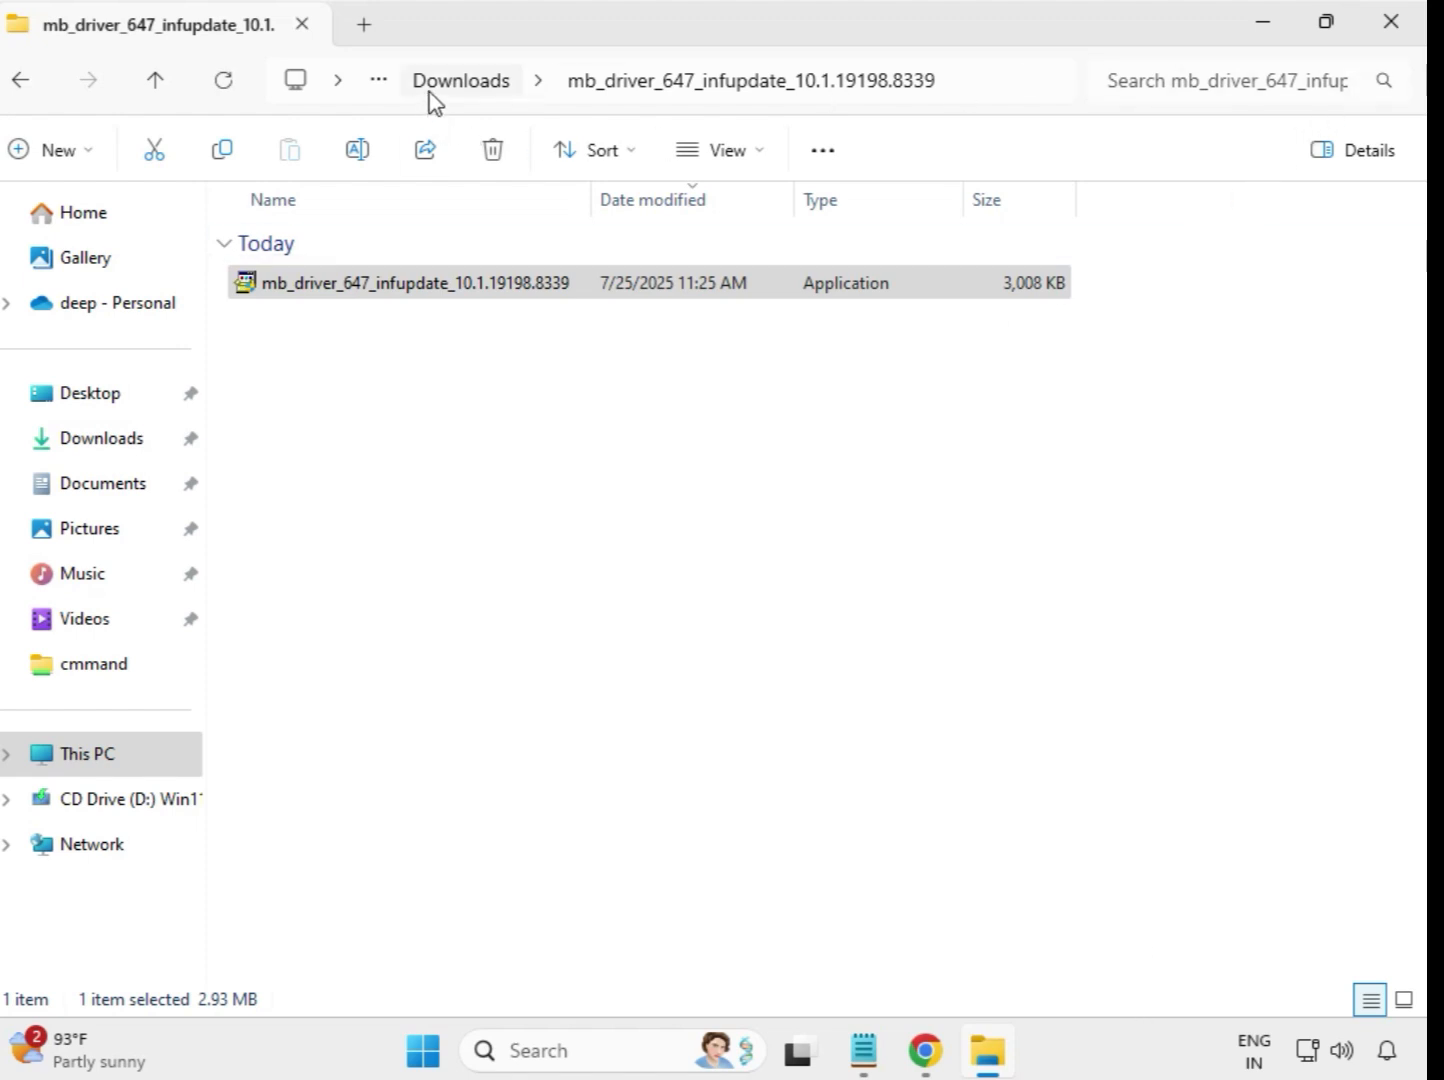
left_click(459, 81)
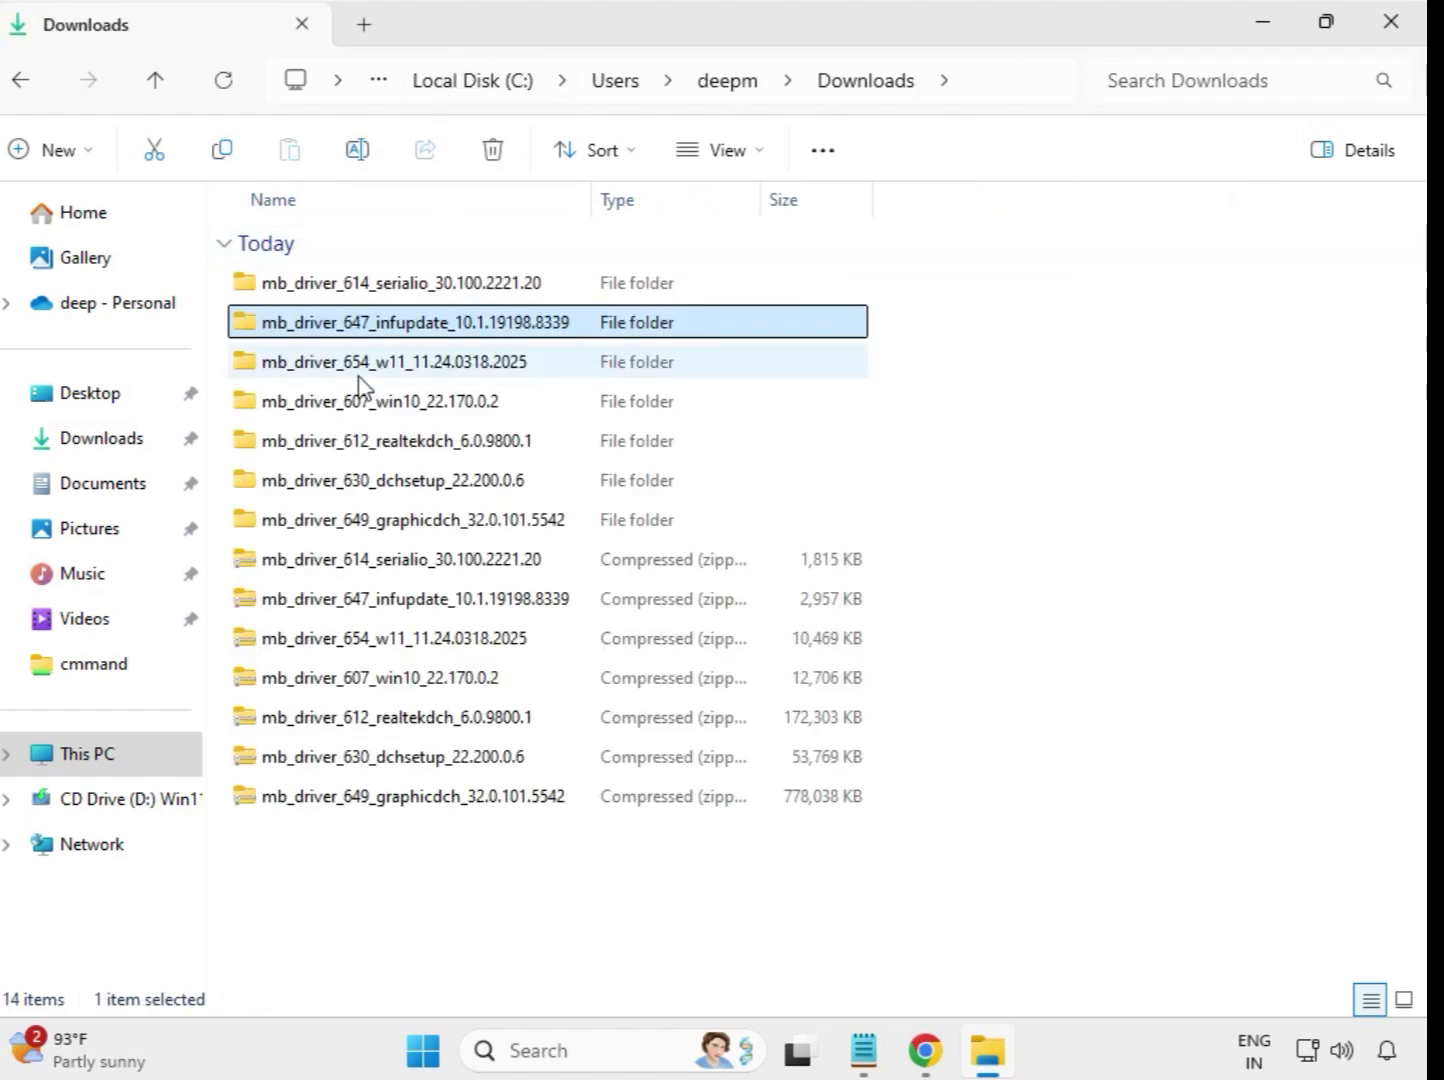
- Run the mb_driver_654_w11_11.24.0318.2025 application from its extracted folder as administrator, allow it to make changes and return to Downloads
double_click(404, 364)
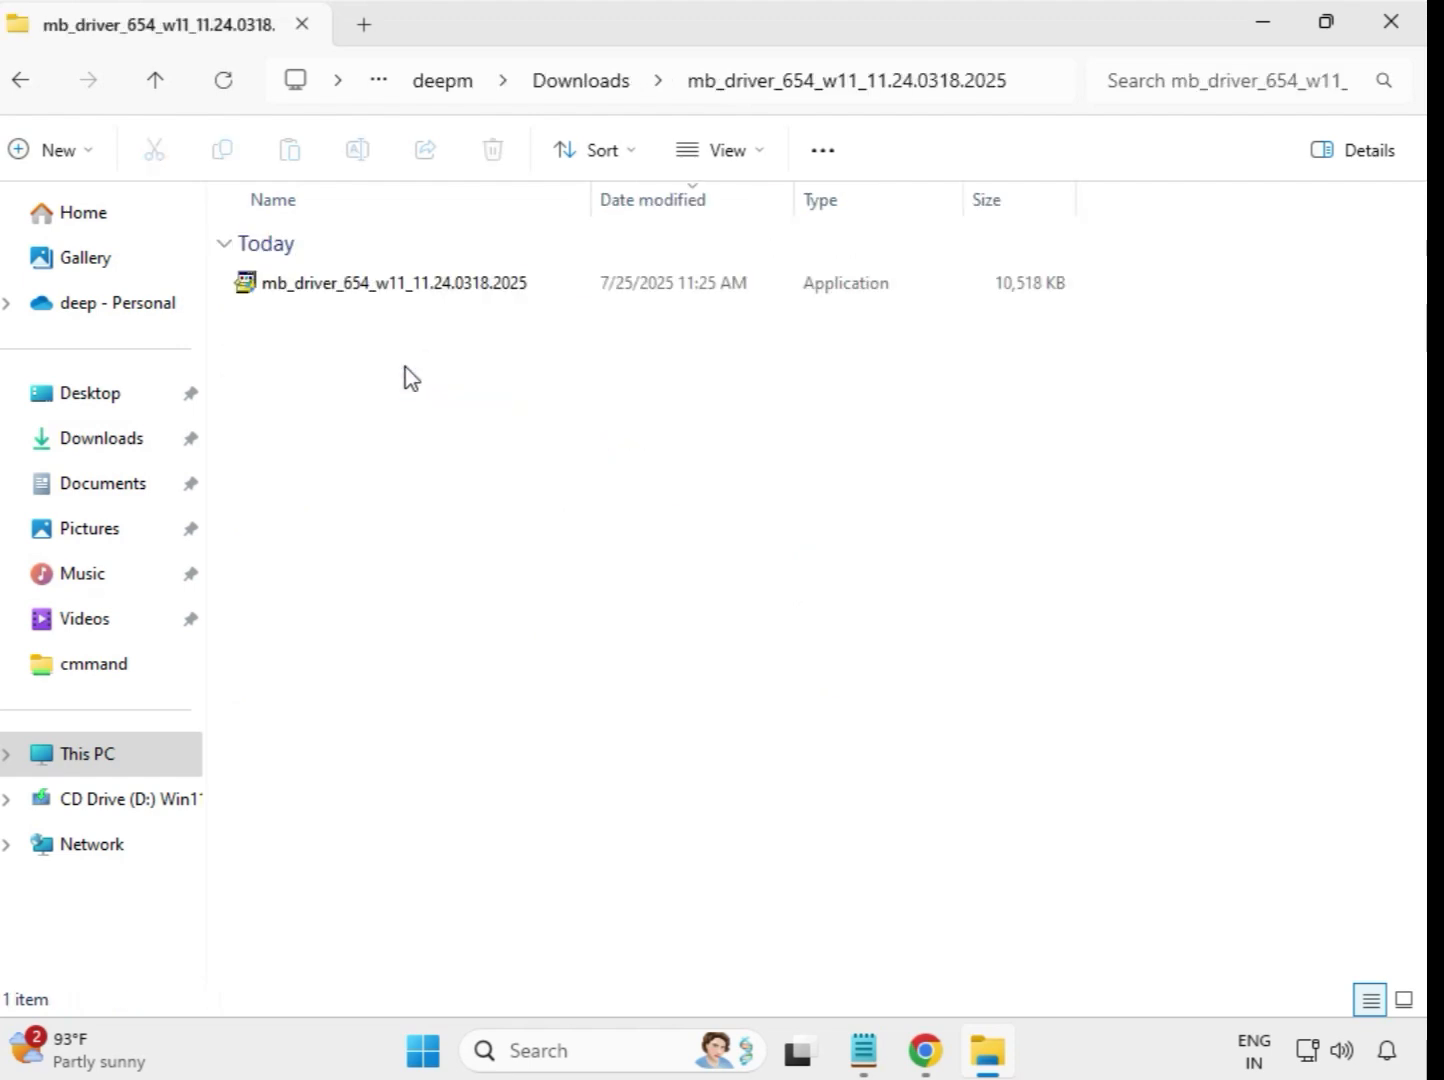
left_click(420, 290)
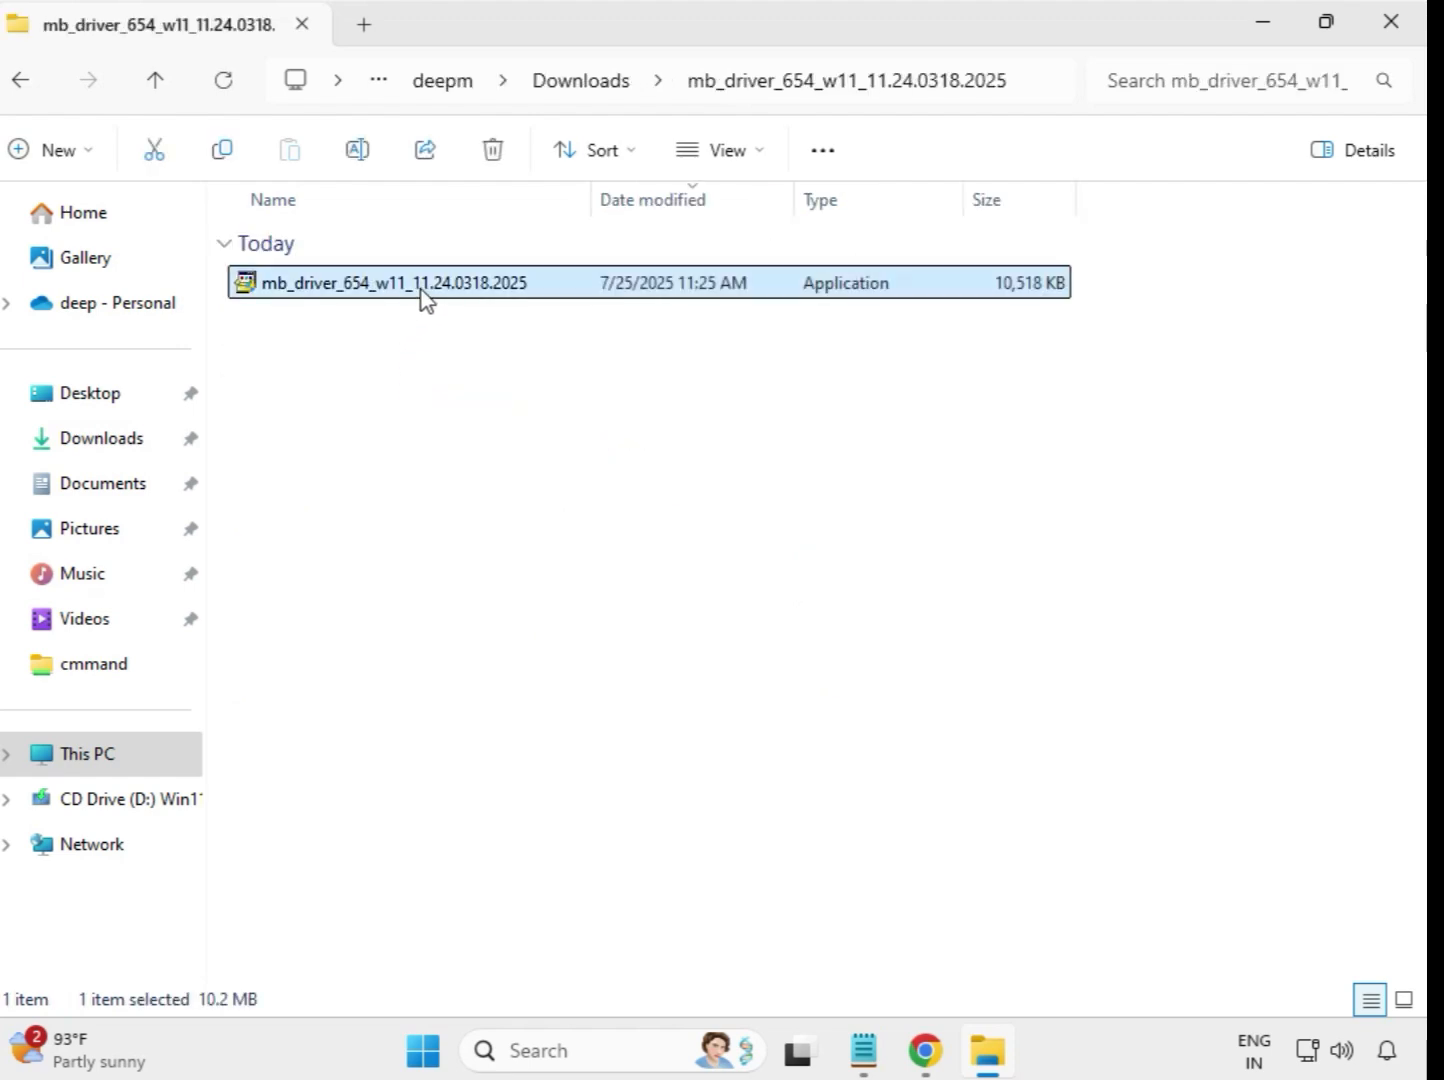
right_click(421, 296)
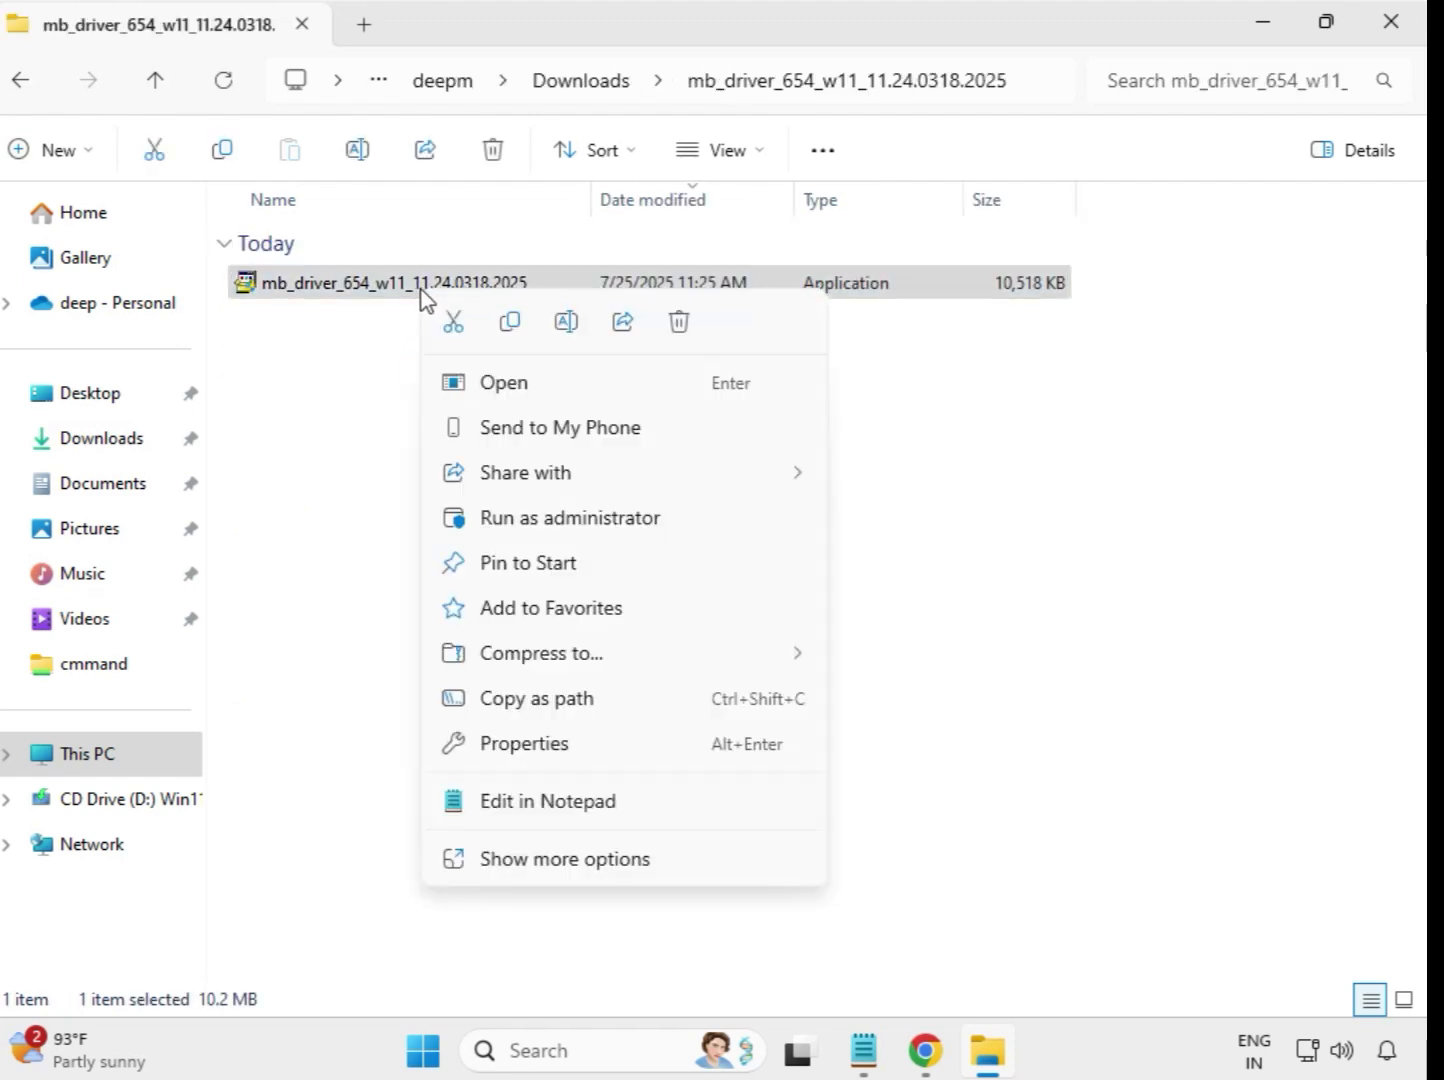
left_click(561, 520)
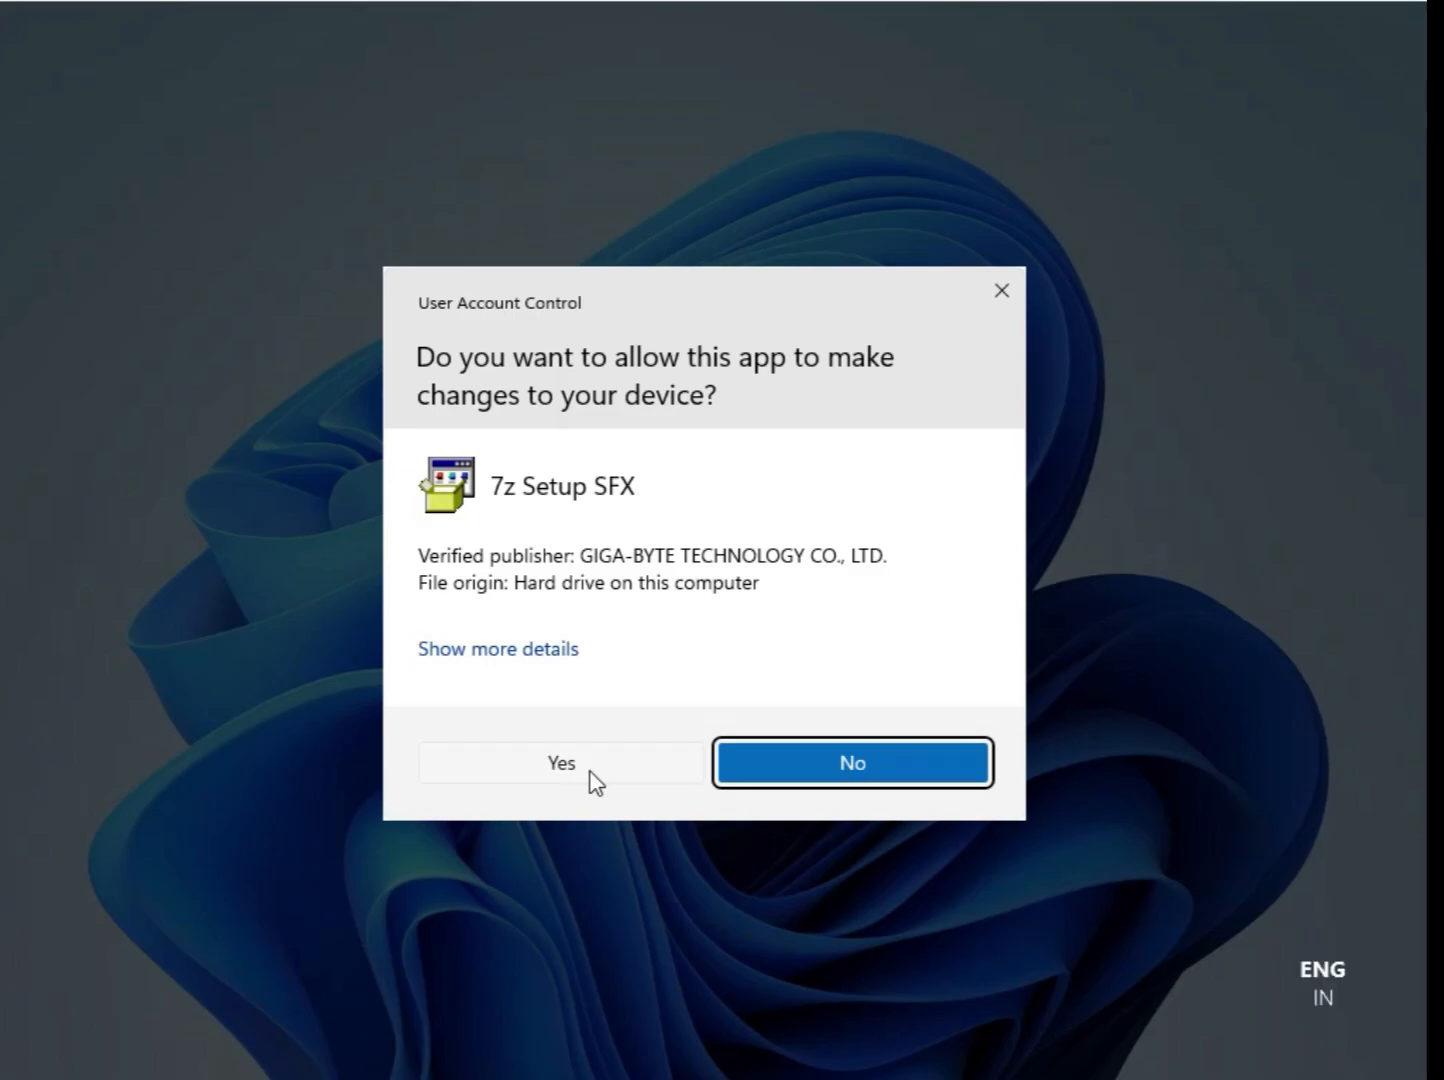
left_click(562, 762)
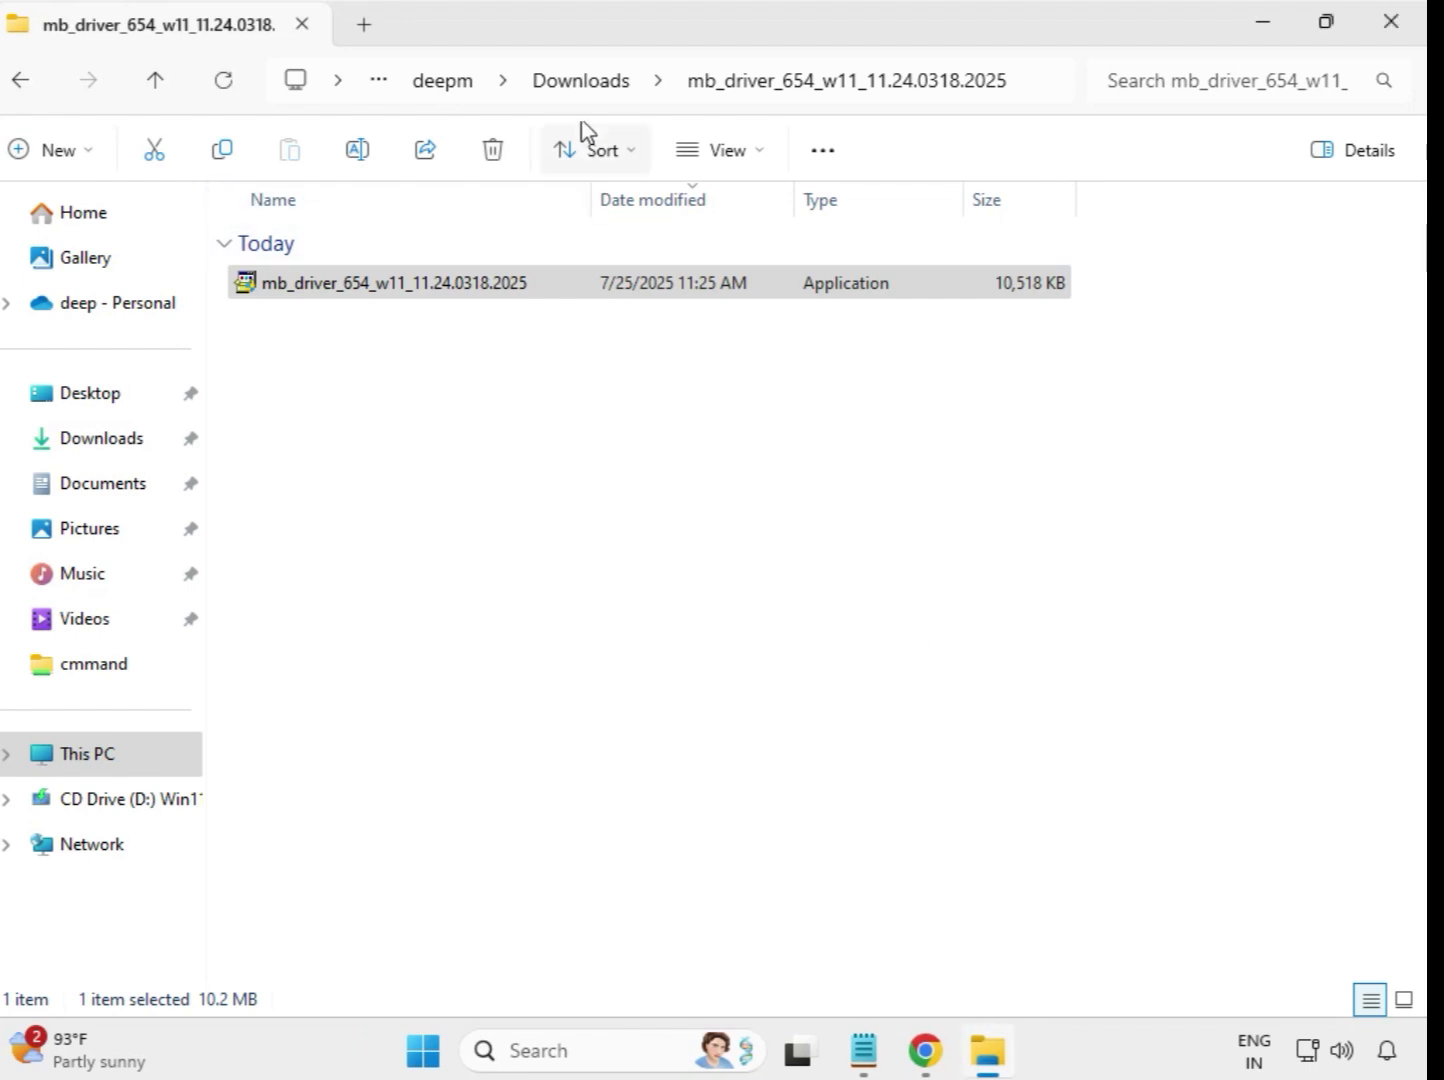
left_click(585, 84)
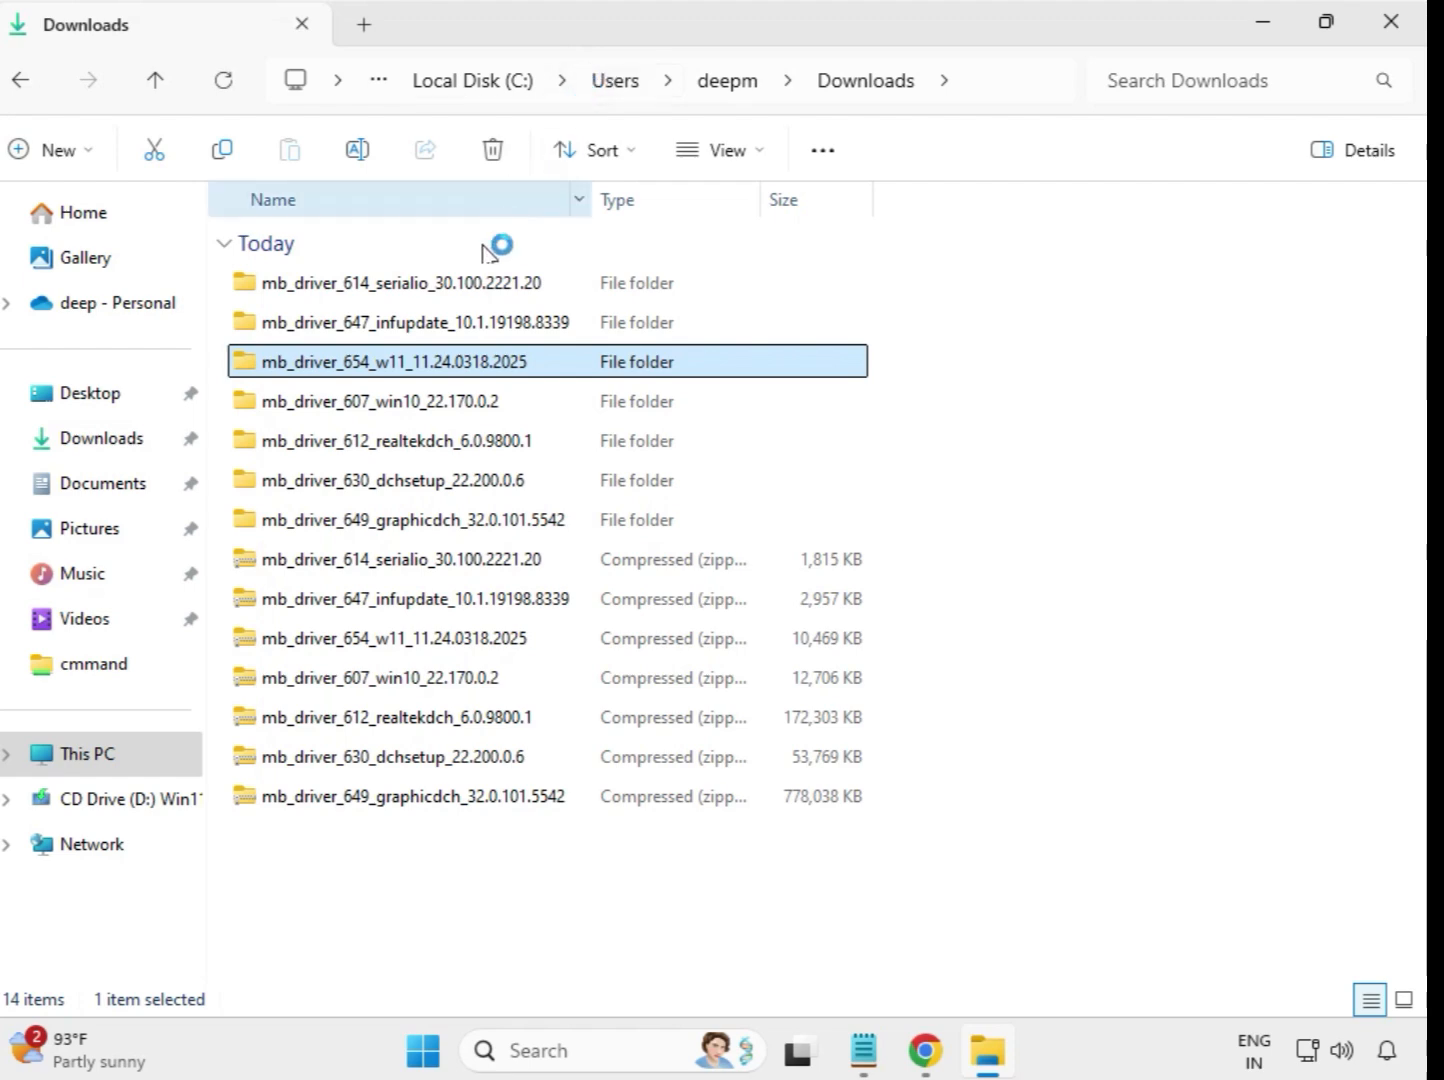
- Run the mb_driver_607_win10_22.170.0.2 application from its extracted folder as administrator, allow it to make changes and return to Downloads
double_click(419, 403)
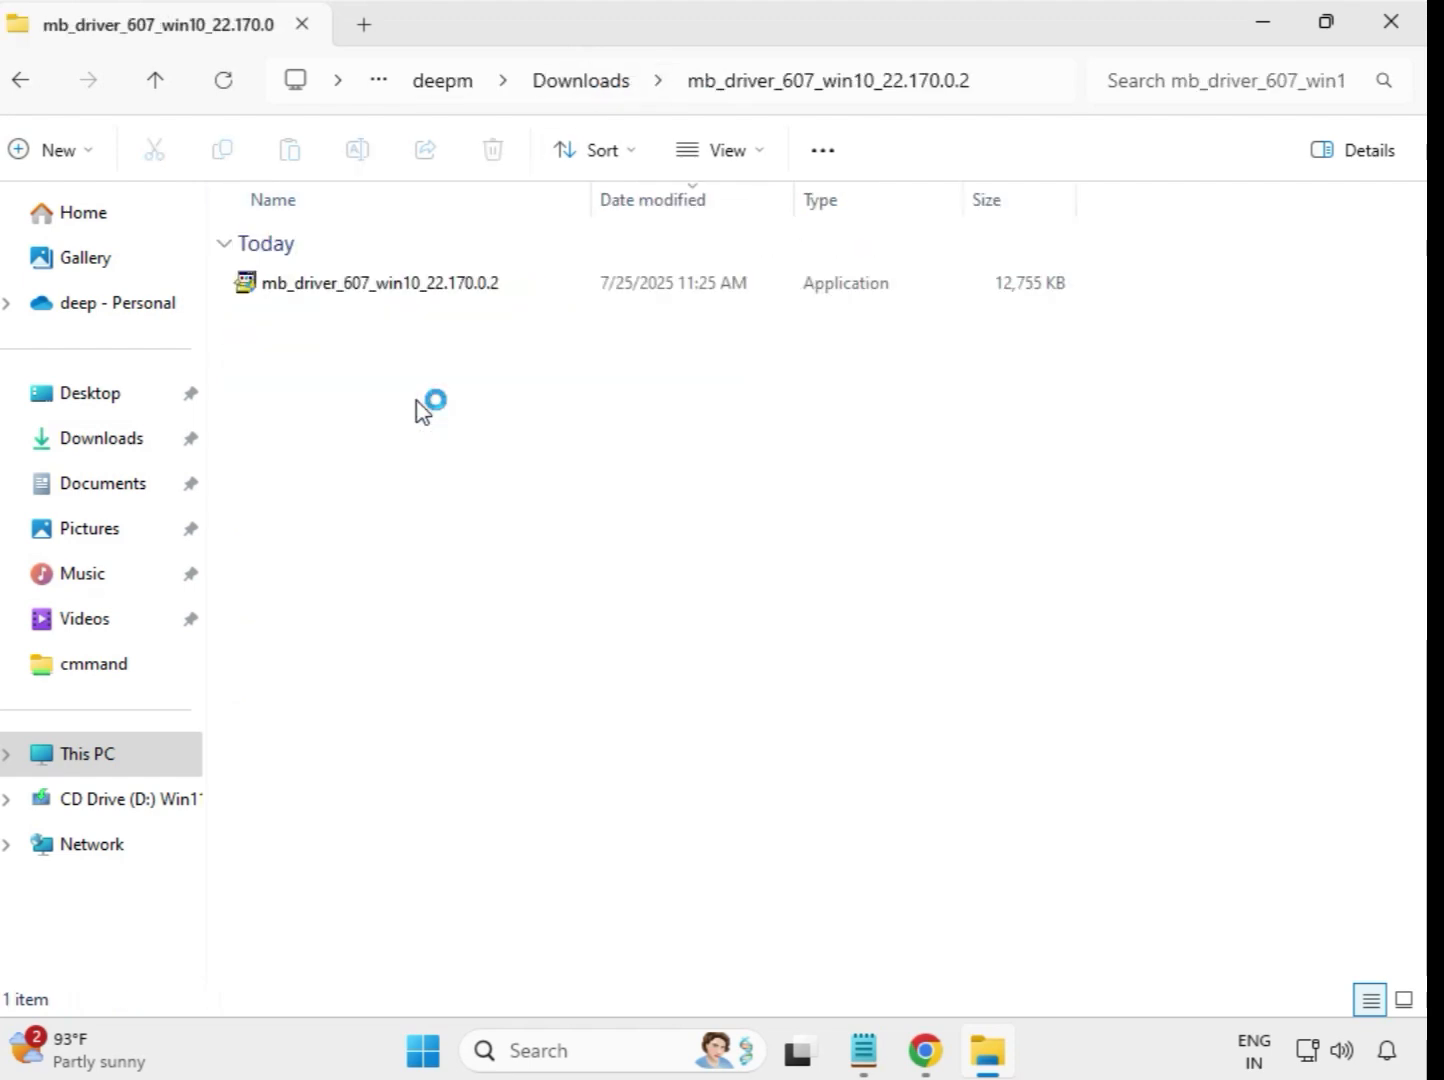
left_click(398, 292)
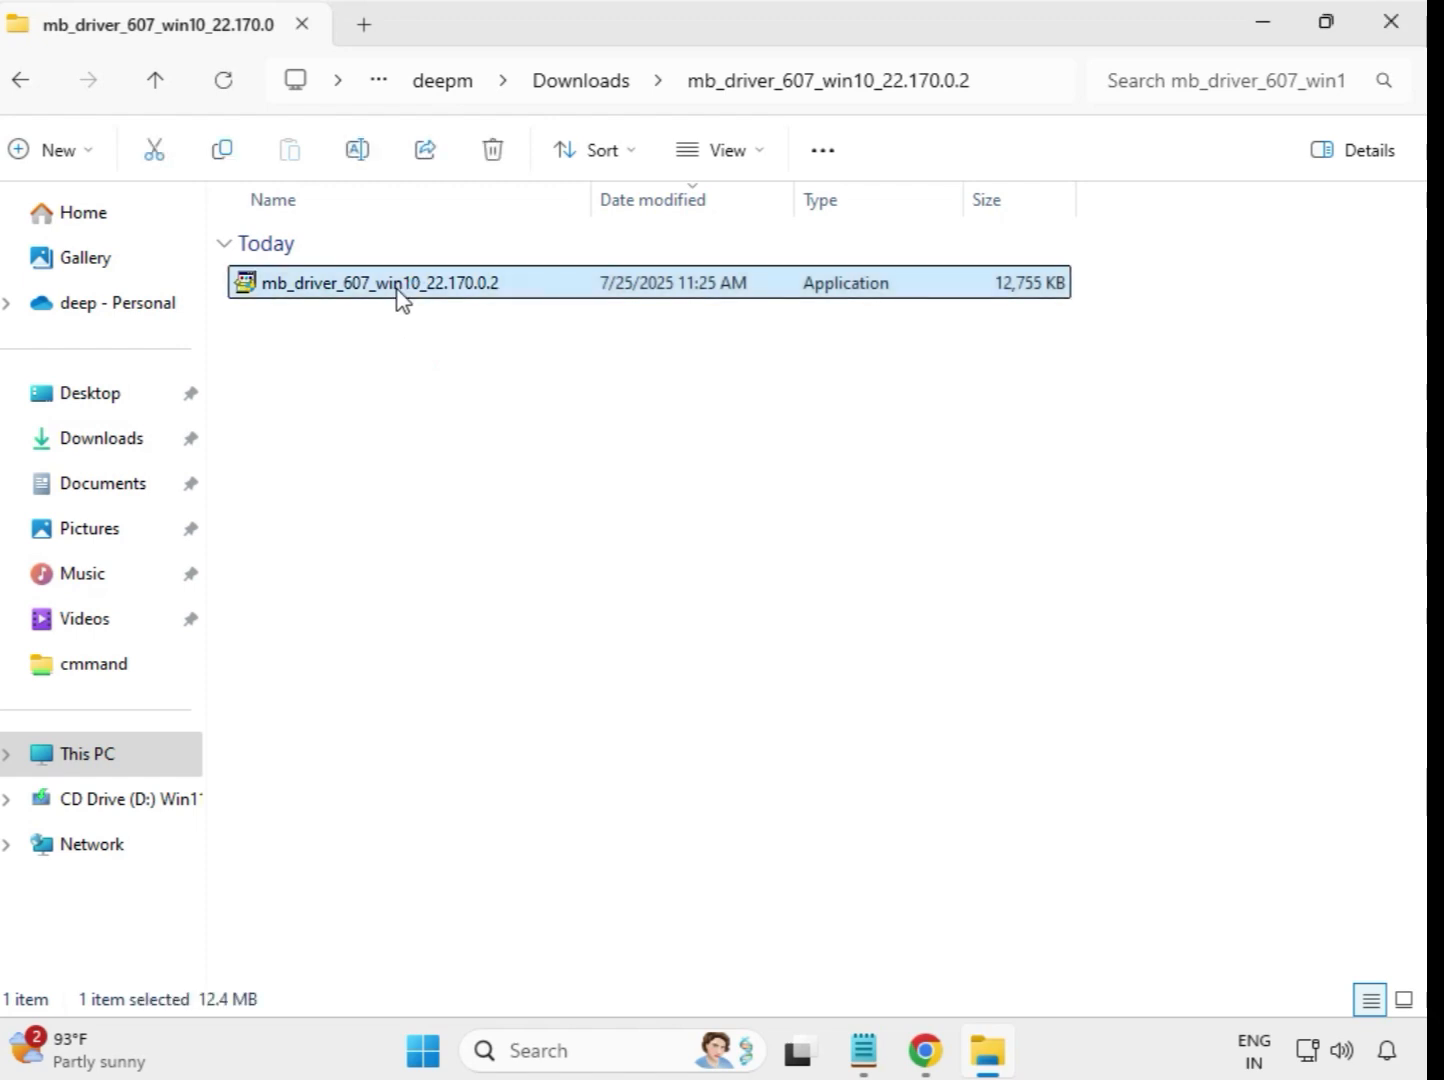
right_click(398, 290)
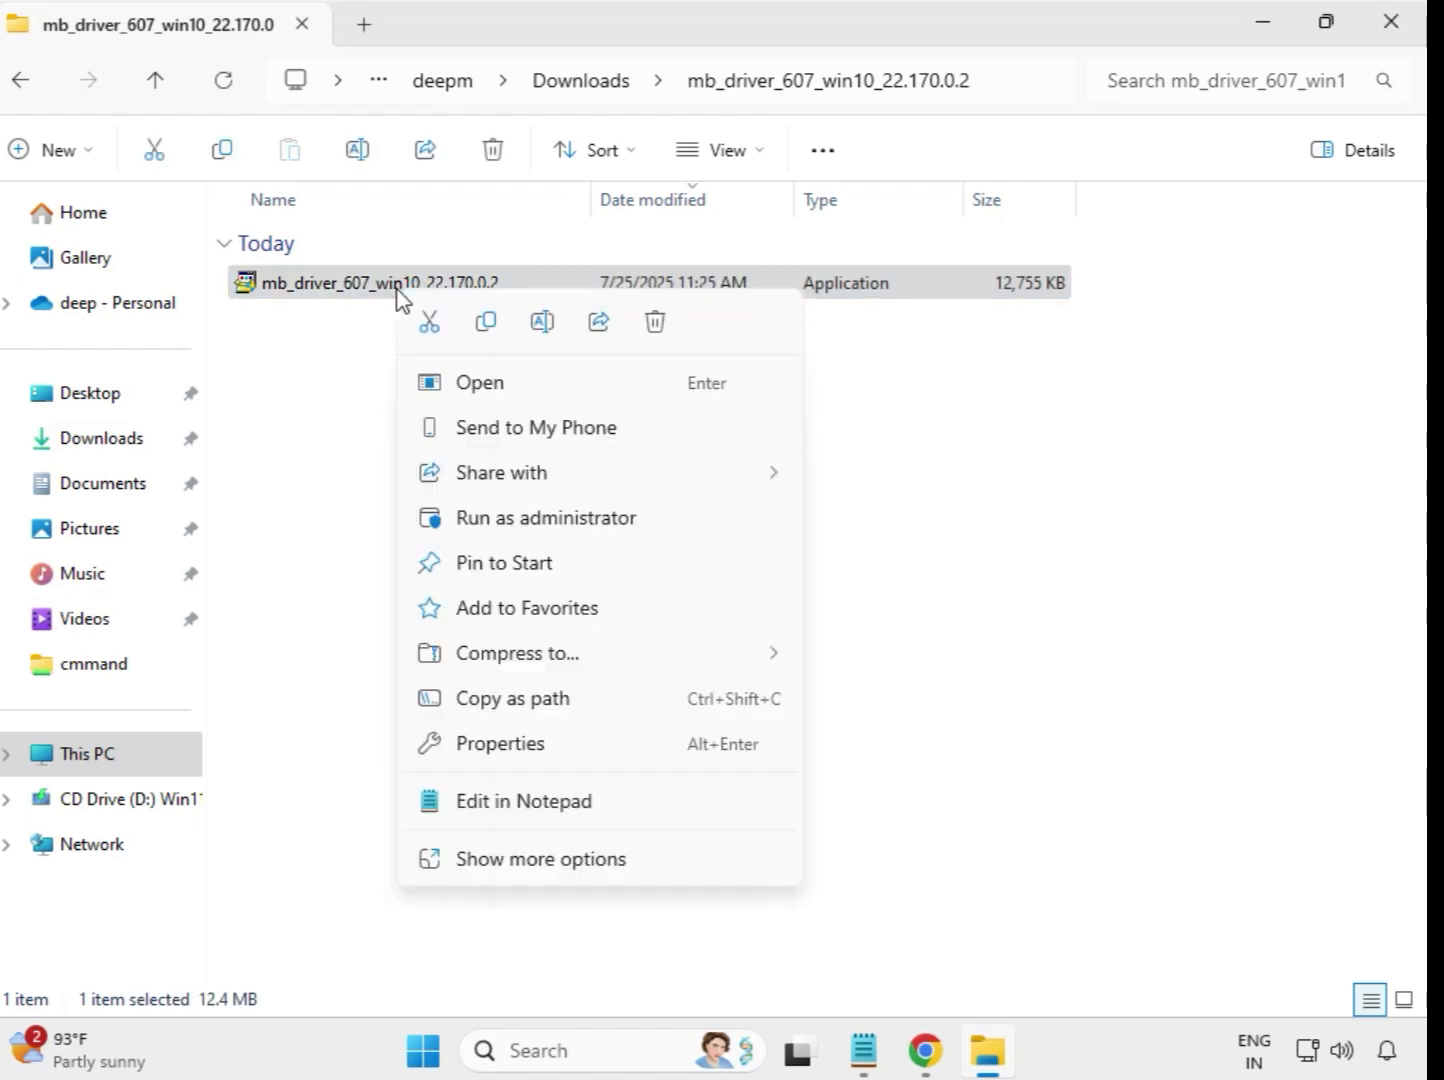
left_click(517, 518)
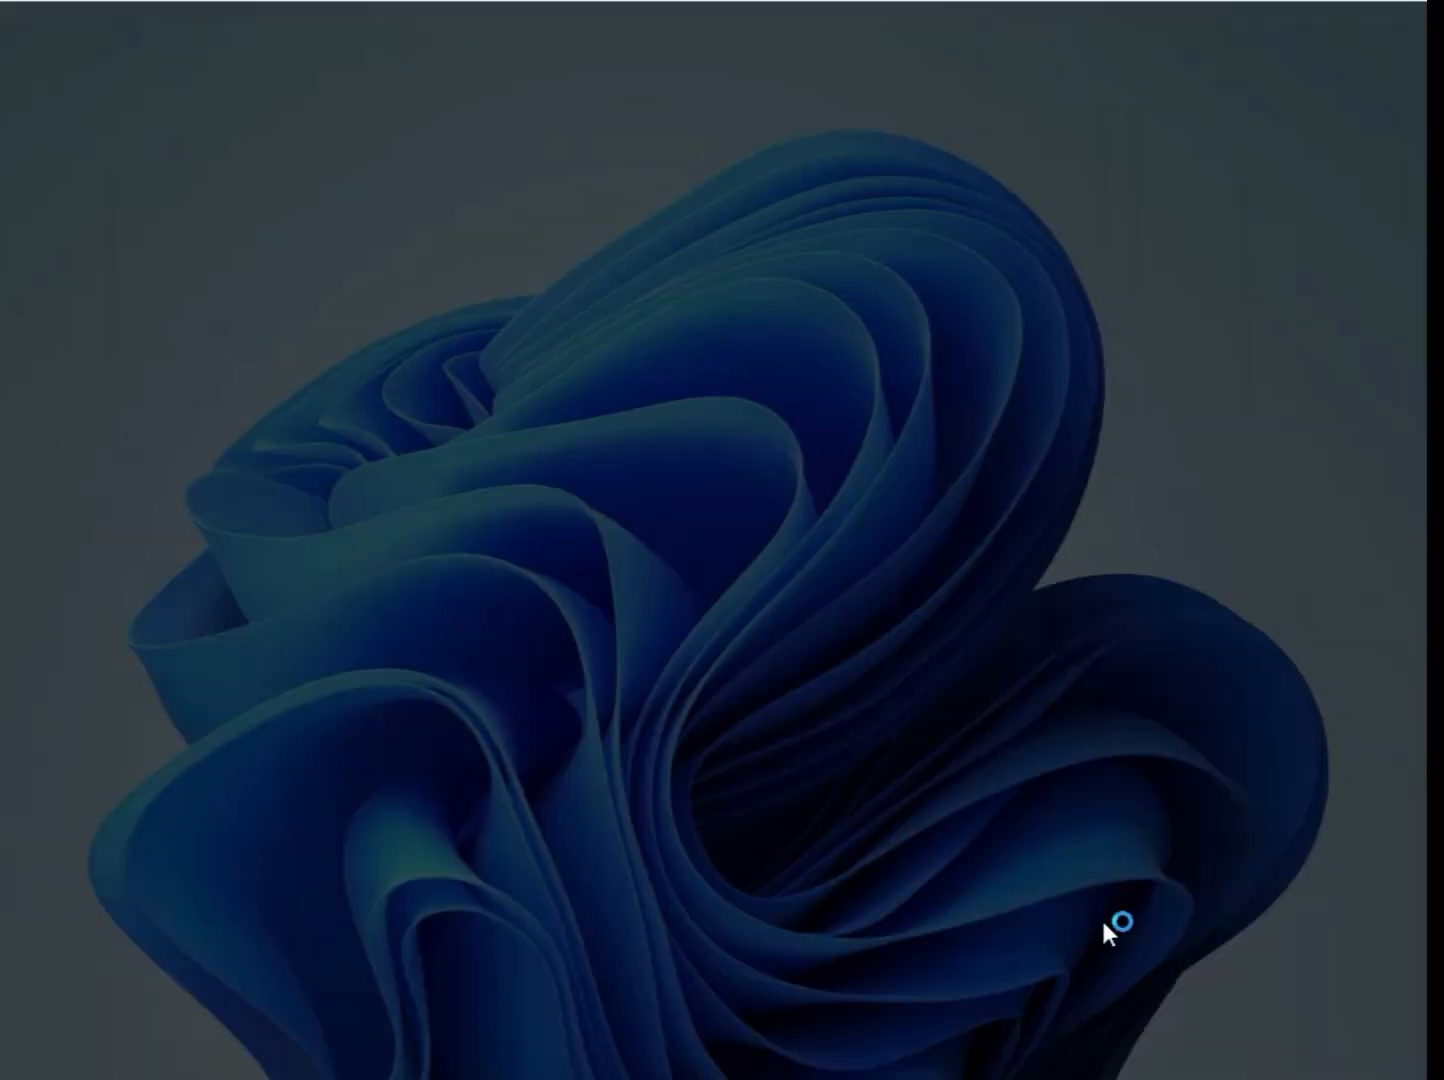
left_click(592, 761)
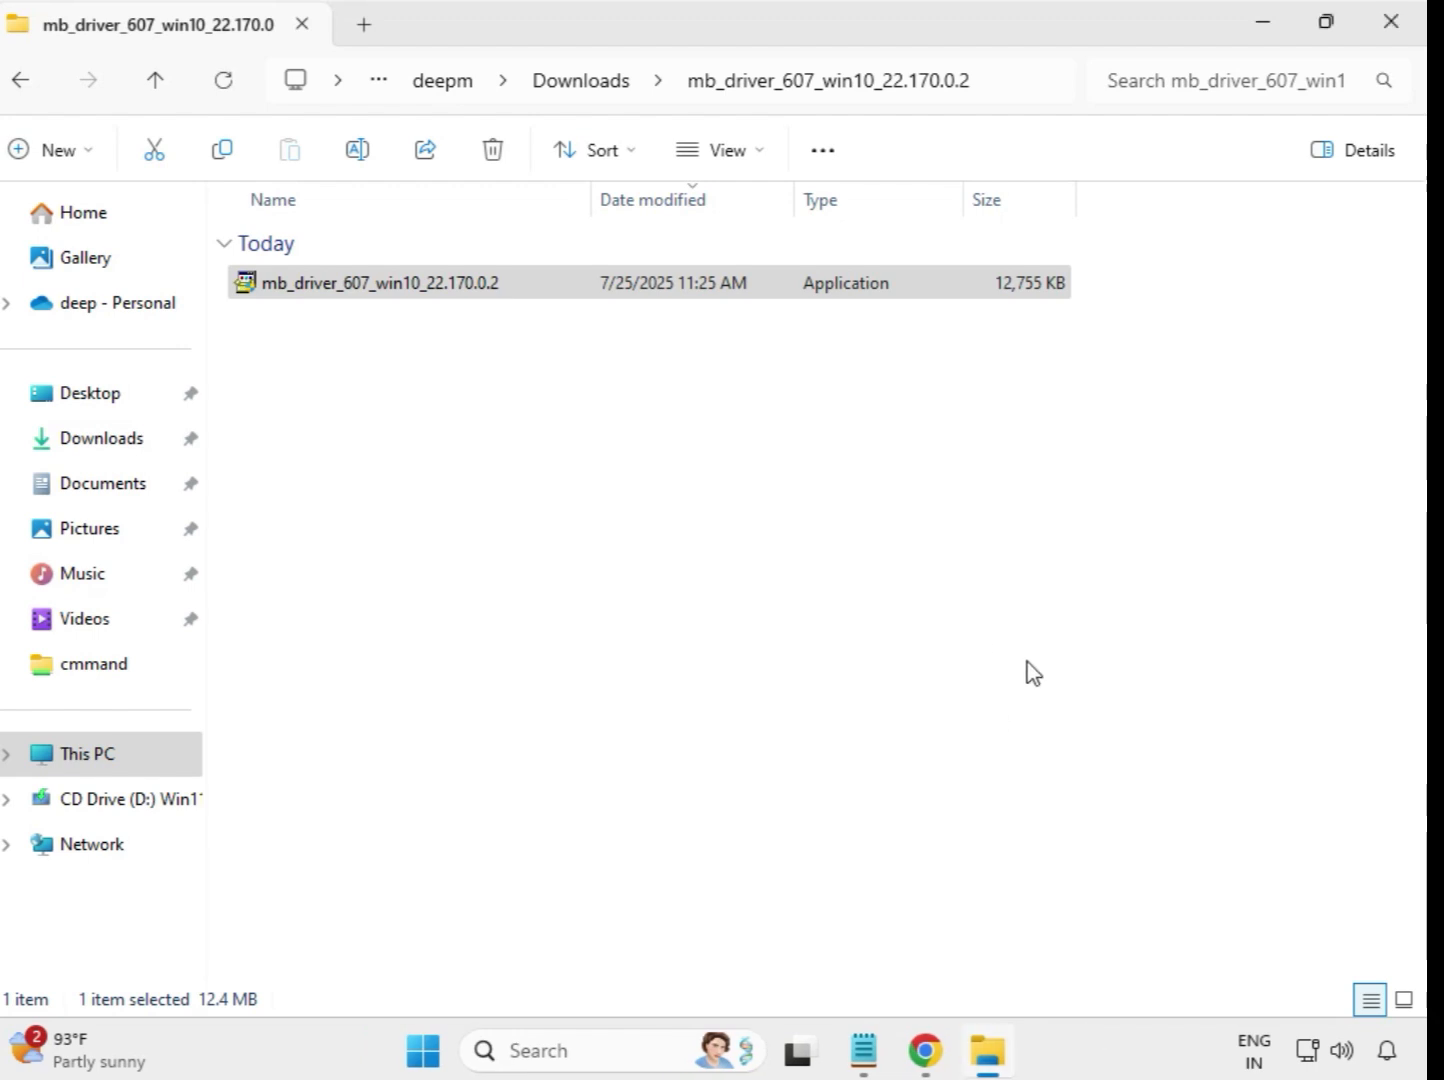
left_click(577, 84)
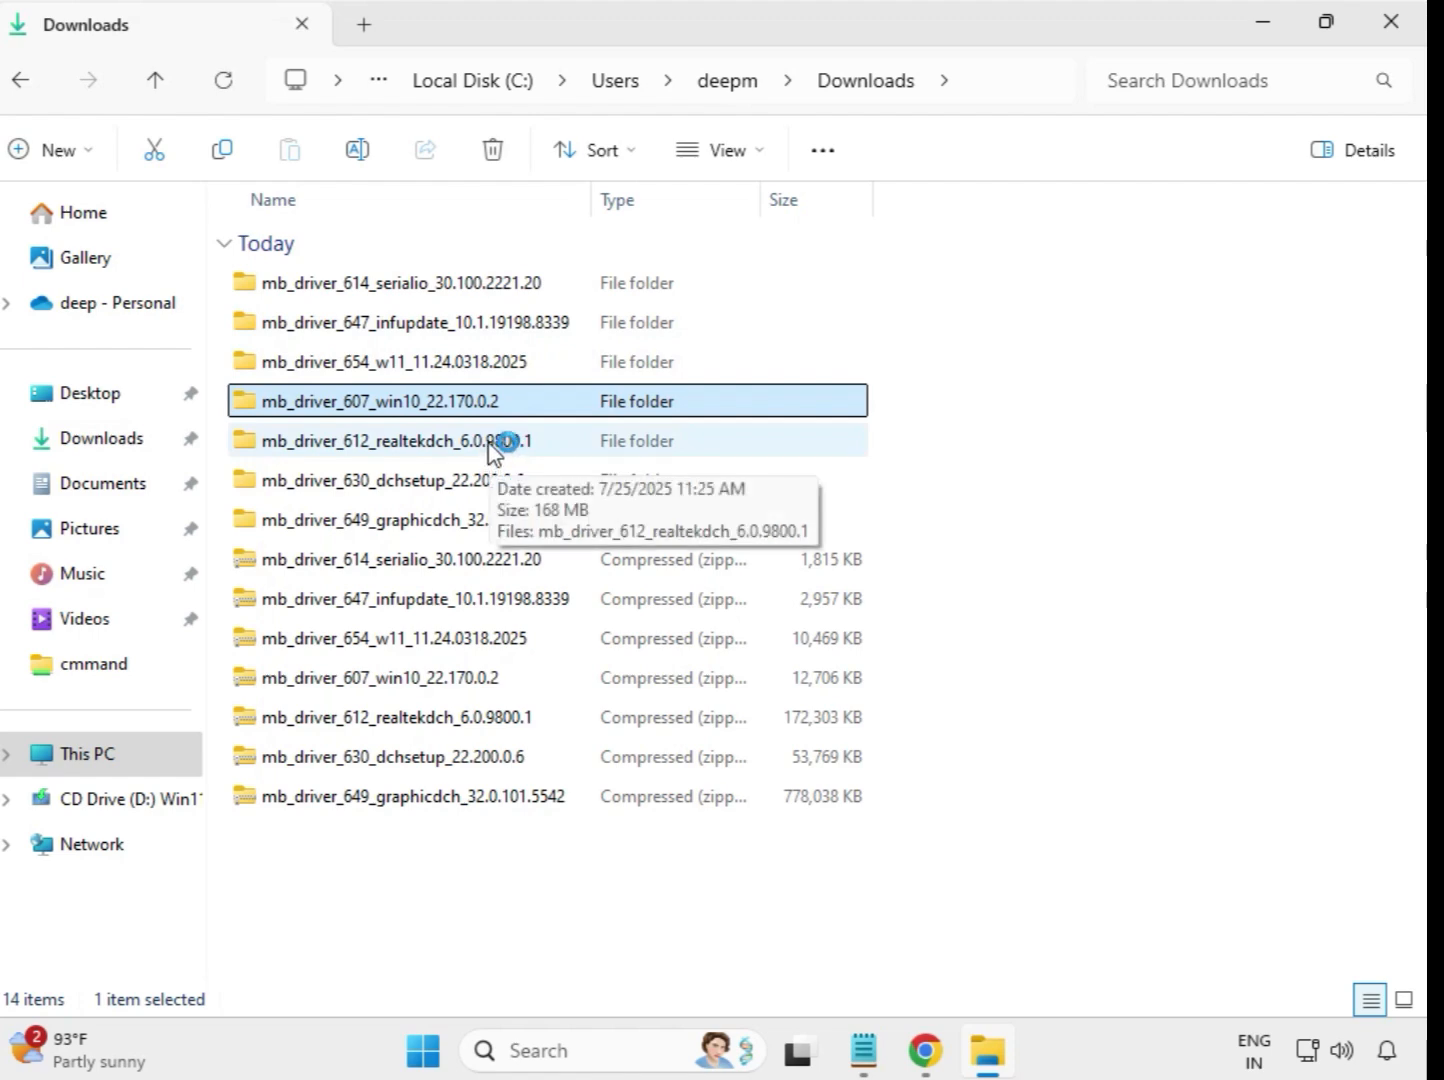
- Run the mb_driver_612_realtekdch_6.0.9800.1 application from its extracted folder as administrator, allow it to make changes and return to Downloads
left_click(491, 451)
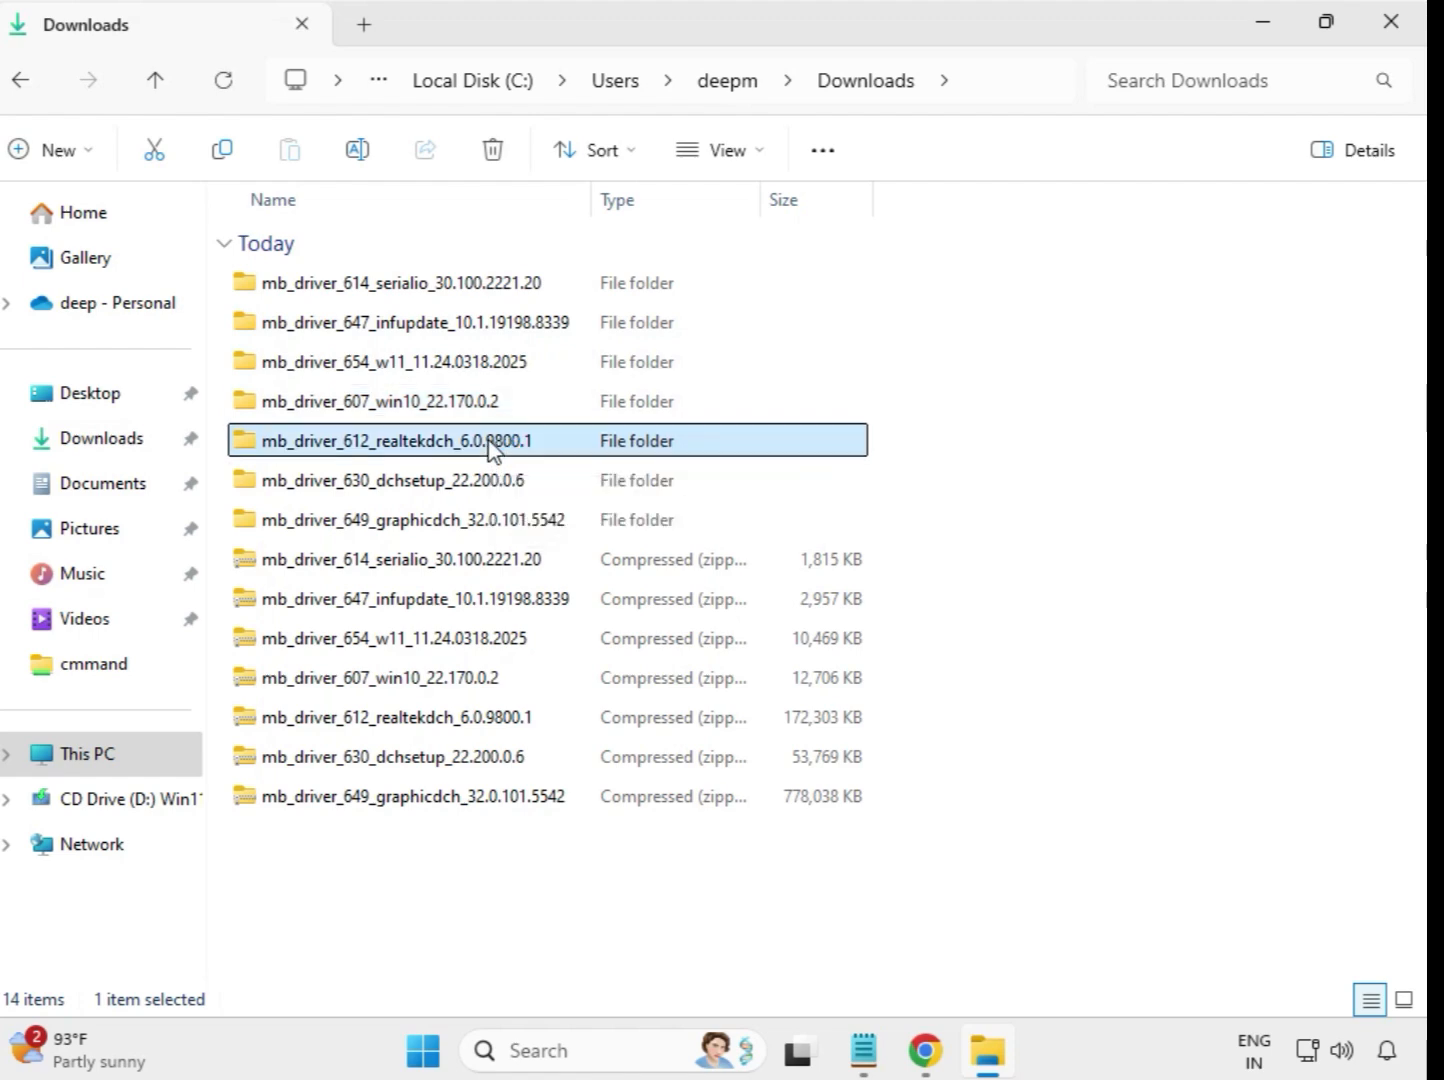
double_click(572, 441)
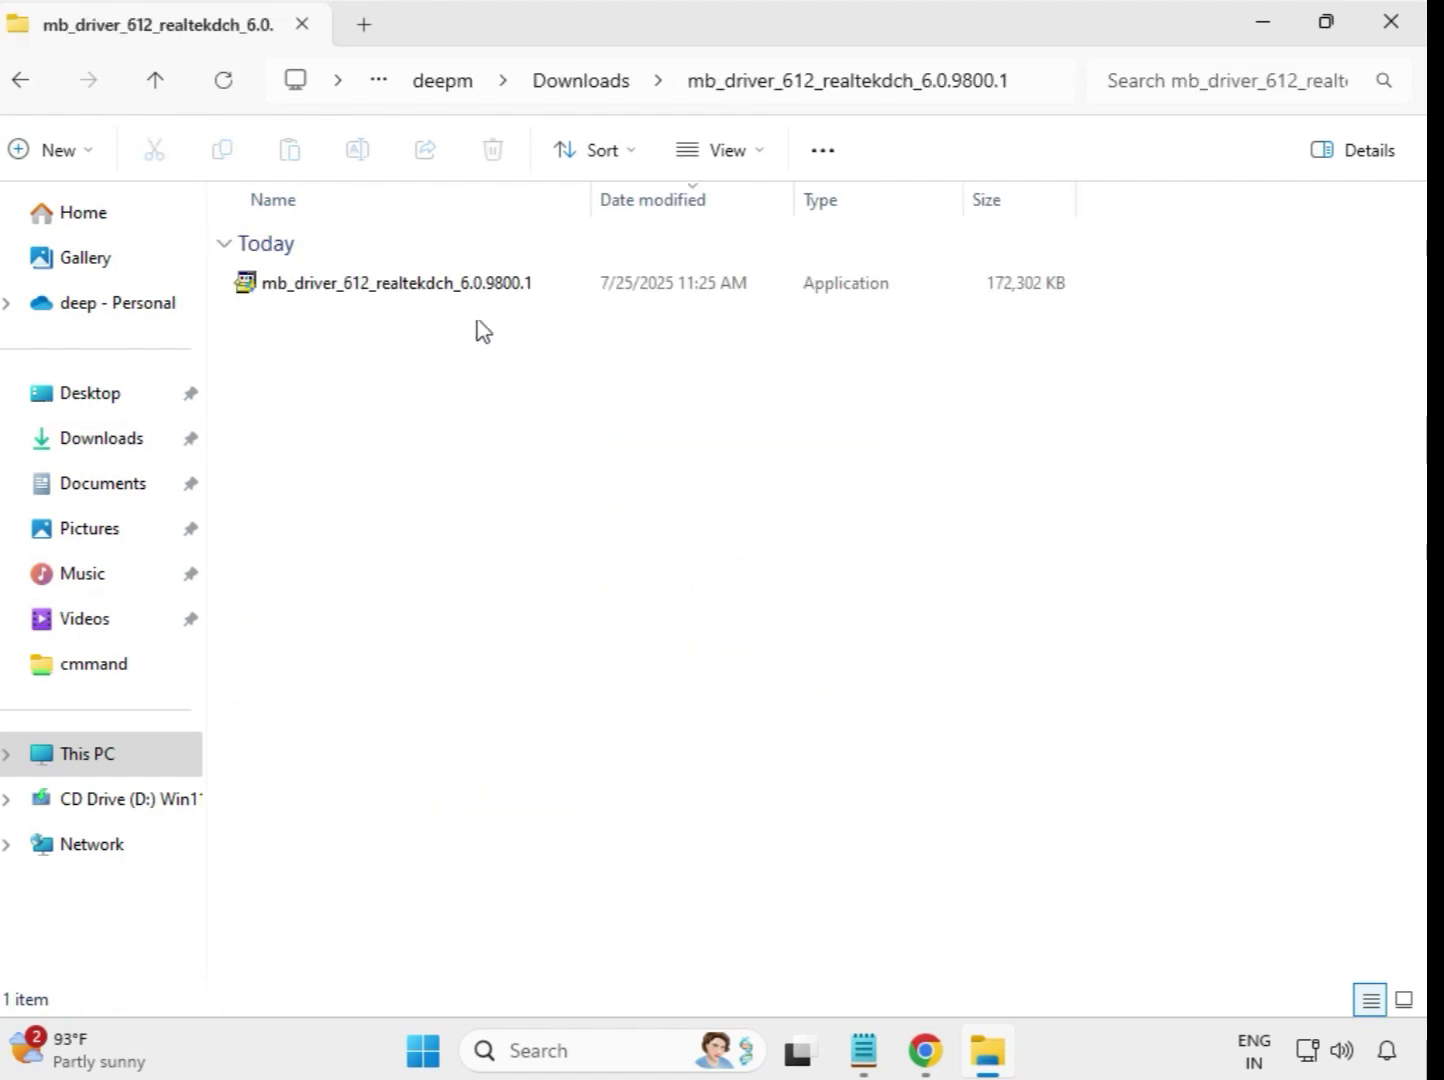
left_click(443, 287)
right_click(444, 289)
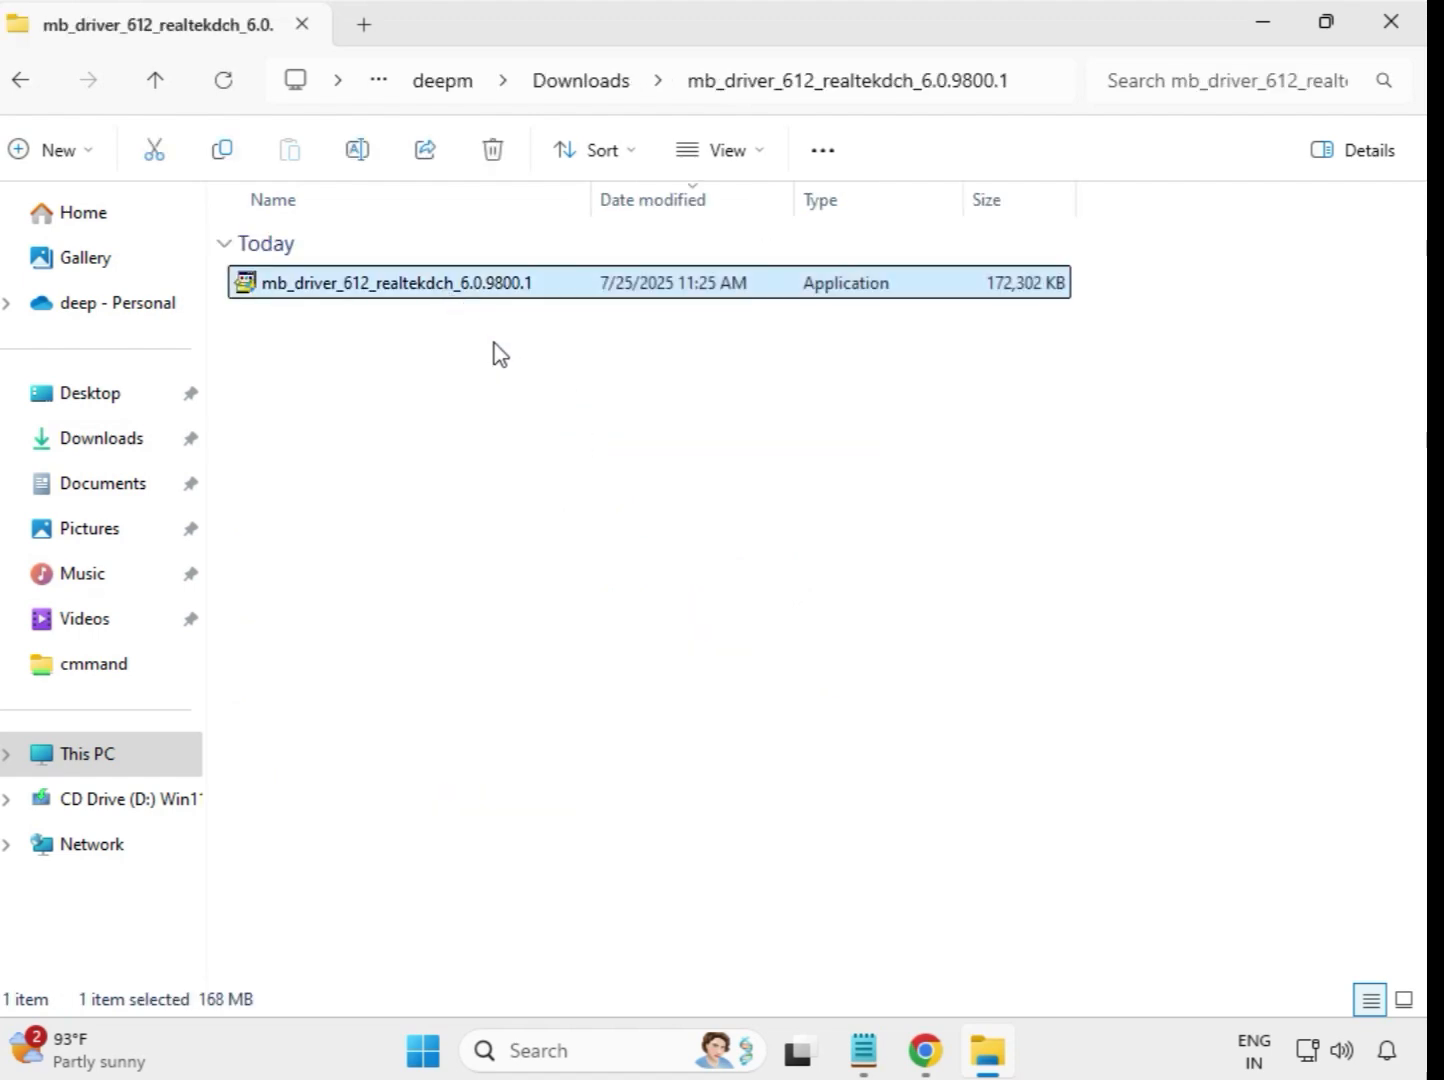
left_click(619, 516)
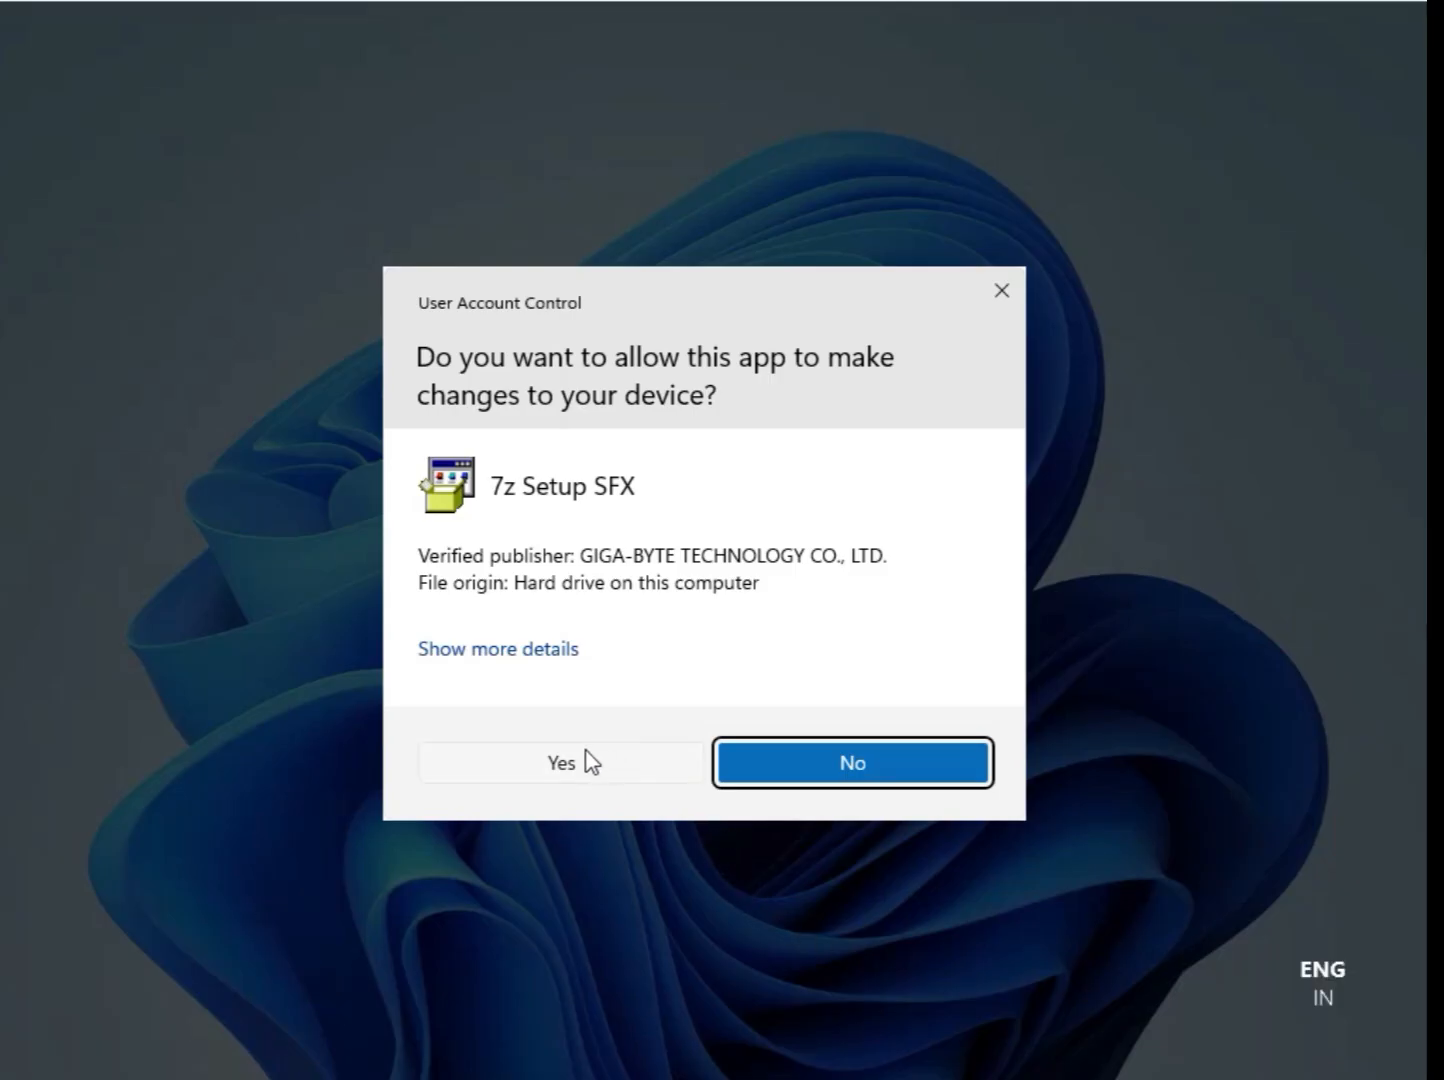
left_click(588, 760)
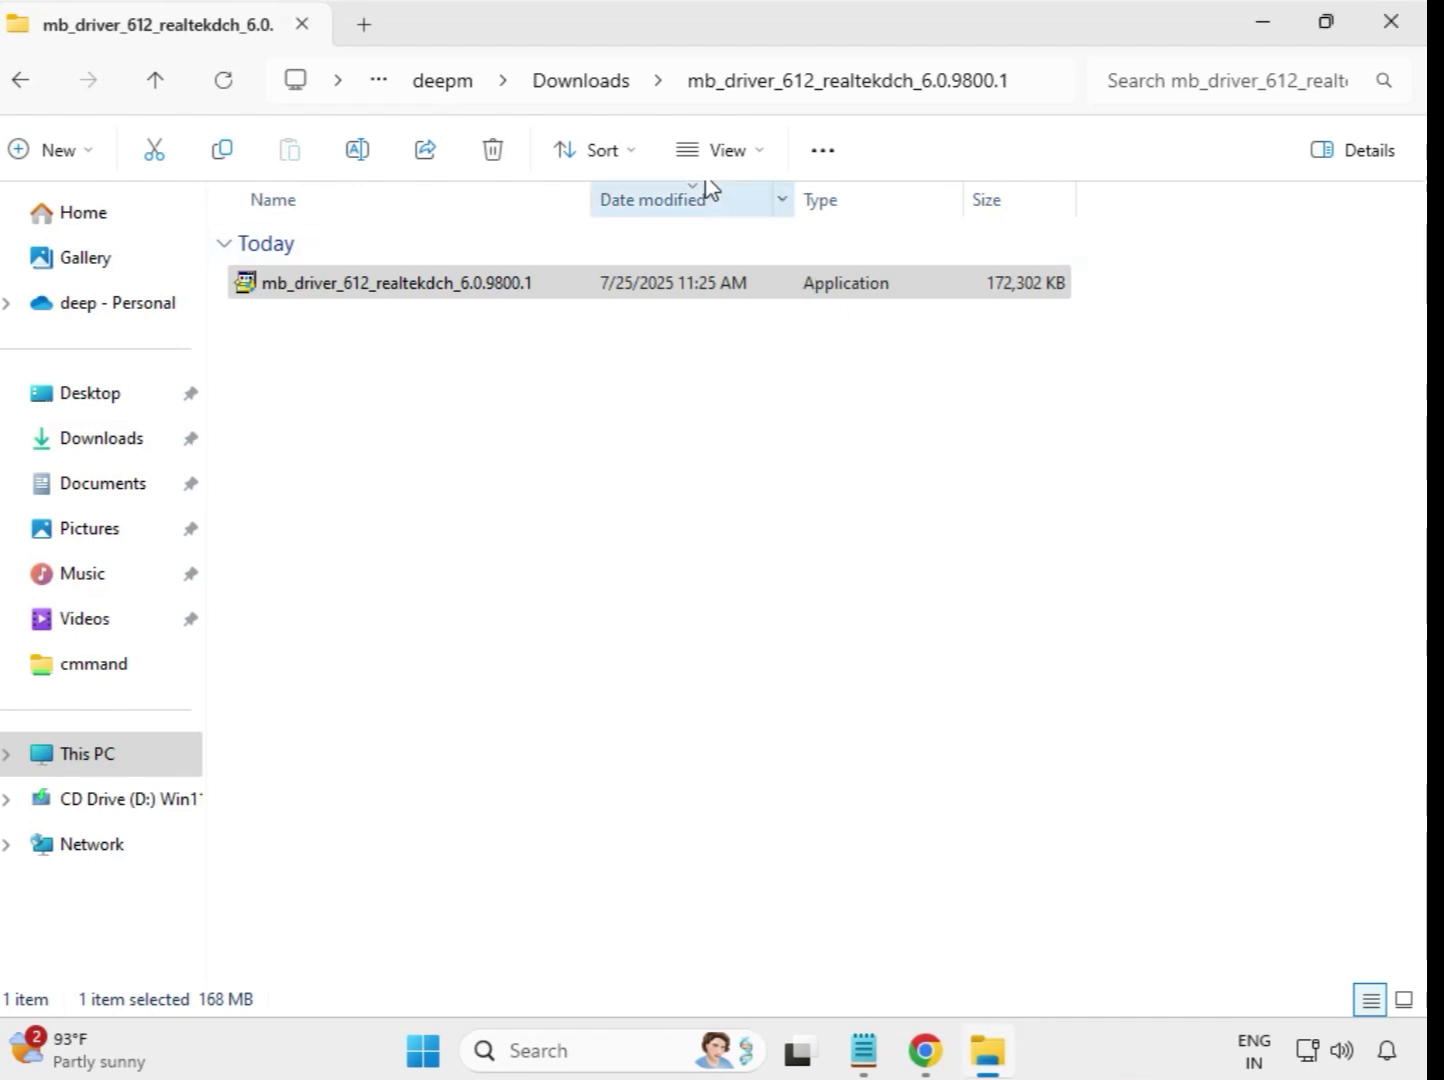
left_click(587, 95)
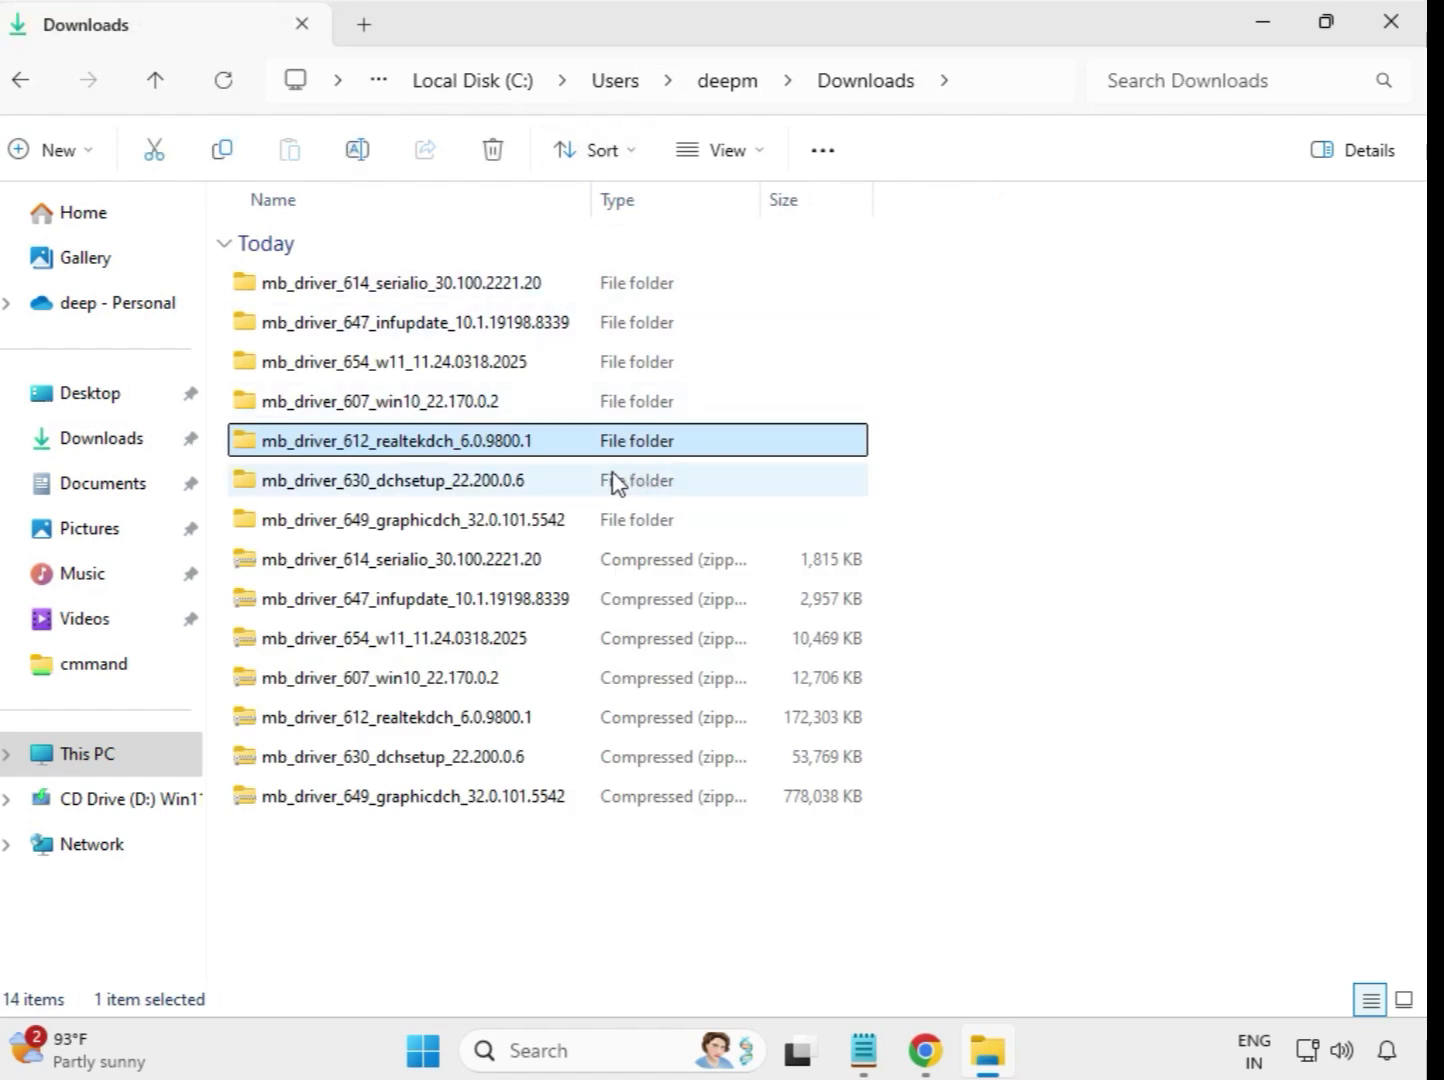
- Run the mb_driver_630_dchsetup_22.200.0.6 application from its extracted folder as administrator and allow it to make changes
left_click(473, 488)
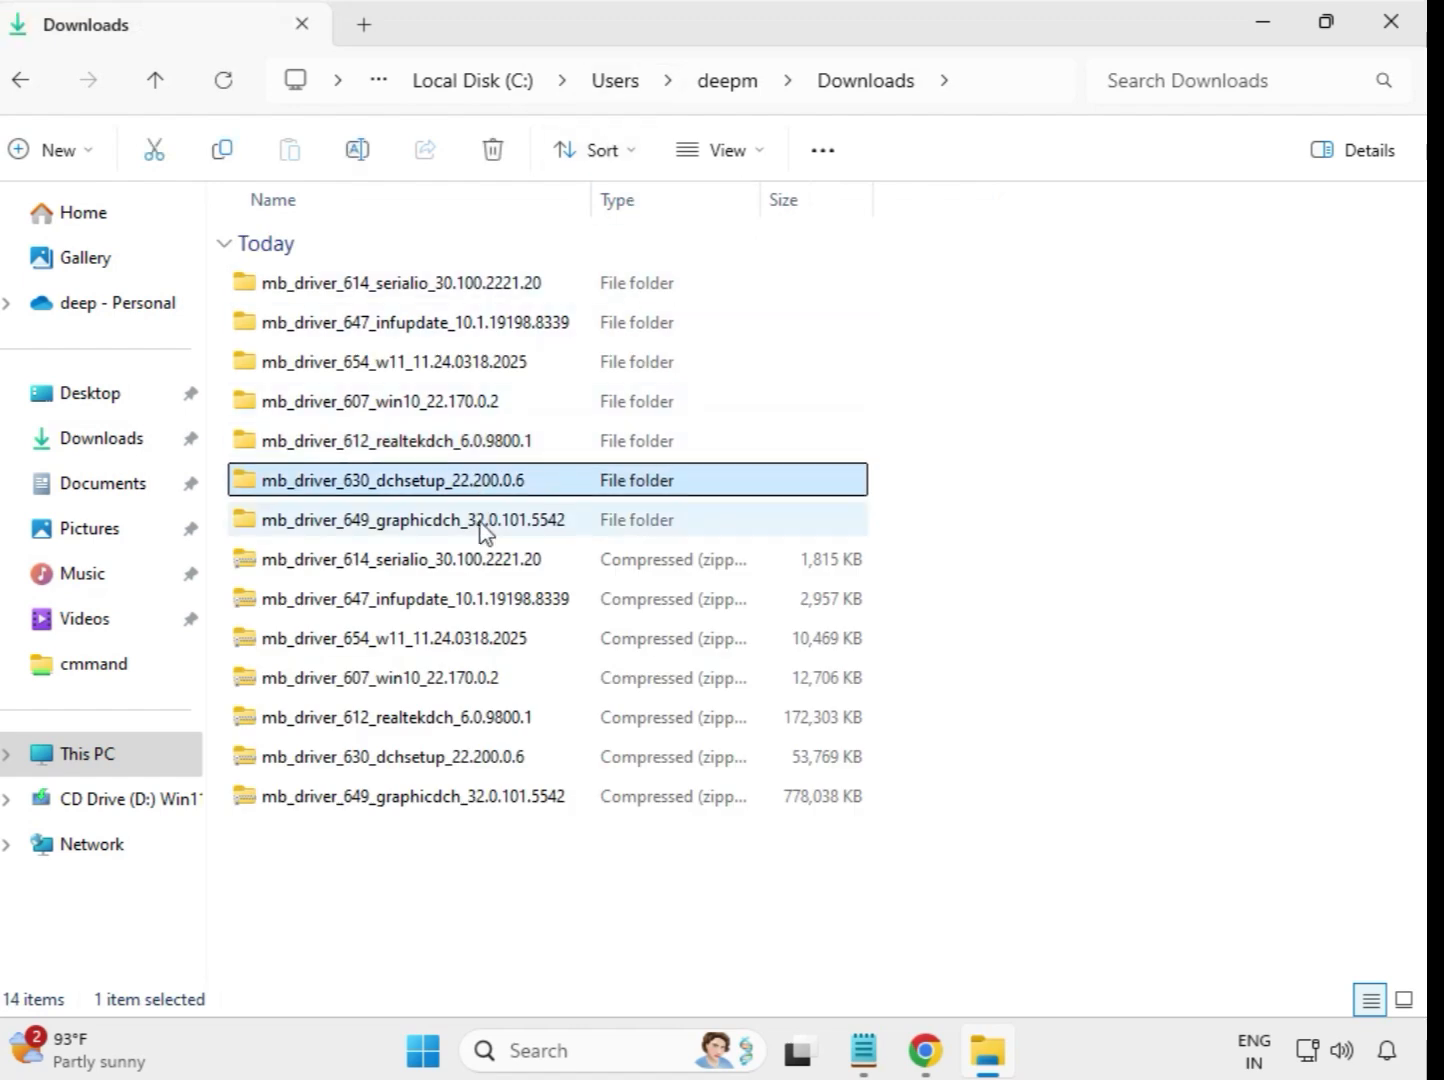
left_click(485, 512)
left_click(482, 488)
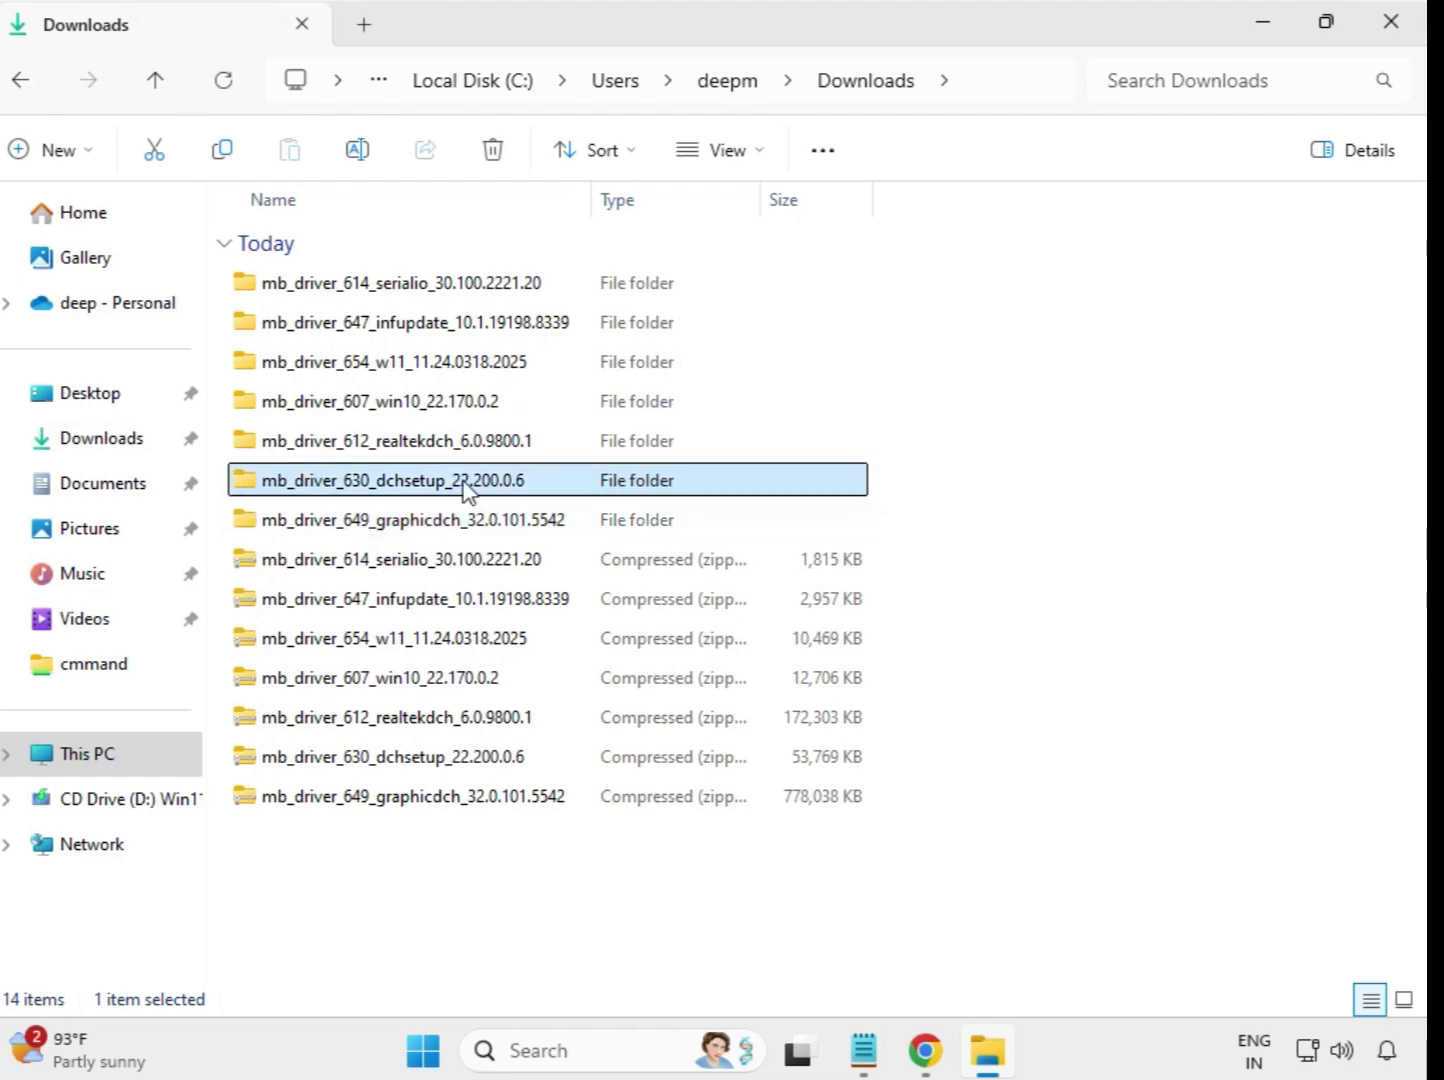
double_click(466, 490)
left_click(391, 290)
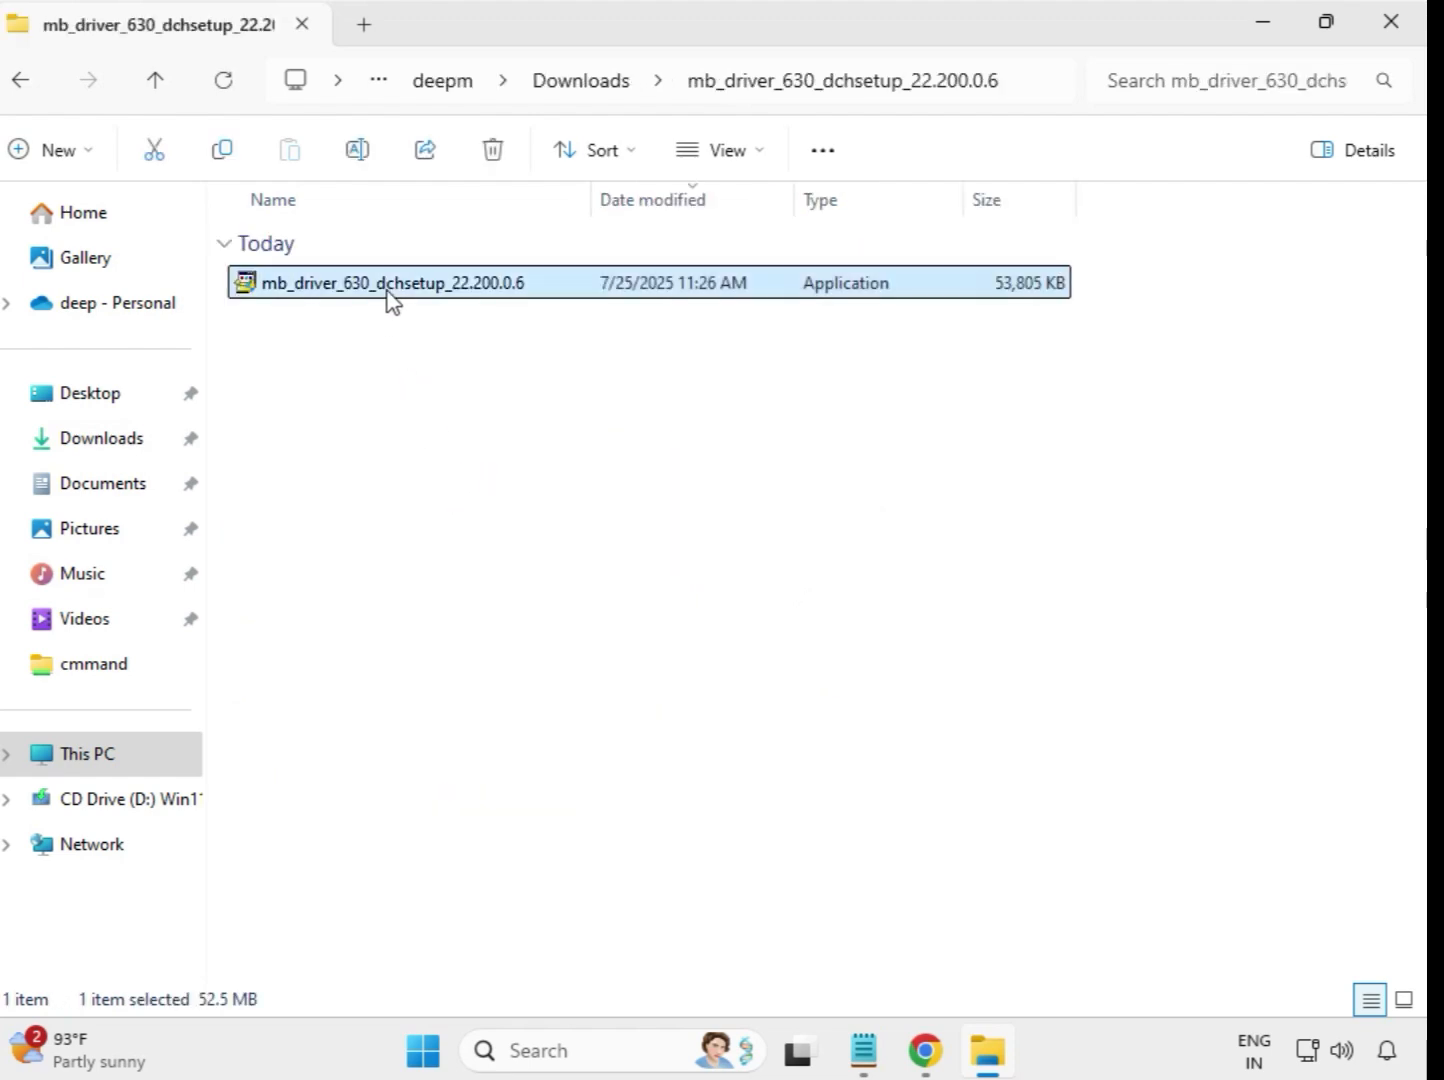
right_click(391, 297)
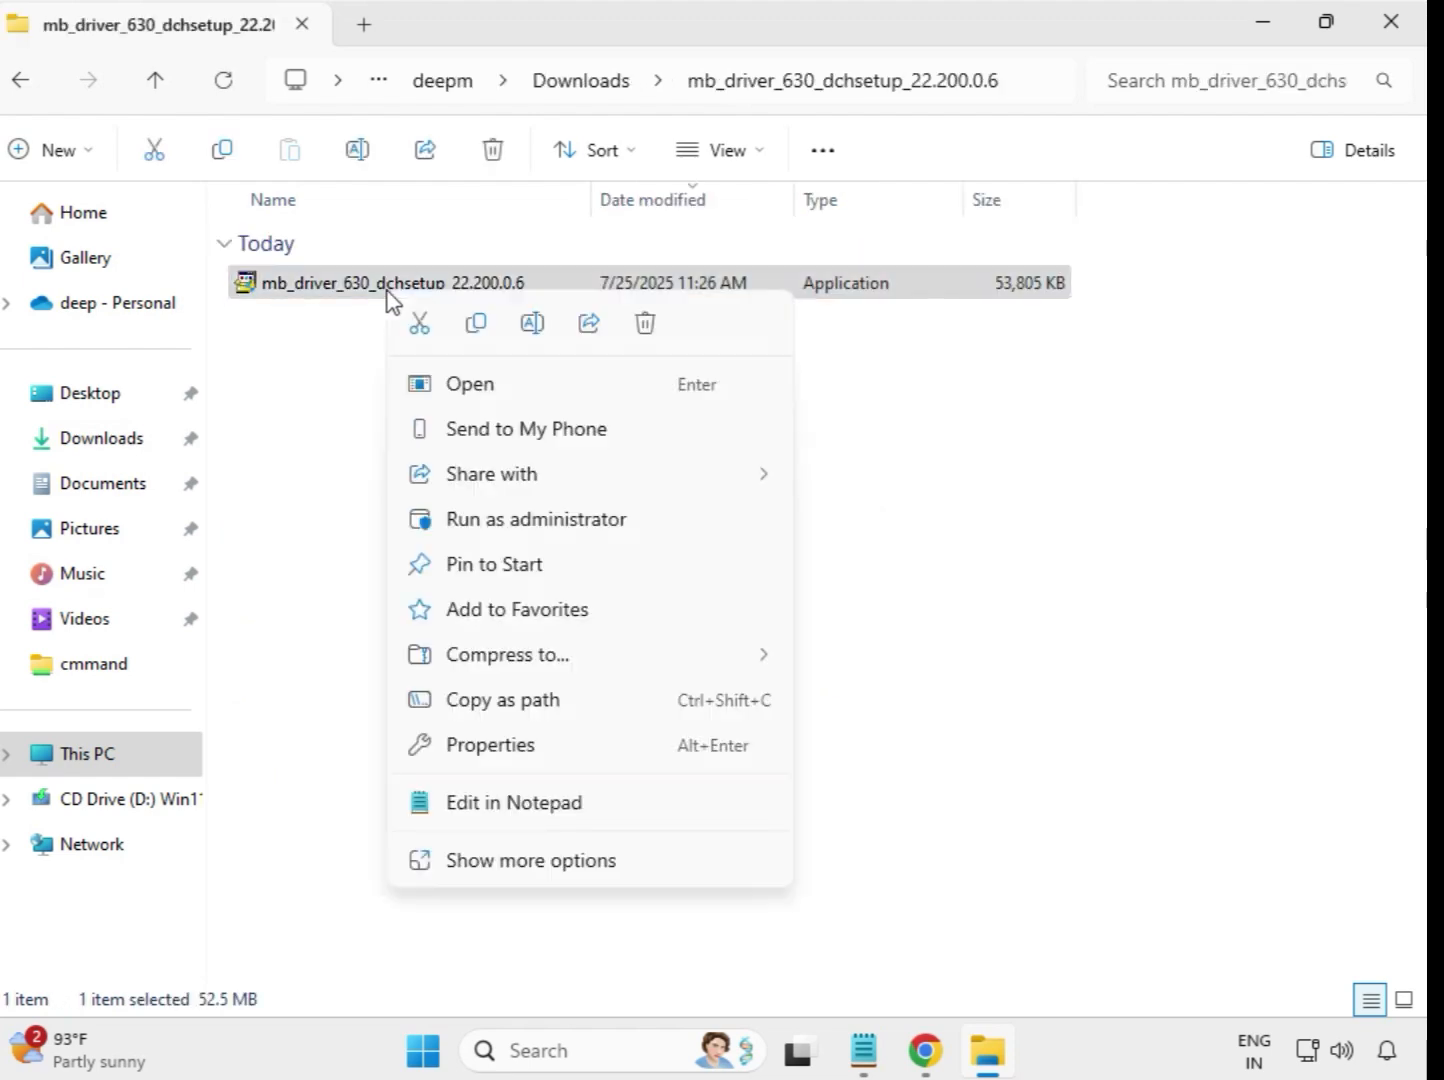
left_click(550, 520)
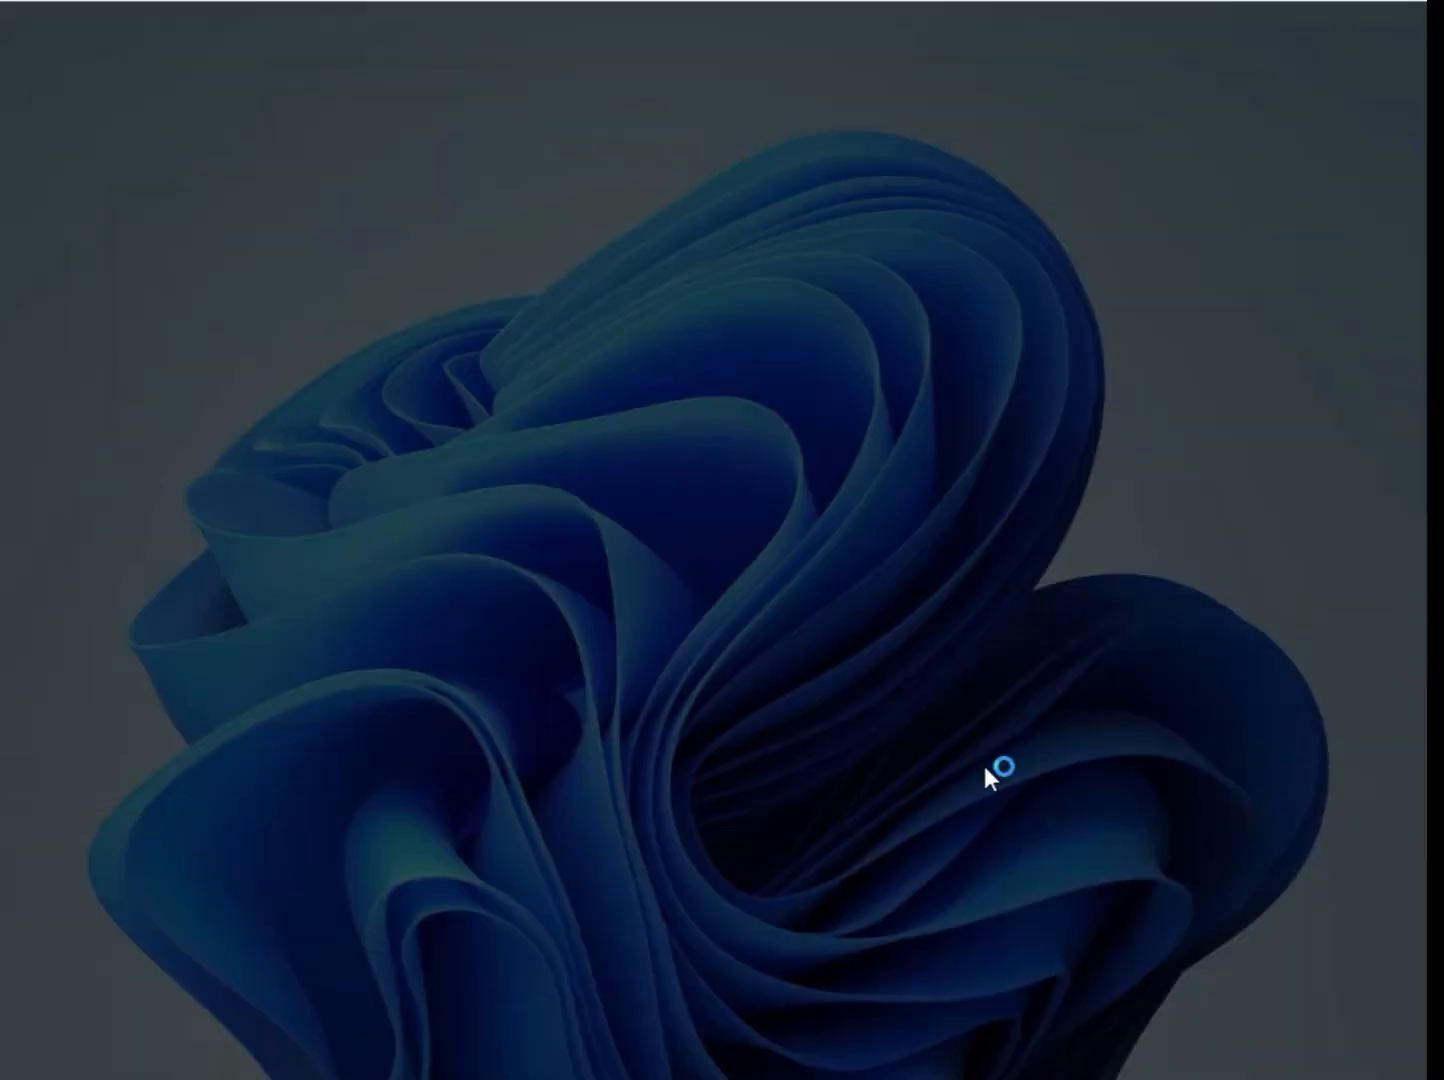
left_click(596, 777)
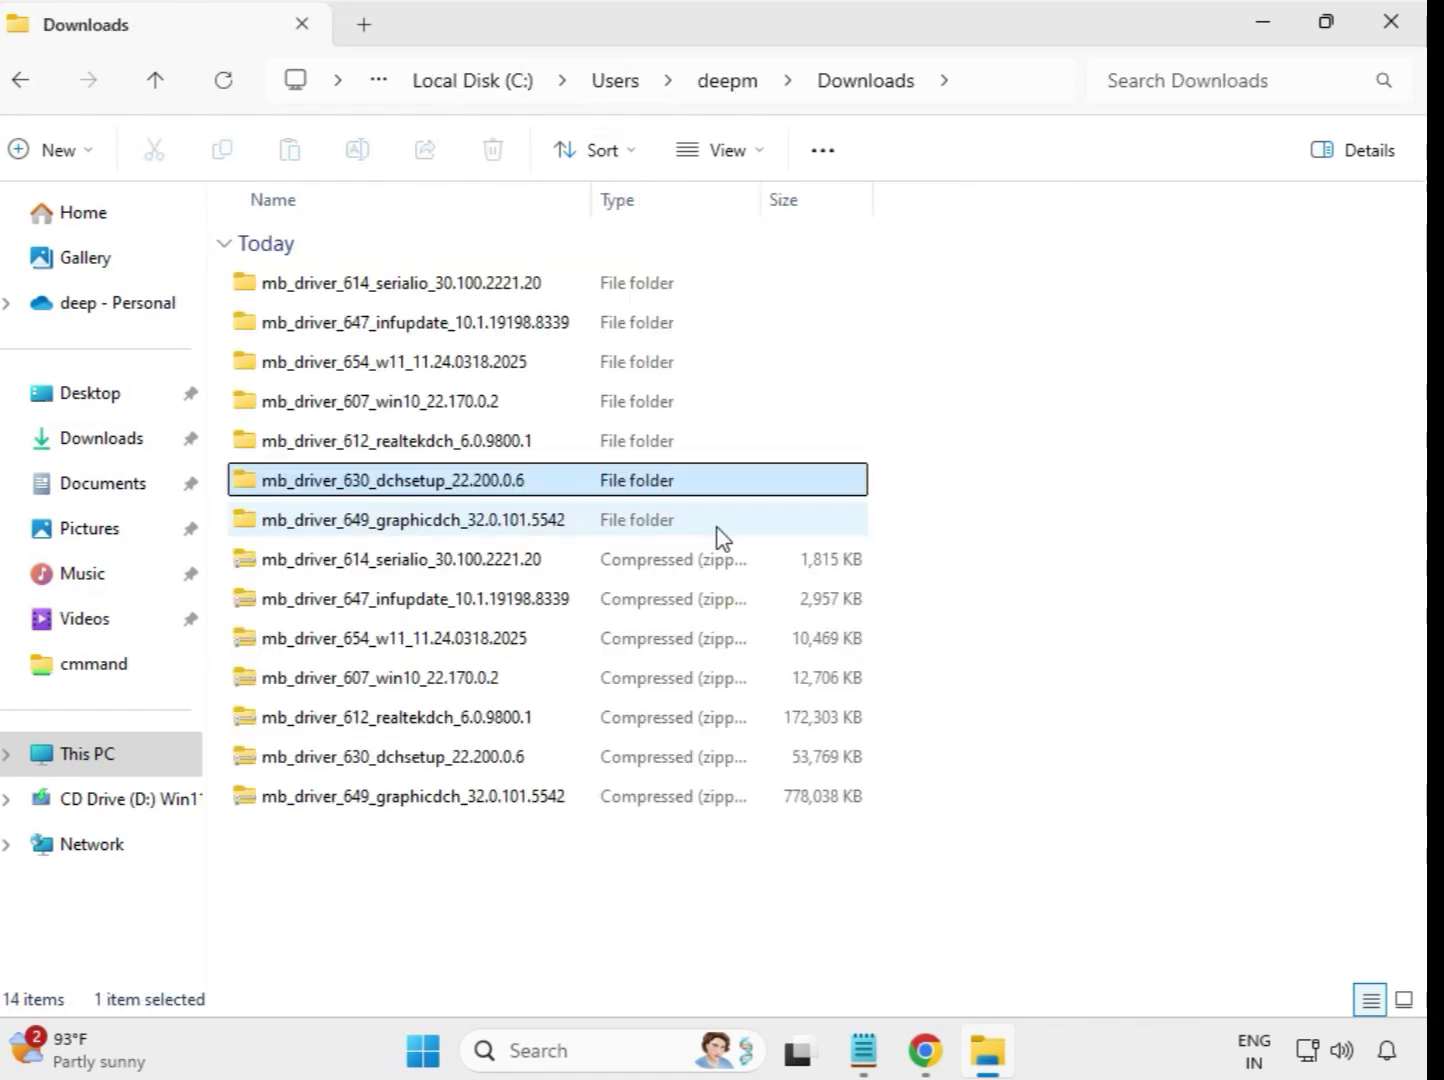
- Run the mb_driver_649_graphicdch_32.0.101.5542 application from its extracted folder as administrator and allow it to make changes
left_click(433, 522)
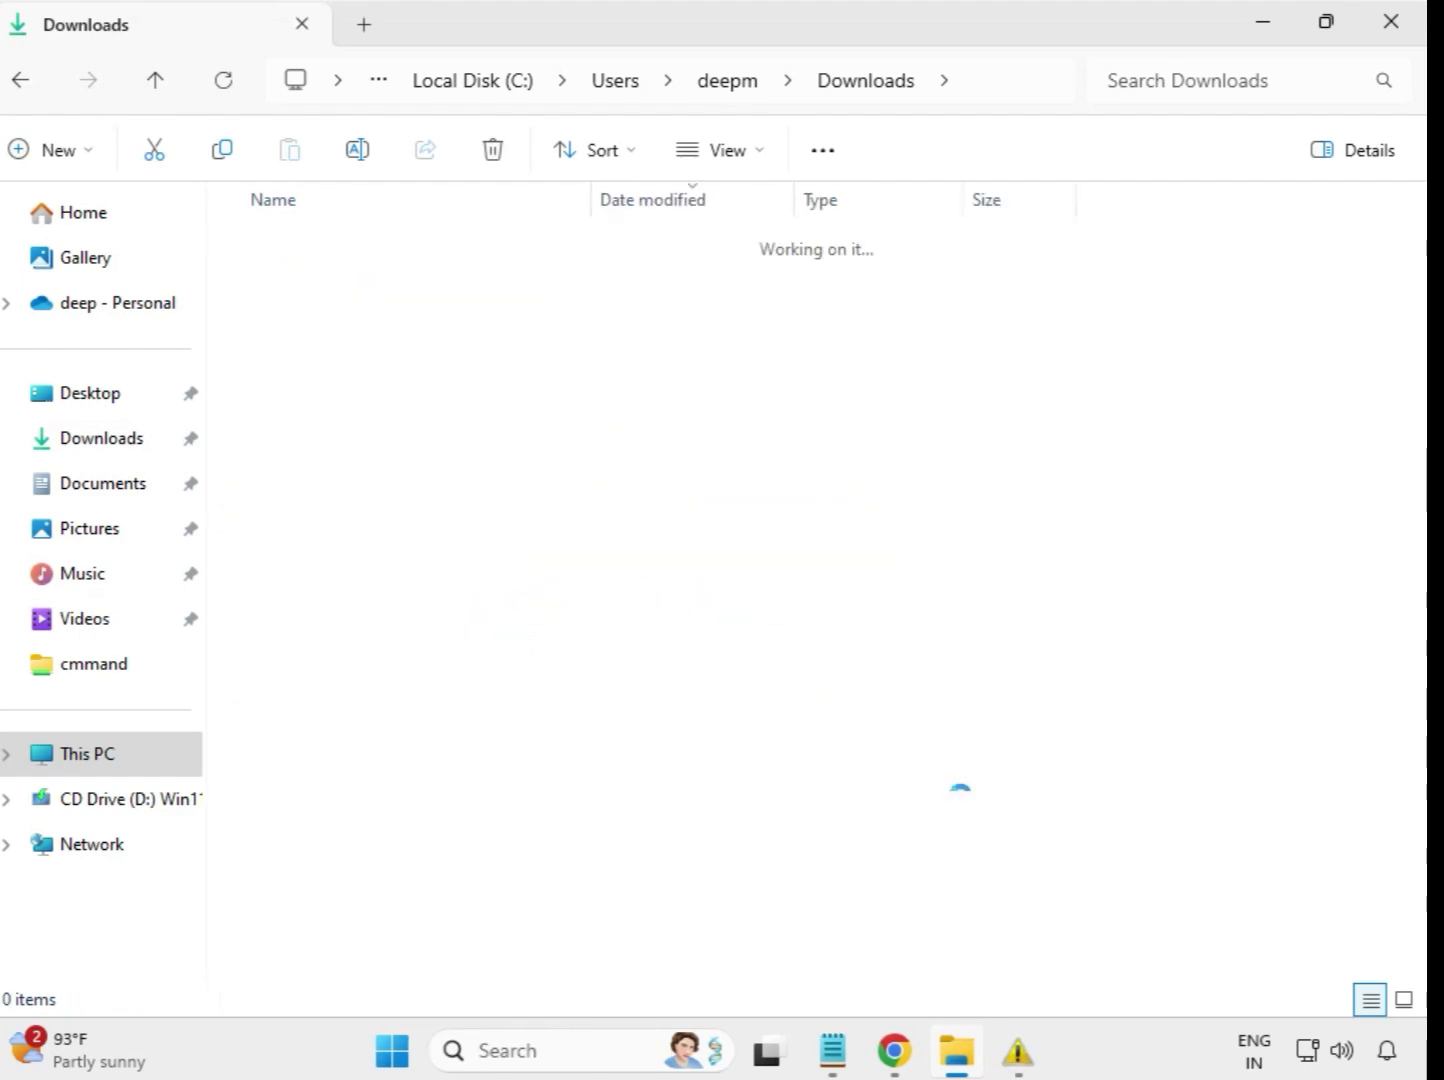
left_click(467, 285)
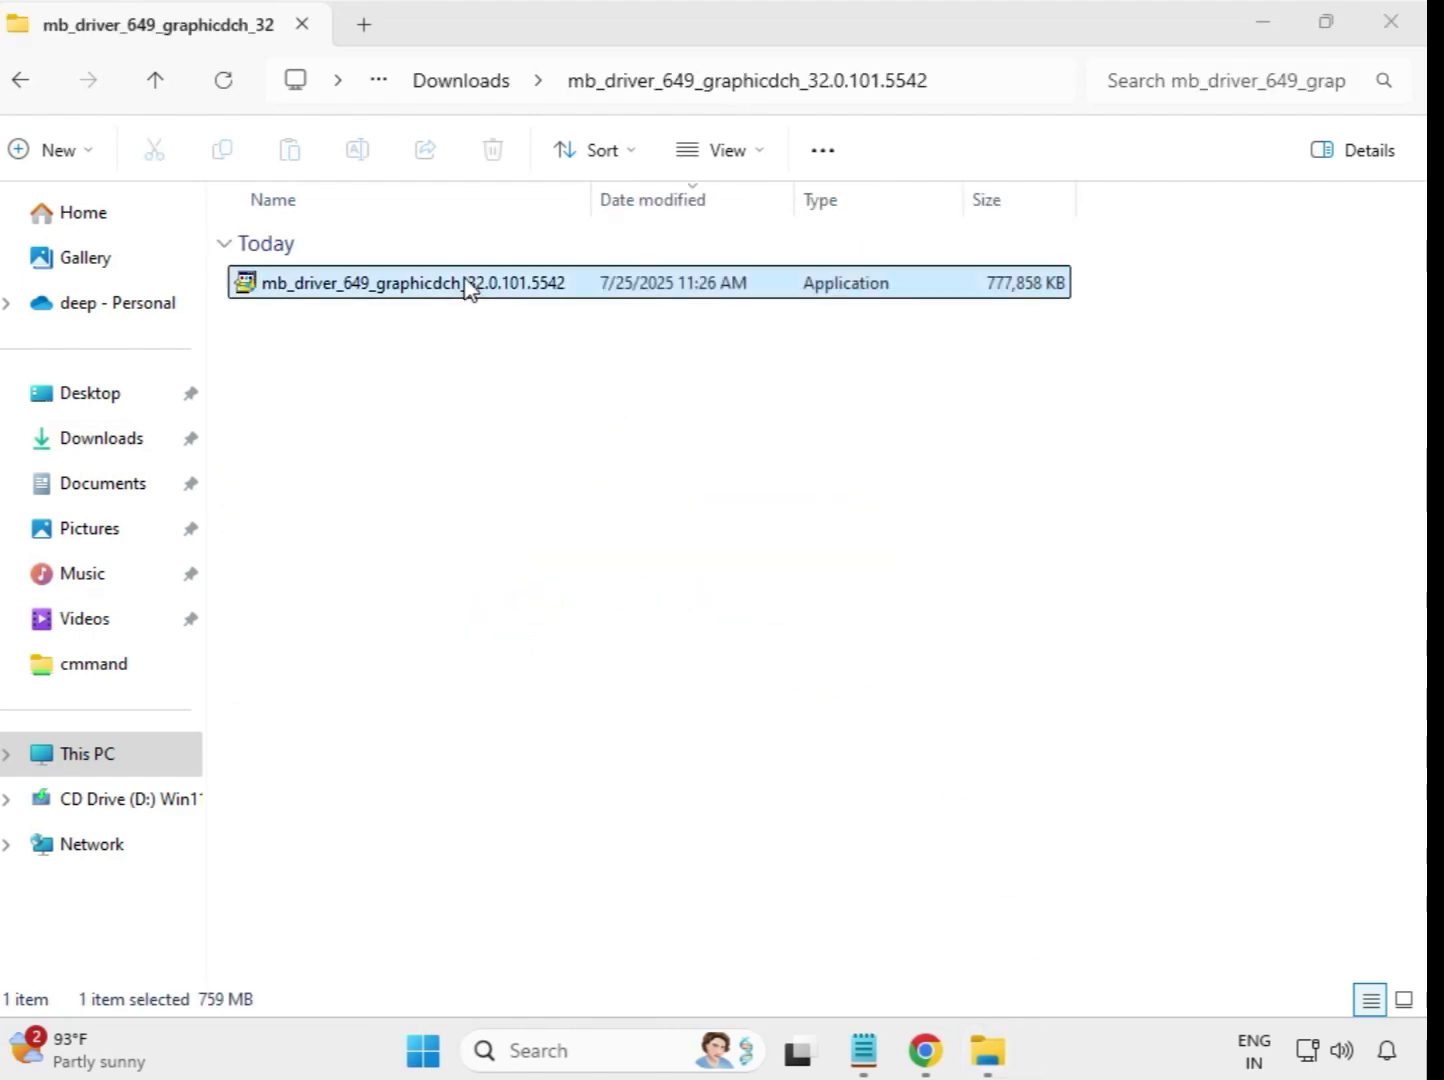
right_click(476, 292)
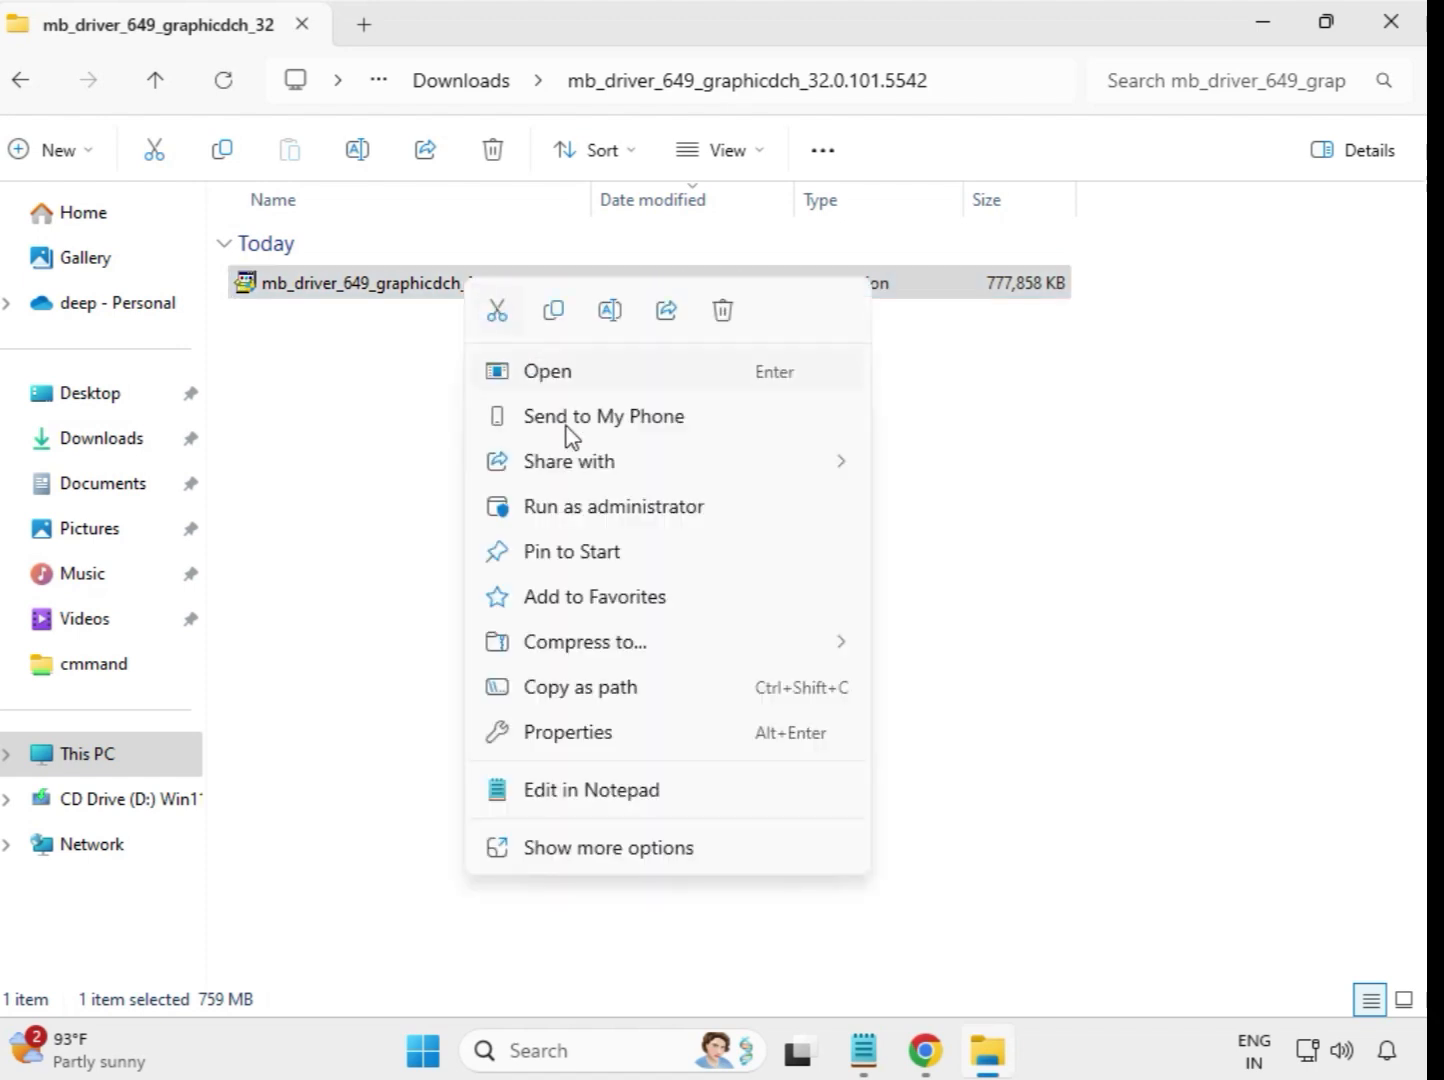
left_click(606, 506)
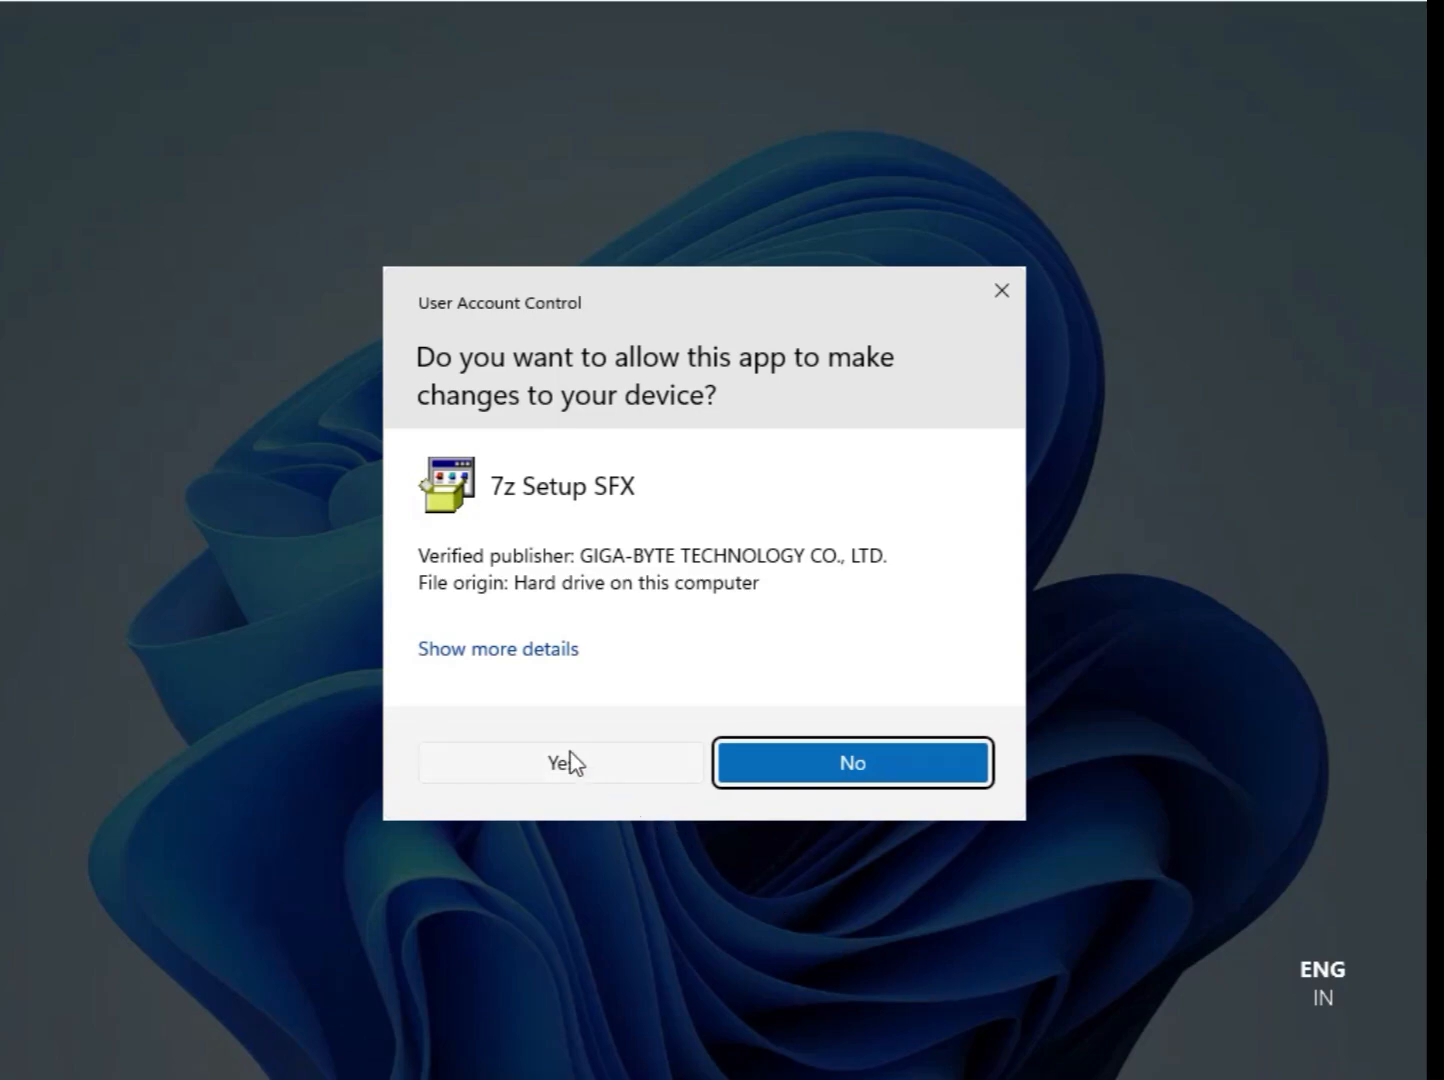
left_click(561, 762)
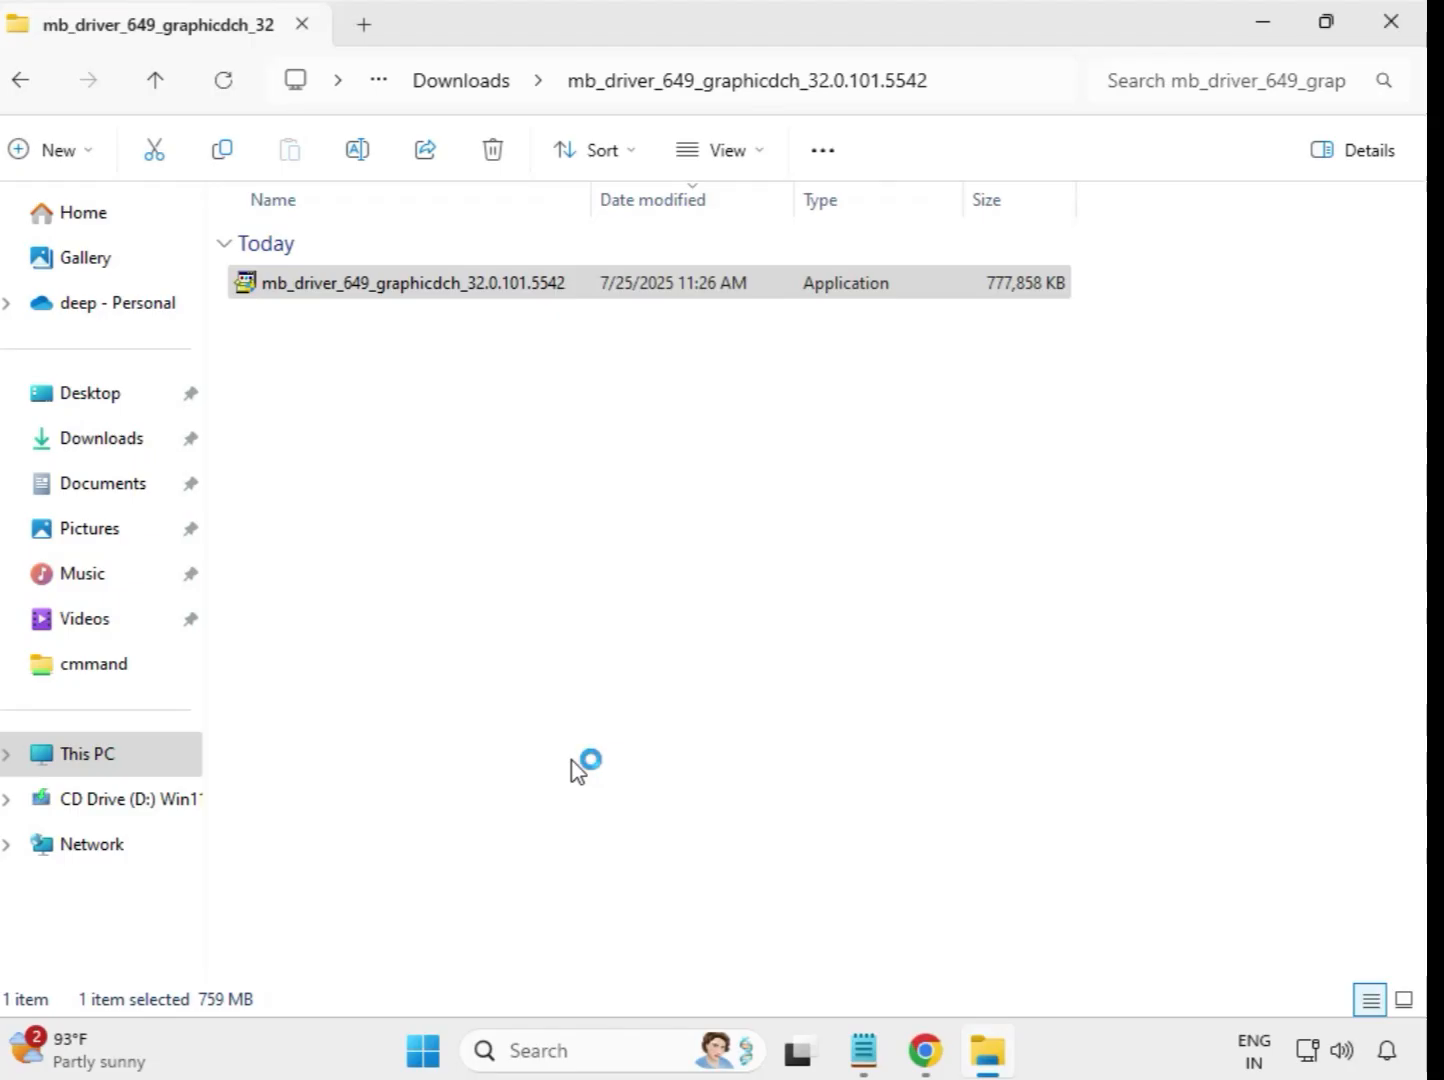